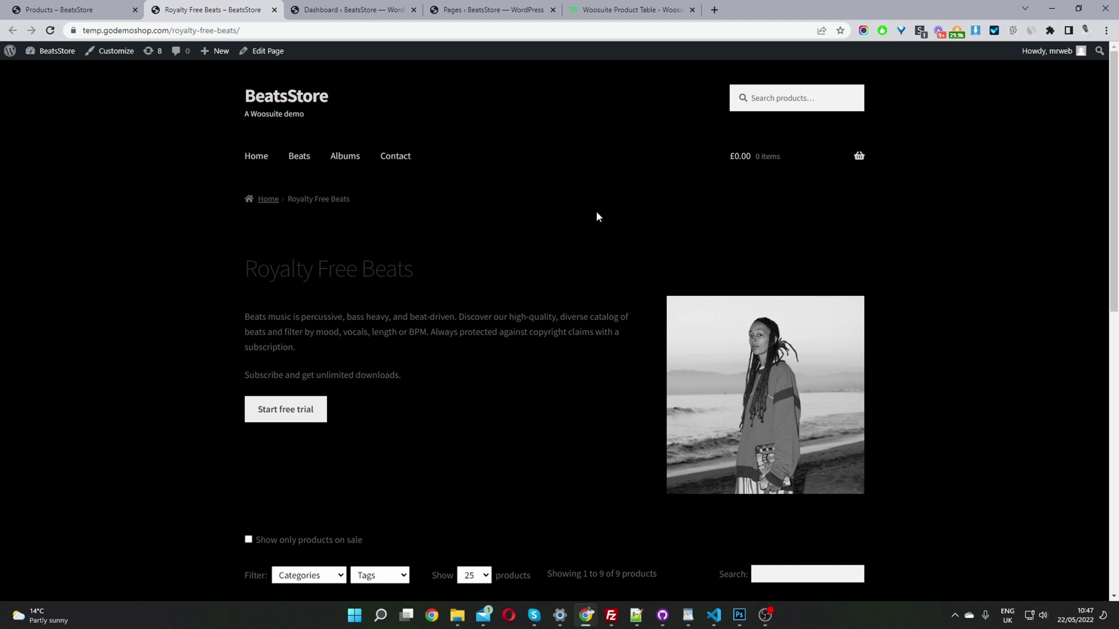
# Examine the Royalty Free Beats product table and the options of its Categories and Tags filters
pyautogui.scroll(-4, 595, 214)
pyautogui.scroll(-2, 582, 220)
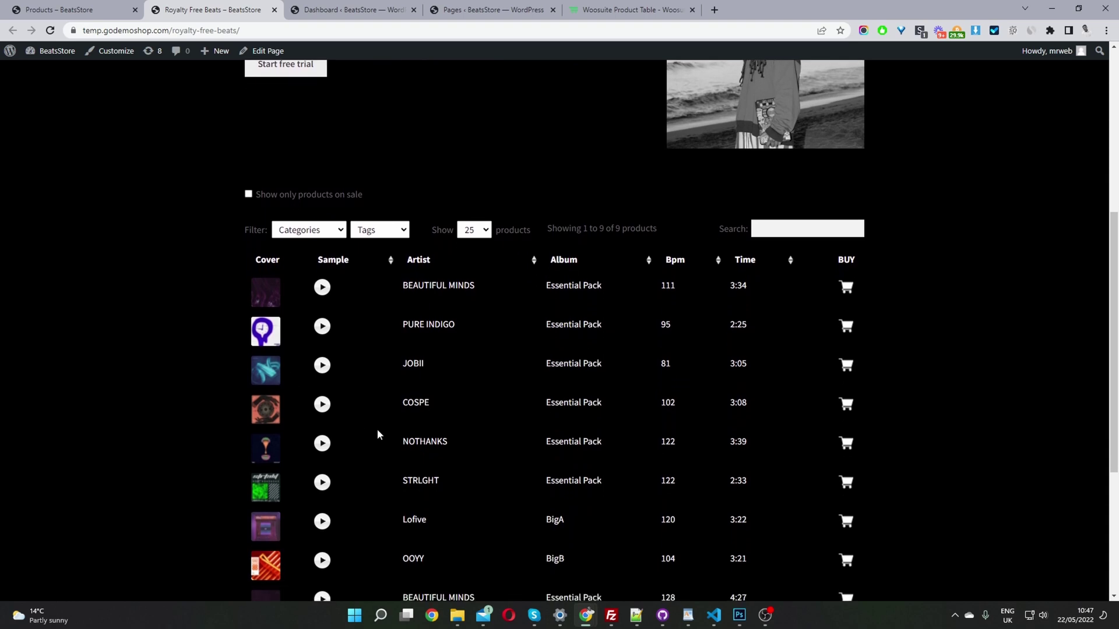
pyautogui.scroll(-1, 376, 432)
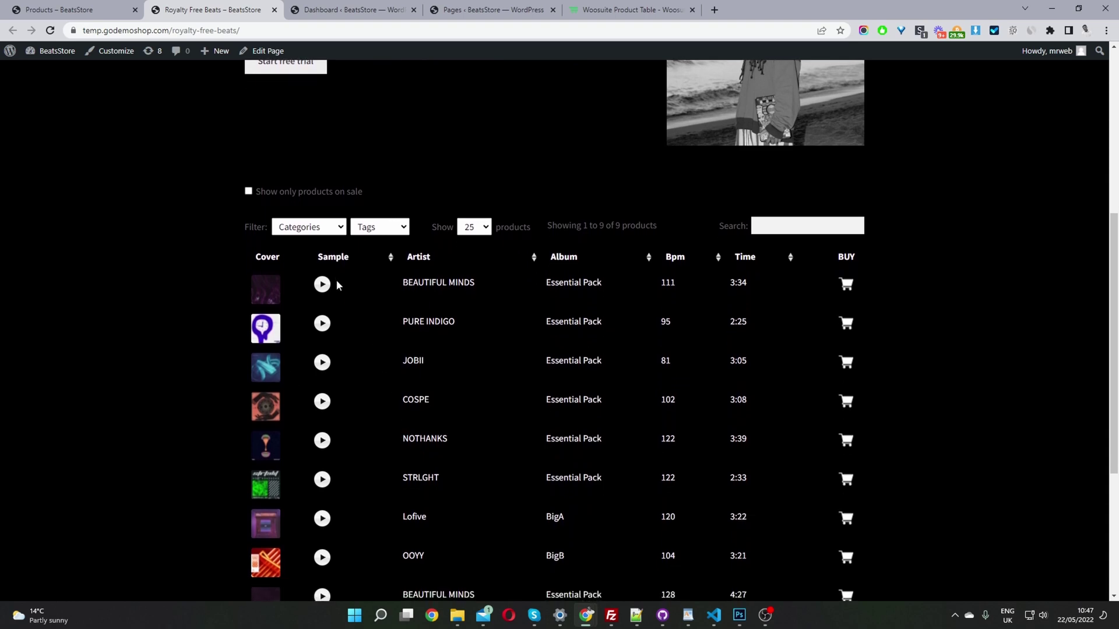
pyautogui.click(327, 228)
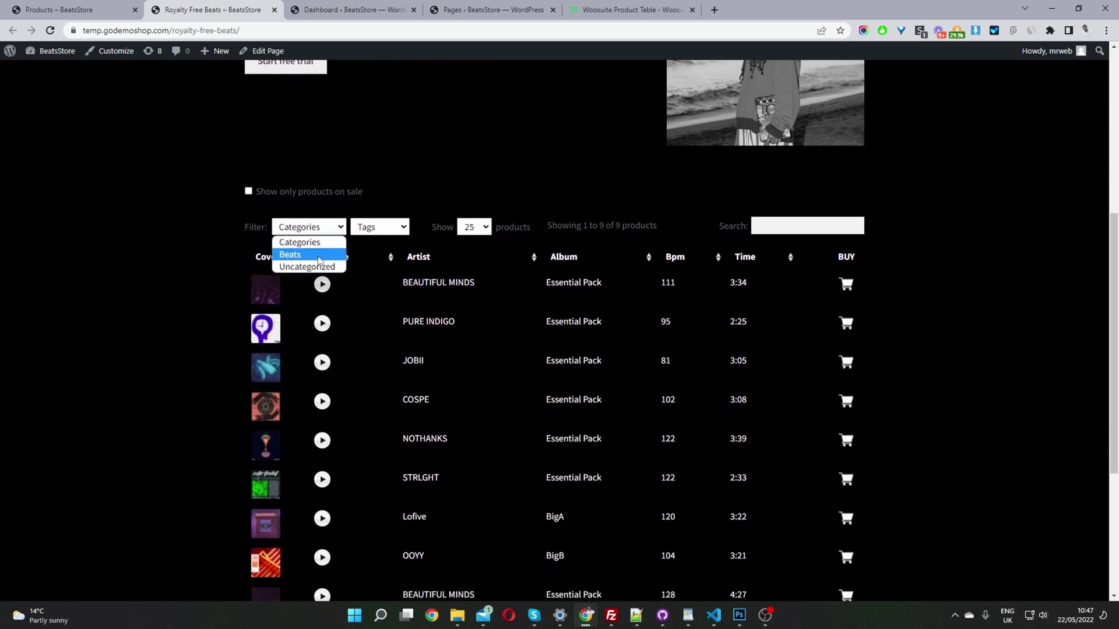
pyautogui.click(378, 228)
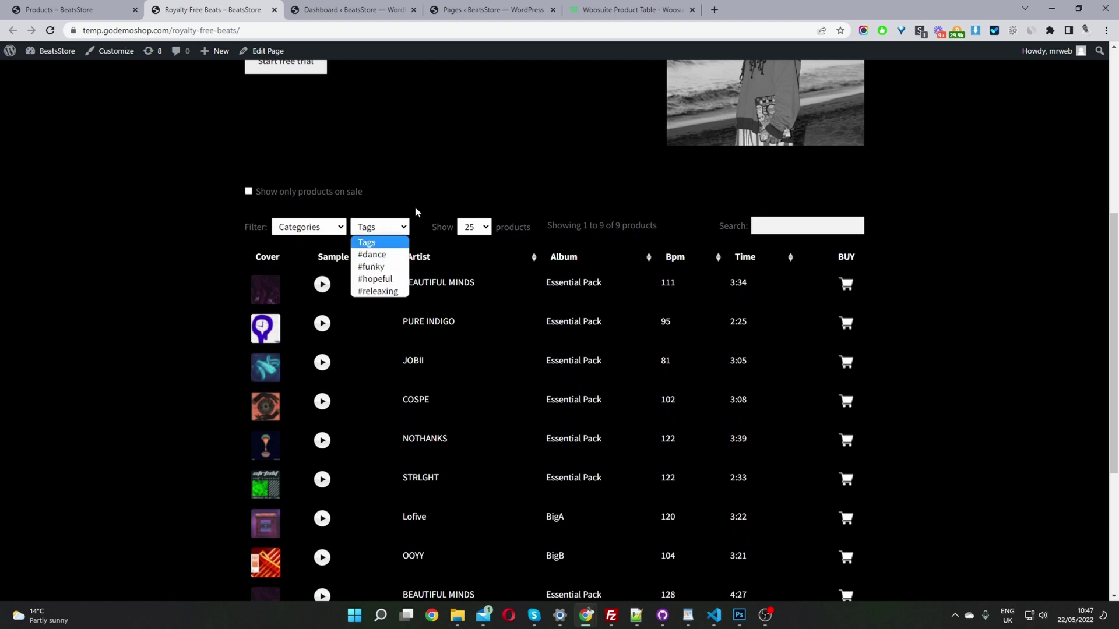
pyautogui.click(465, 176)
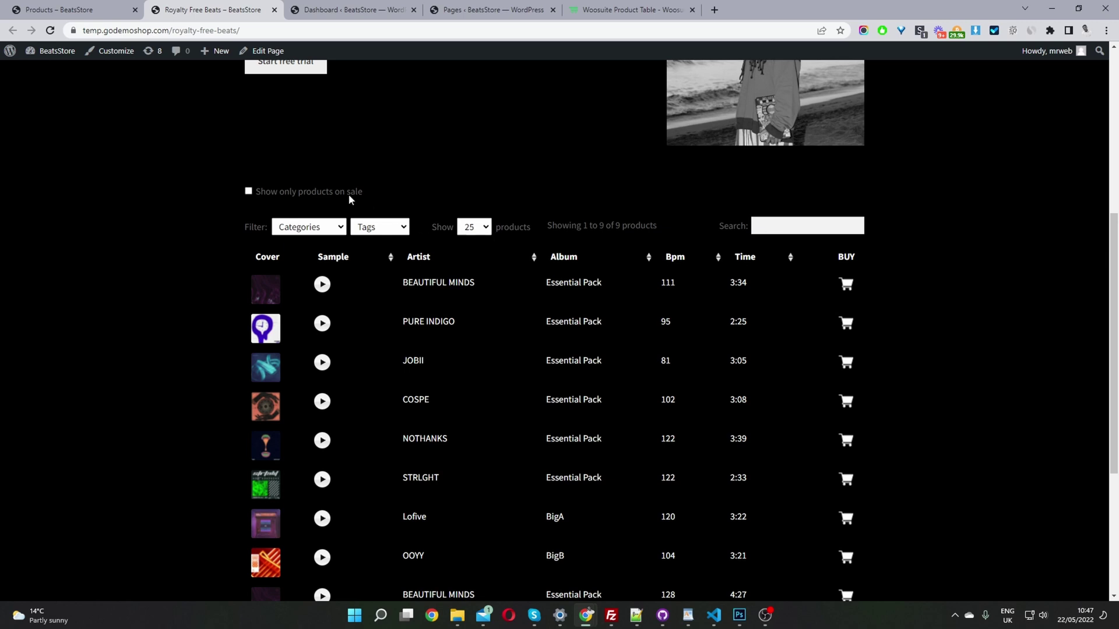
# Sort the beats table by artist in descending order, and briefly play the STRLGHT sample before pausing it
pyautogui.click(420, 260)
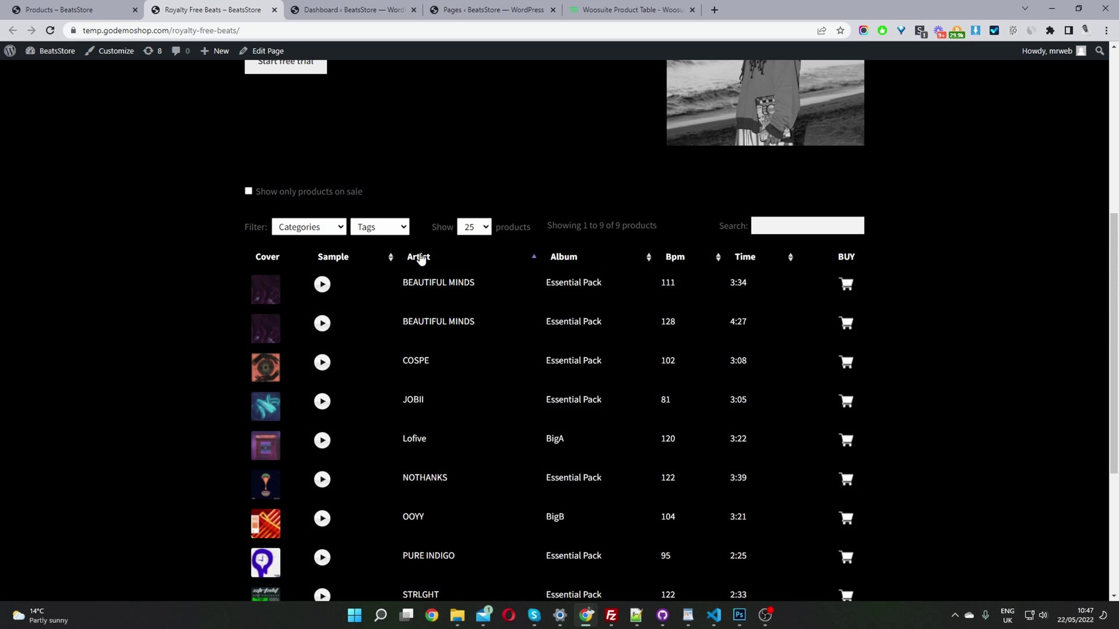
pyautogui.click(421, 258)
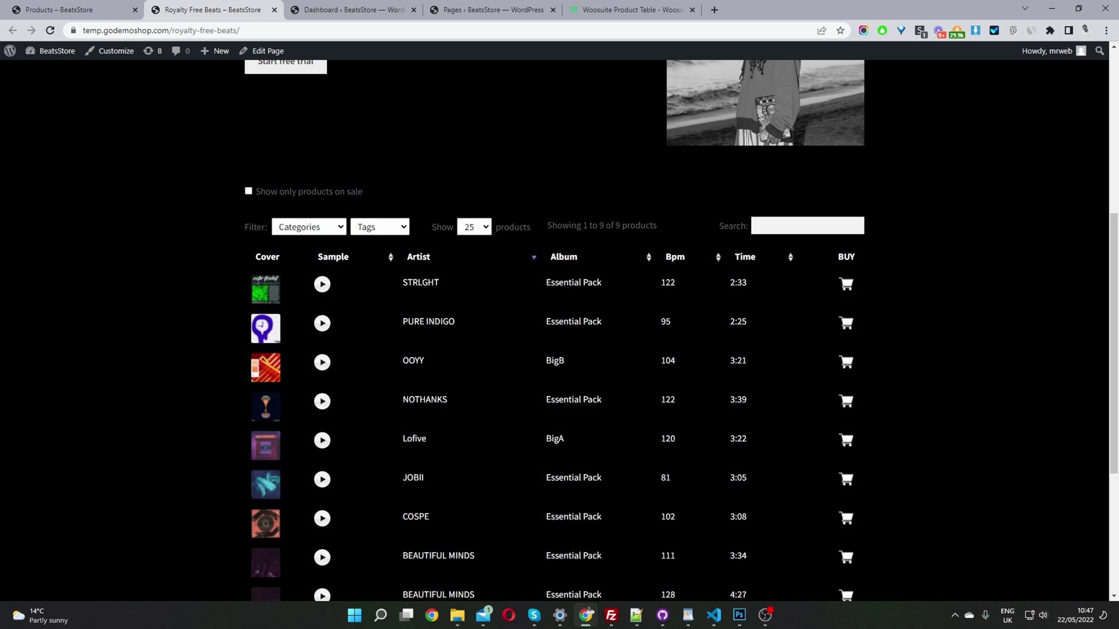
pyautogui.click(323, 287)
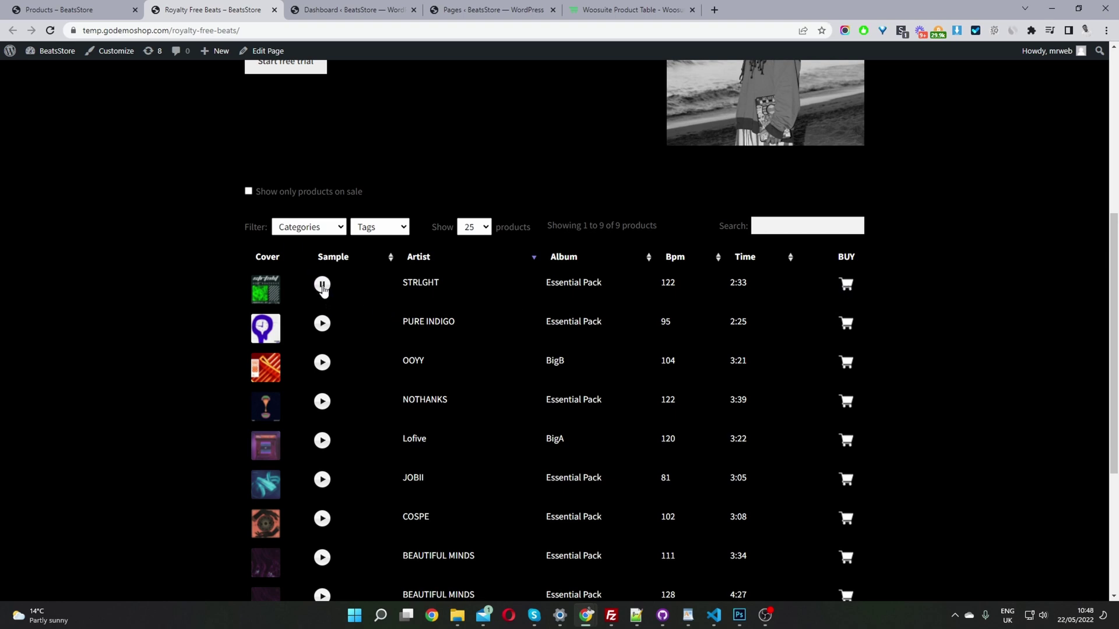
pyautogui.click(323, 287)
# Review the WooCommerce Product Table plugin page on the Woosuite site, including its example layouts
pyautogui.click(629, 10)
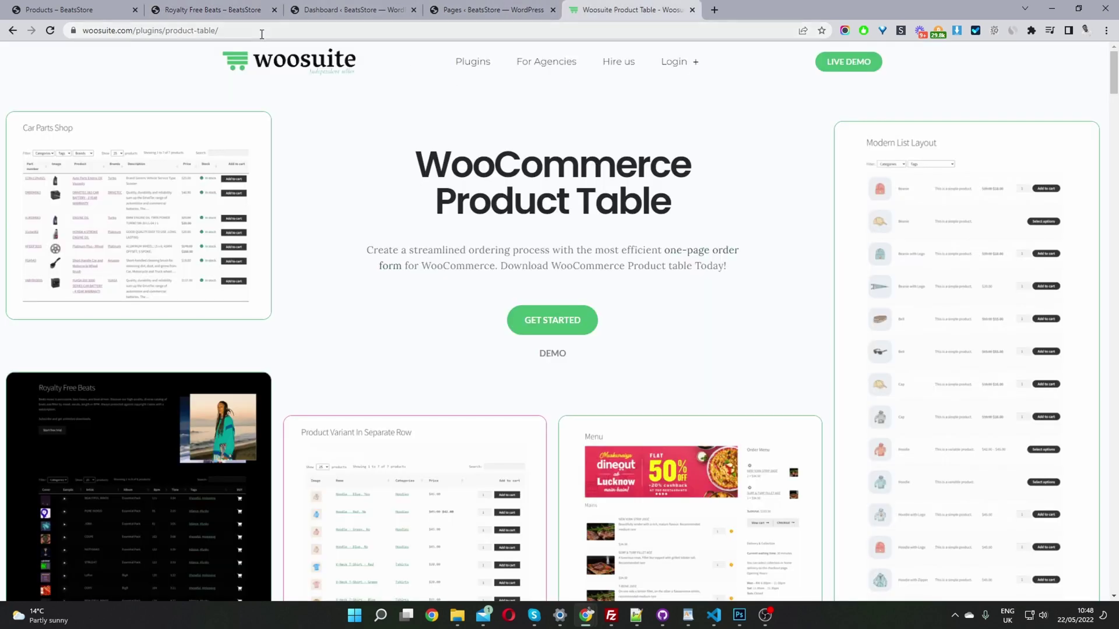
pyautogui.moveTo(465, 164); pyautogui.dragTo(709, 177)
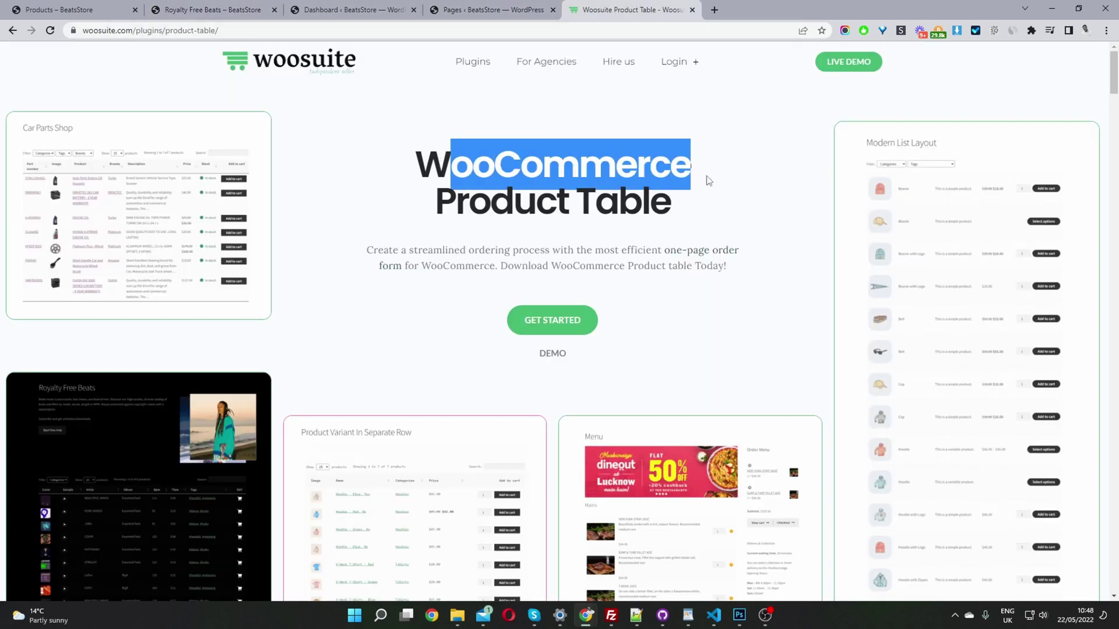
pyautogui.scroll(-1, 659, 236)
pyautogui.scroll(-3, 657, 236)
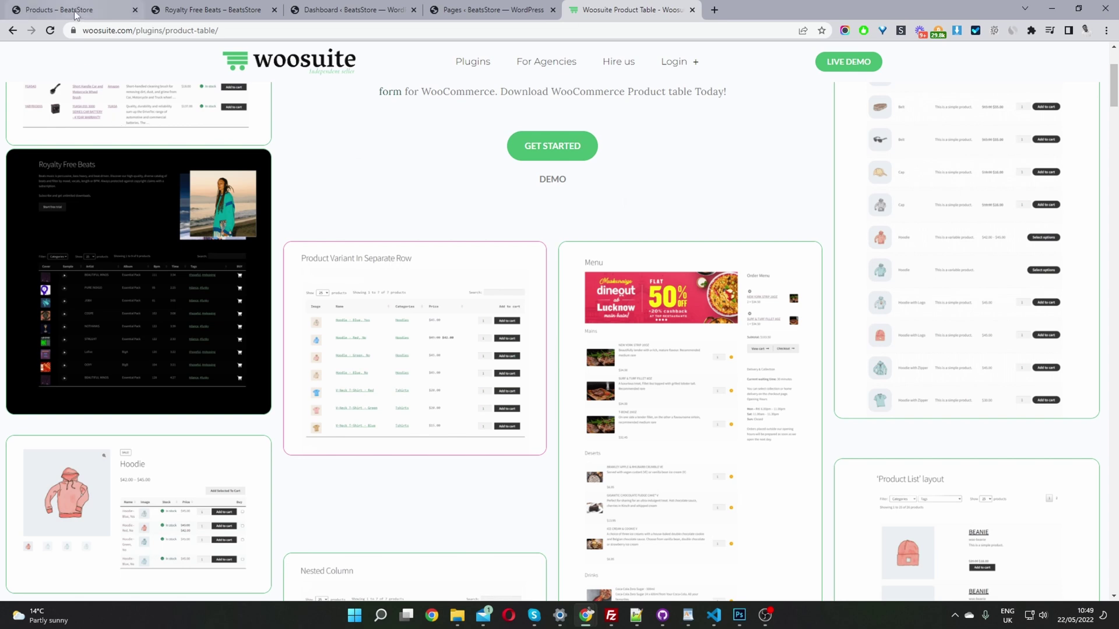
# From the BeatsStore admin dashboard, open the page for adding new plugins in a separate browser tab and switch to it
pyautogui.click(349, 10)
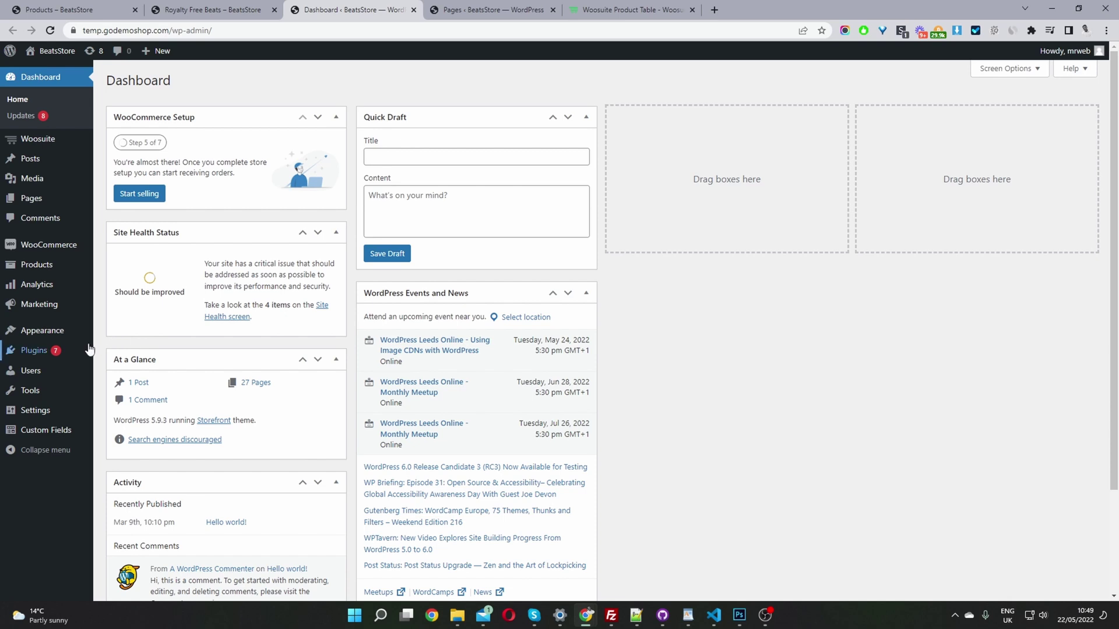
pyautogui.moveTo(88, 350)
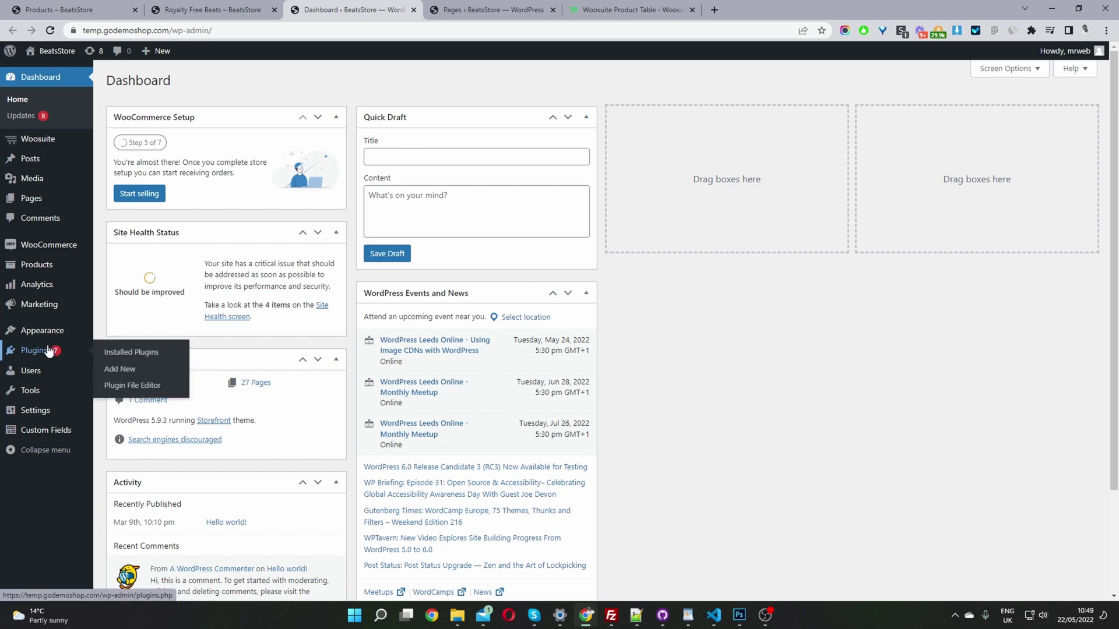
pyautogui.middleClick(143, 373)
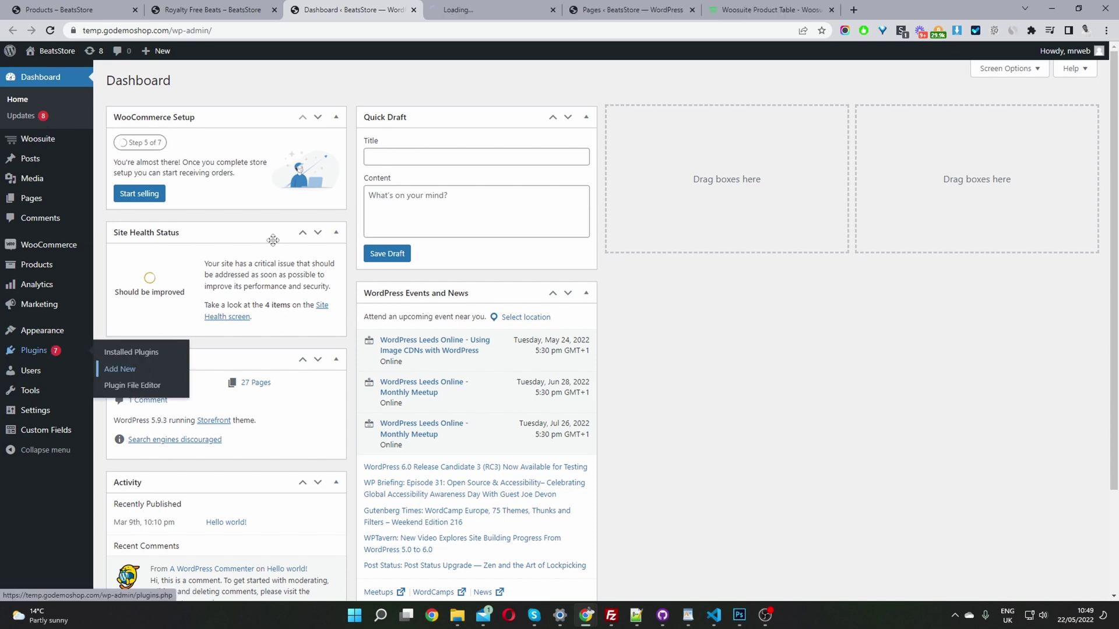
pyautogui.click(465, 15)
# Search the plugin directory for "acf" to find Advanced Custom Fields, and show the form for uploading a plugin zip
pyautogui.click(945, 124)
pyautogui.write('acf')
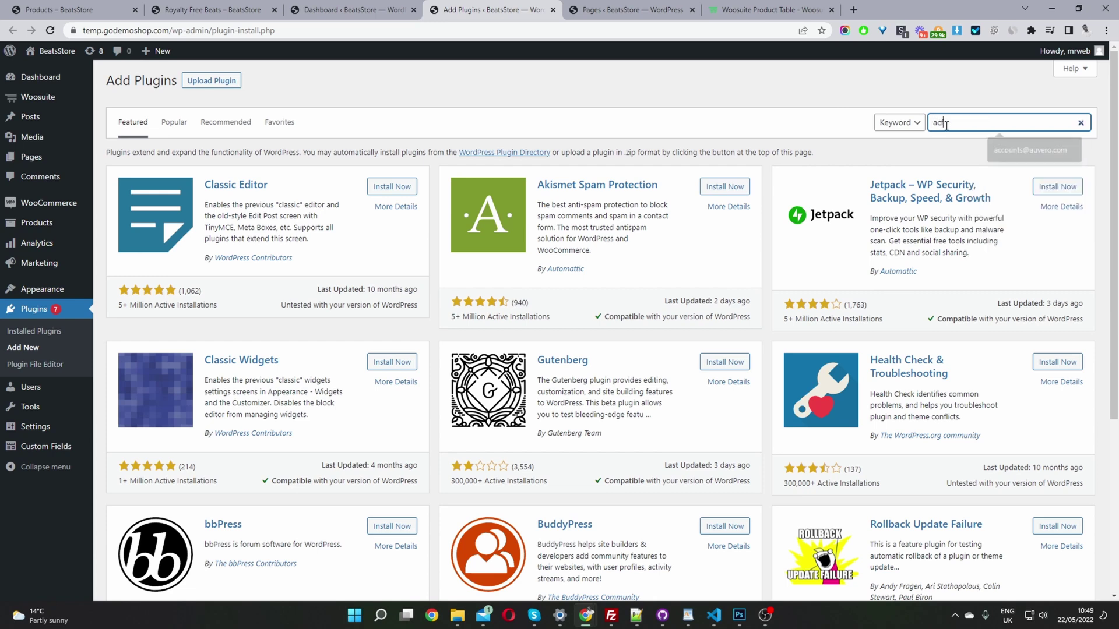
pyautogui.scroll(-3, 660, 425)
pyautogui.scroll(-3, 660, 425)
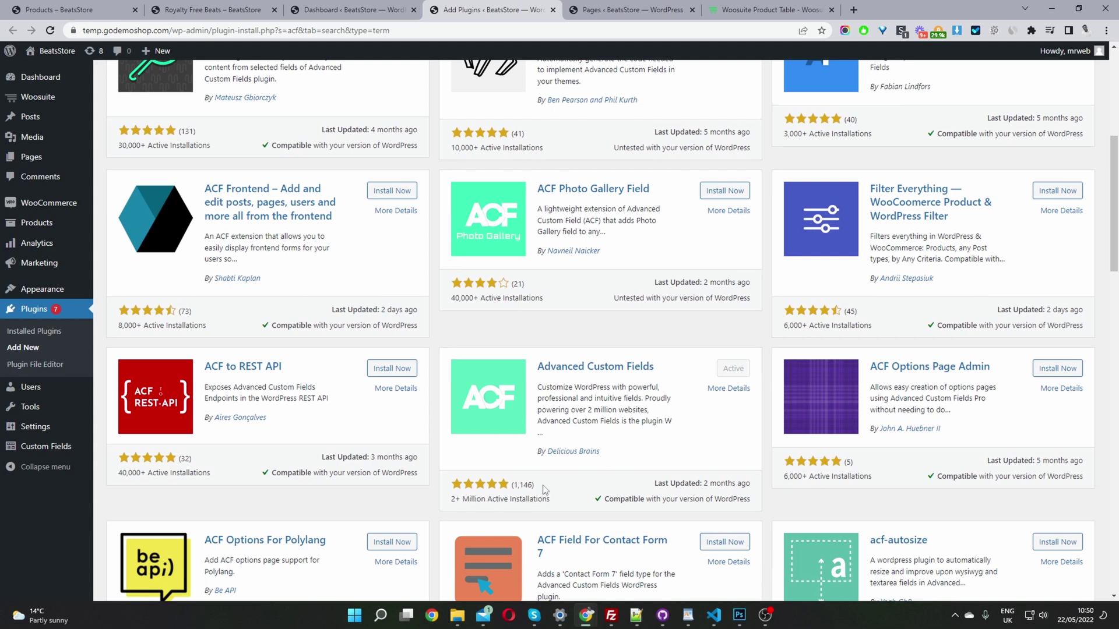
pyautogui.scroll(5, 421, 201)
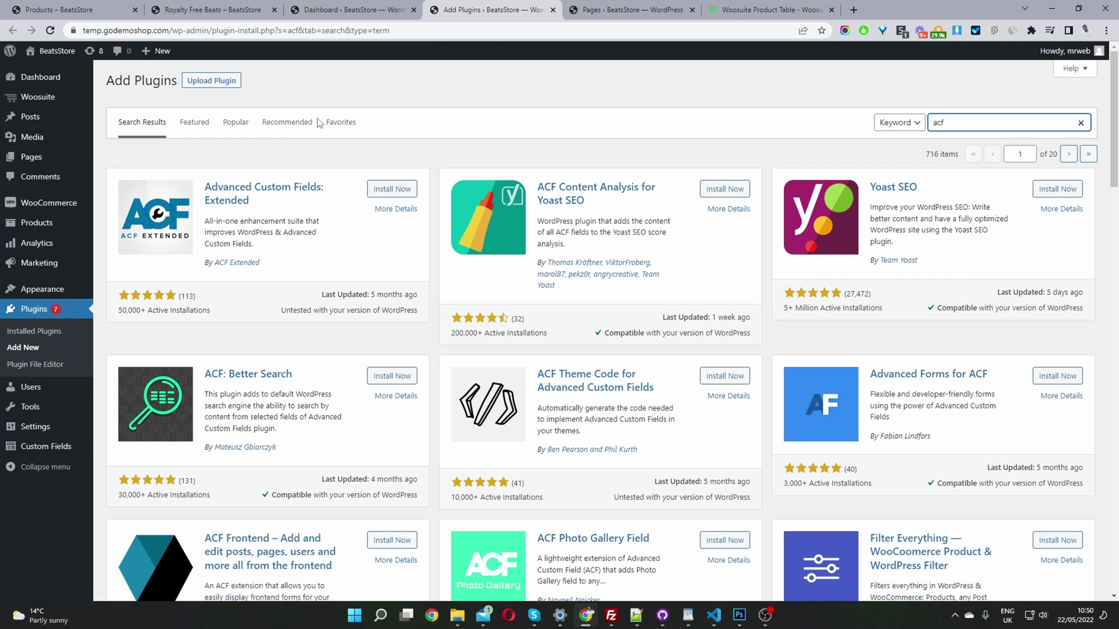
pyautogui.click(203, 81)
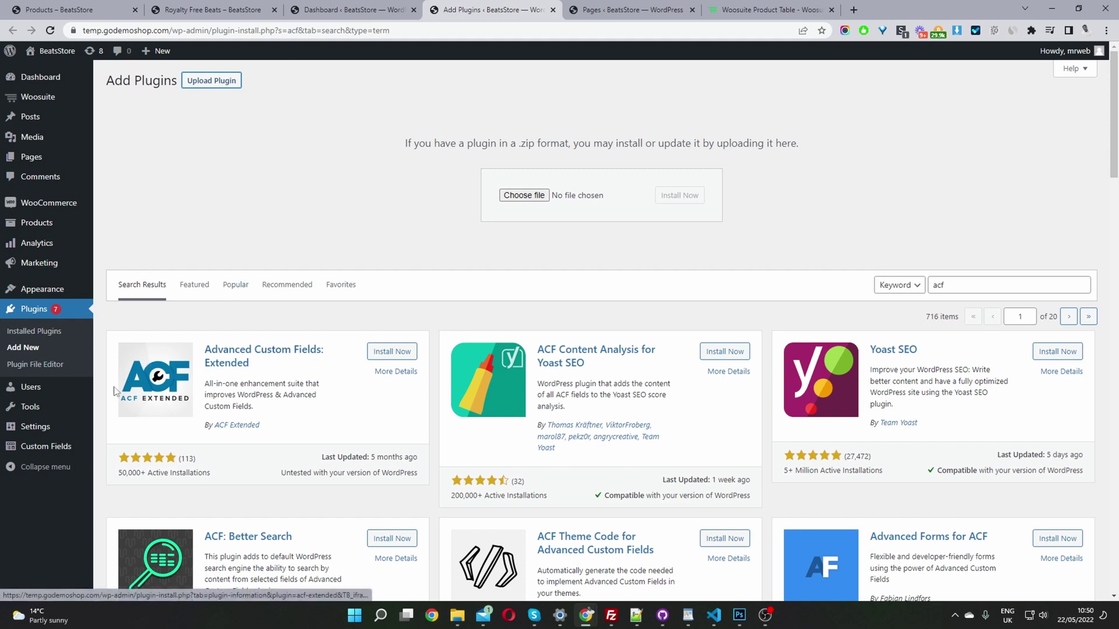
# Open the Music field group of the custom fields for editing
pyautogui.moveTo(61, 452)
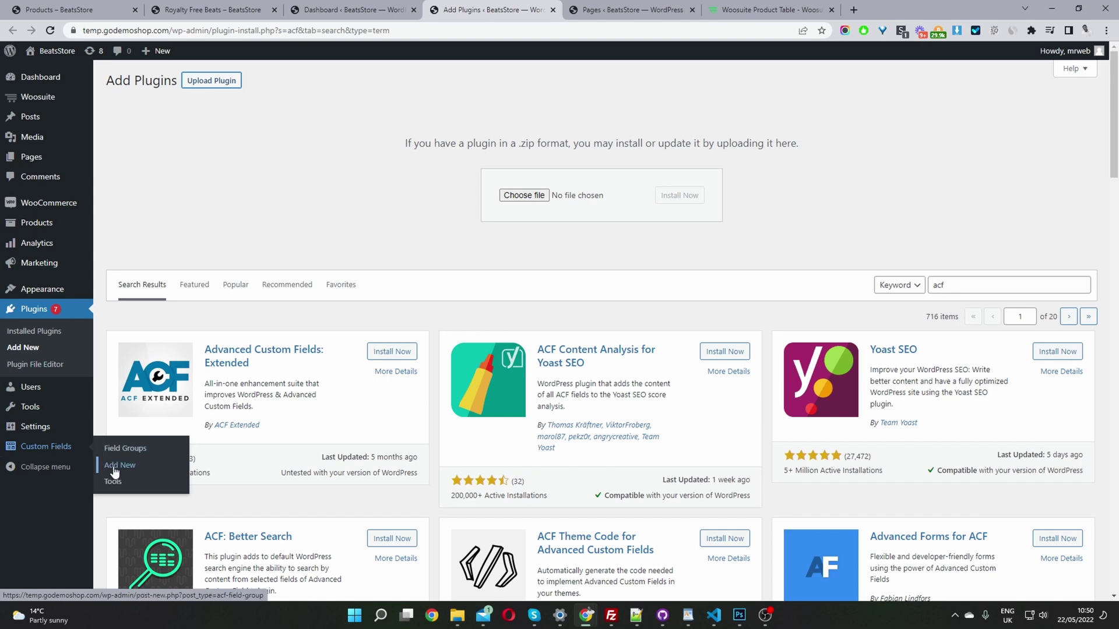
pyautogui.click(138, 454)
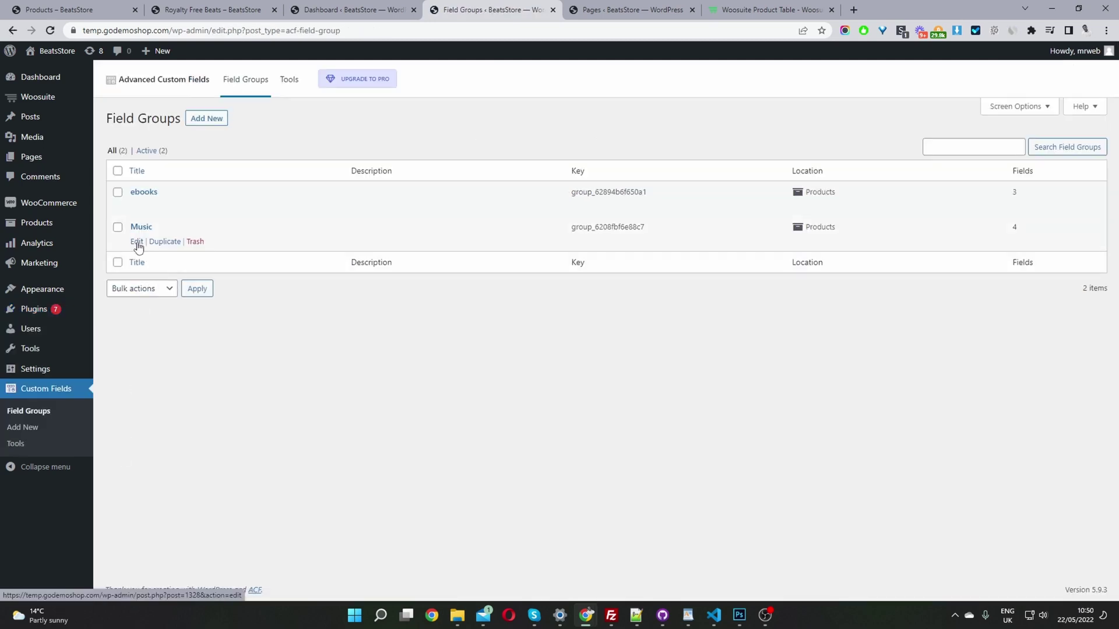
pyautogui.click(137, 242)
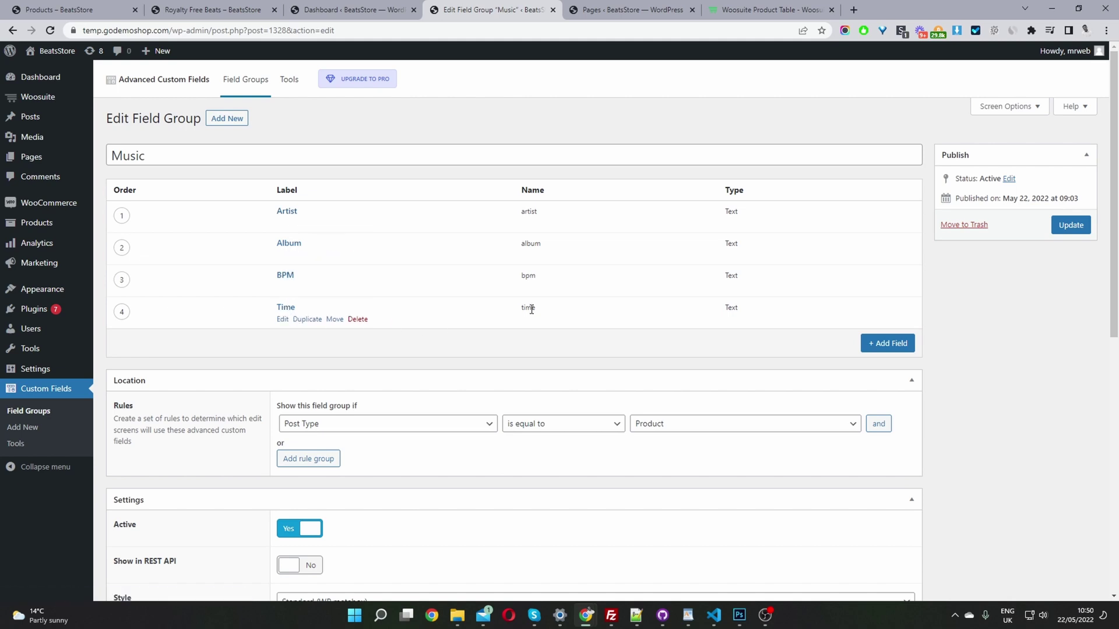
# Add a text field labelled "Released" to the Music field group and collapse its settings
pyautogui.click(883, 344)
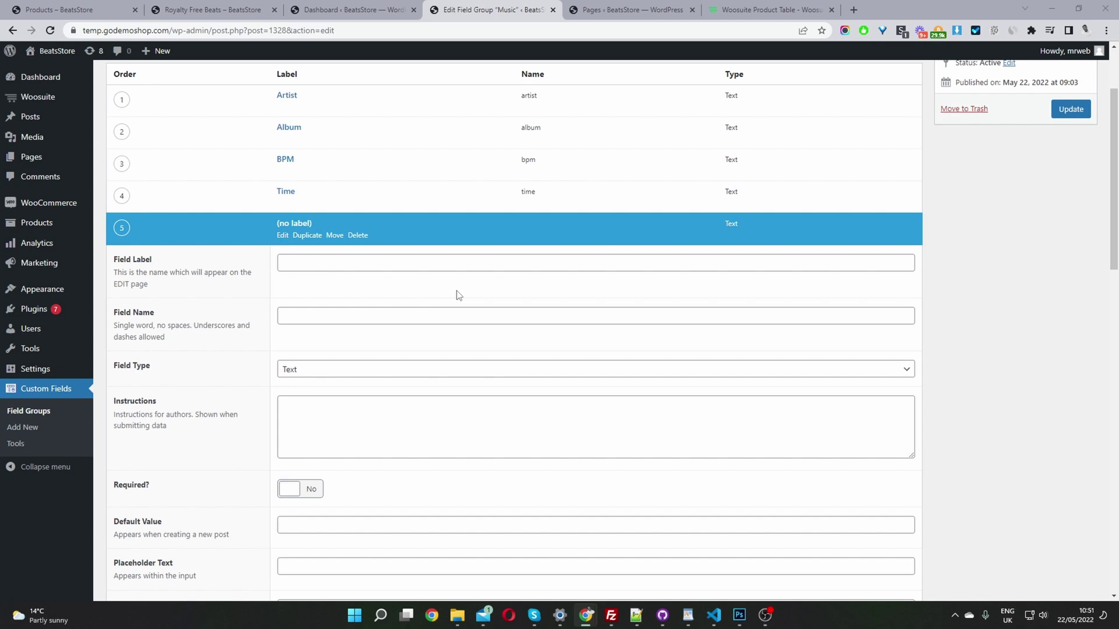
pyautogui.click(445, 262)
pyautogui.write('Re')
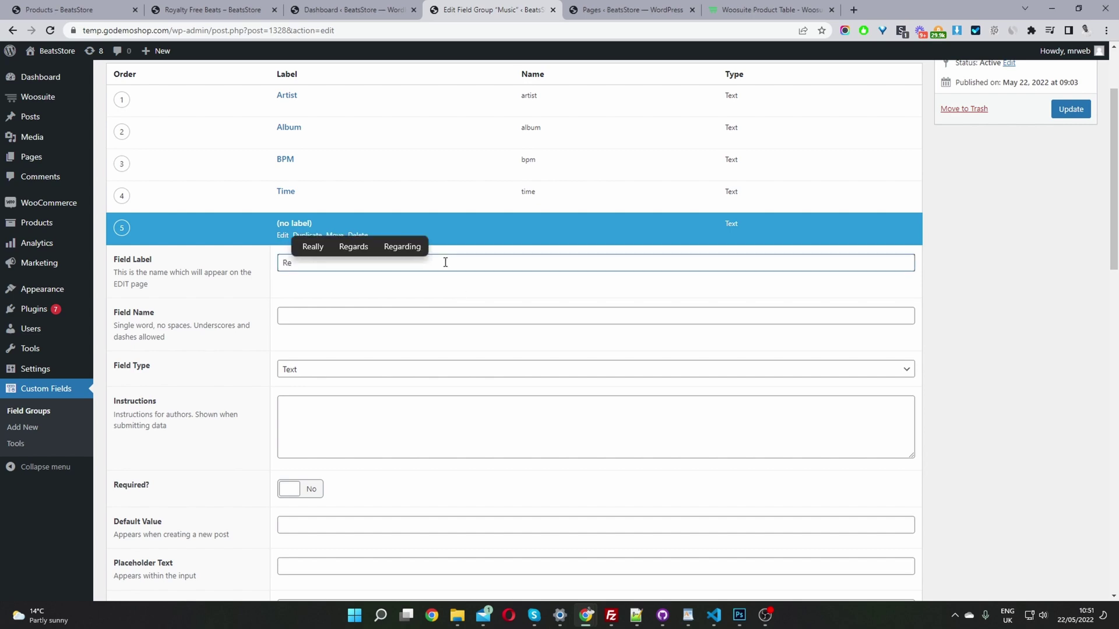
pyautogui.write('leas')
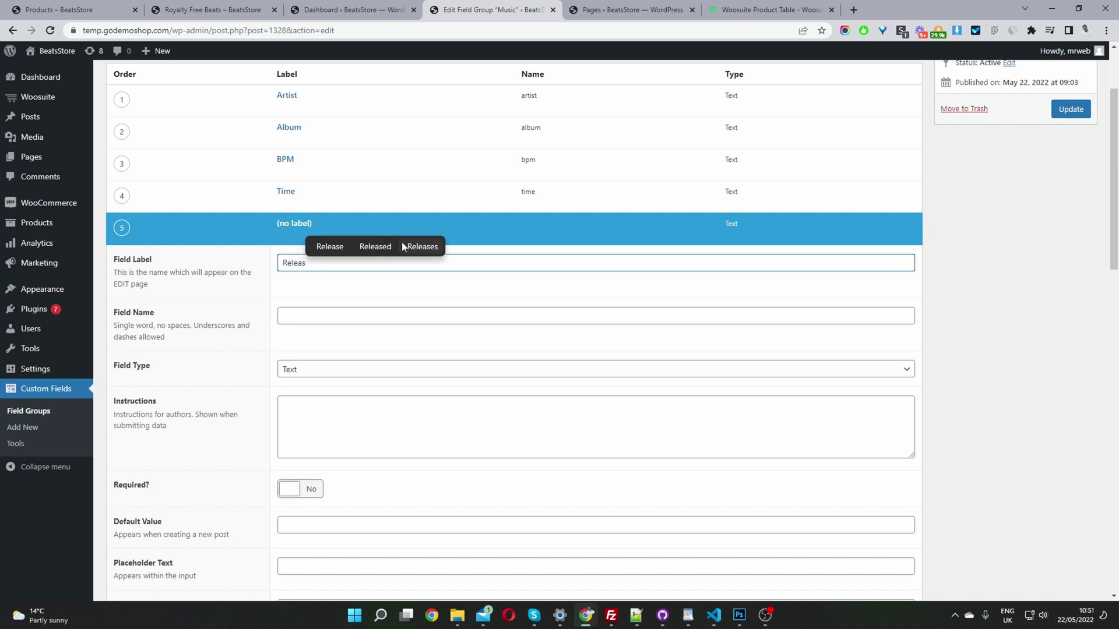
pyautogui.write('ed')
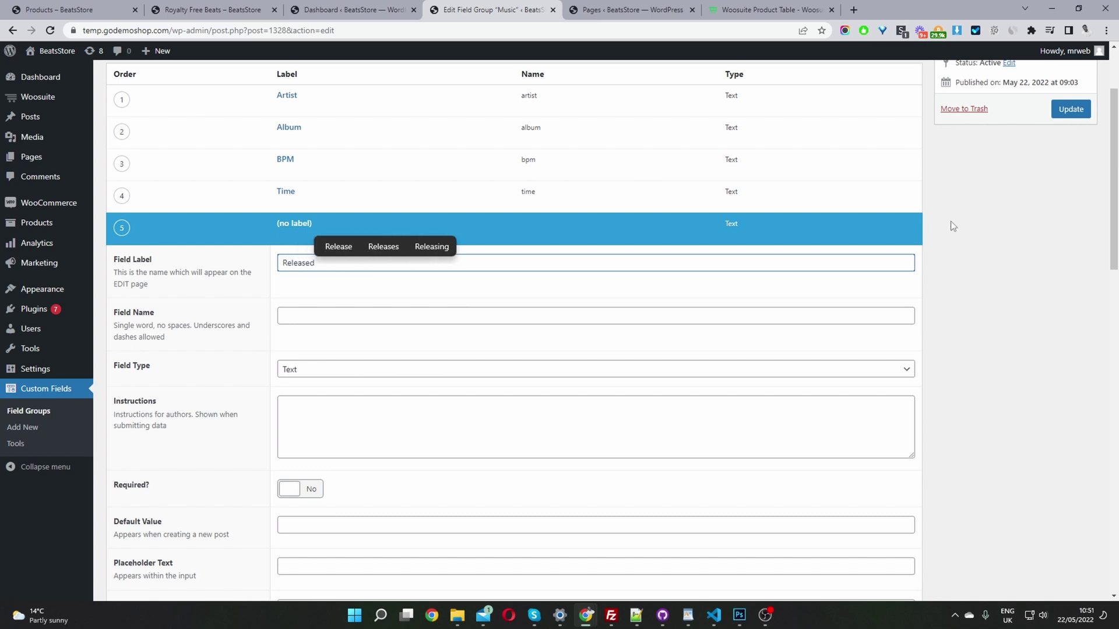
pyautogui.click(950, 224)
pyautogui.scroll(-10, 452, 265)
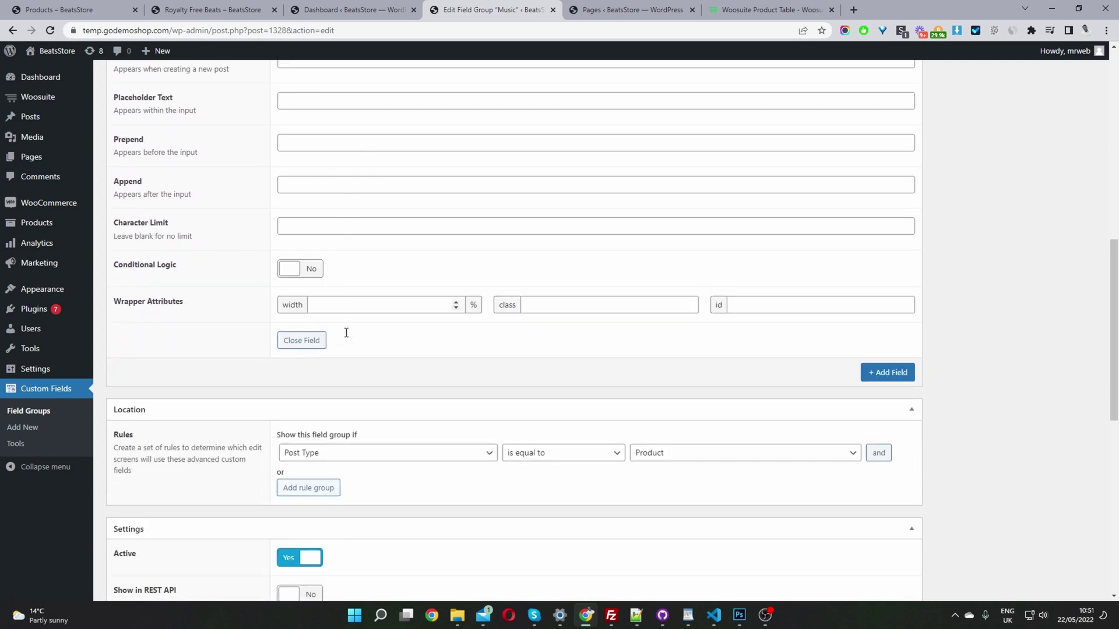
pyautogui.click(309, 225)
pyautogui.scroll(9, 475, 301)
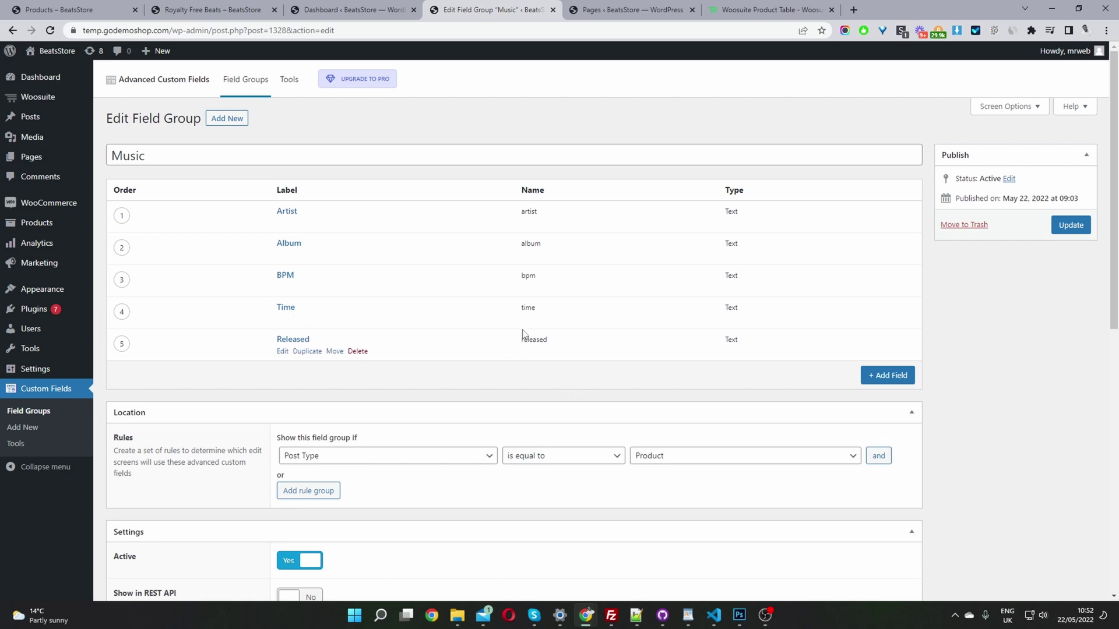
# Check that the location rule shows the field group for post type Product, and save the updated Music field group
pyautogui.scroll(-1, 408, 333)
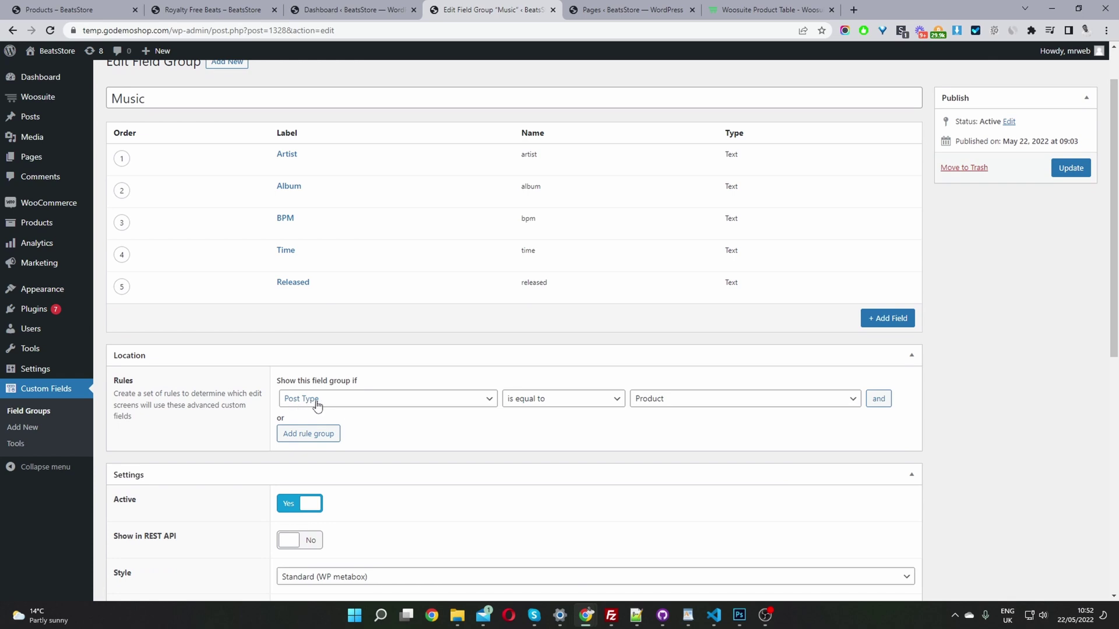
pyautogui.click(677, 401)
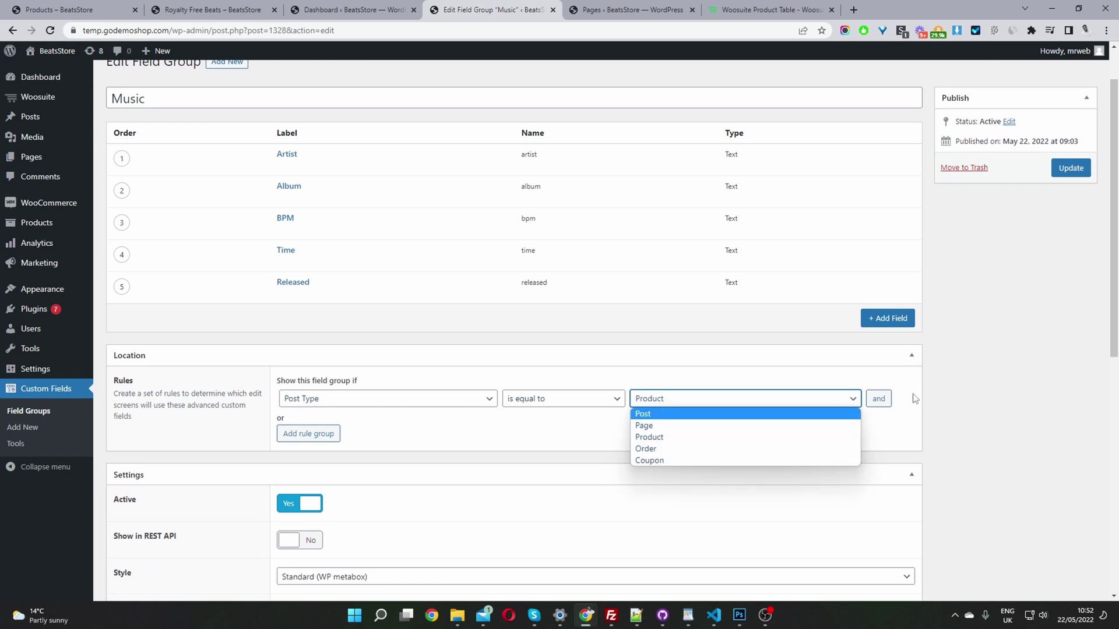
pyautogui.click(1018, 371)
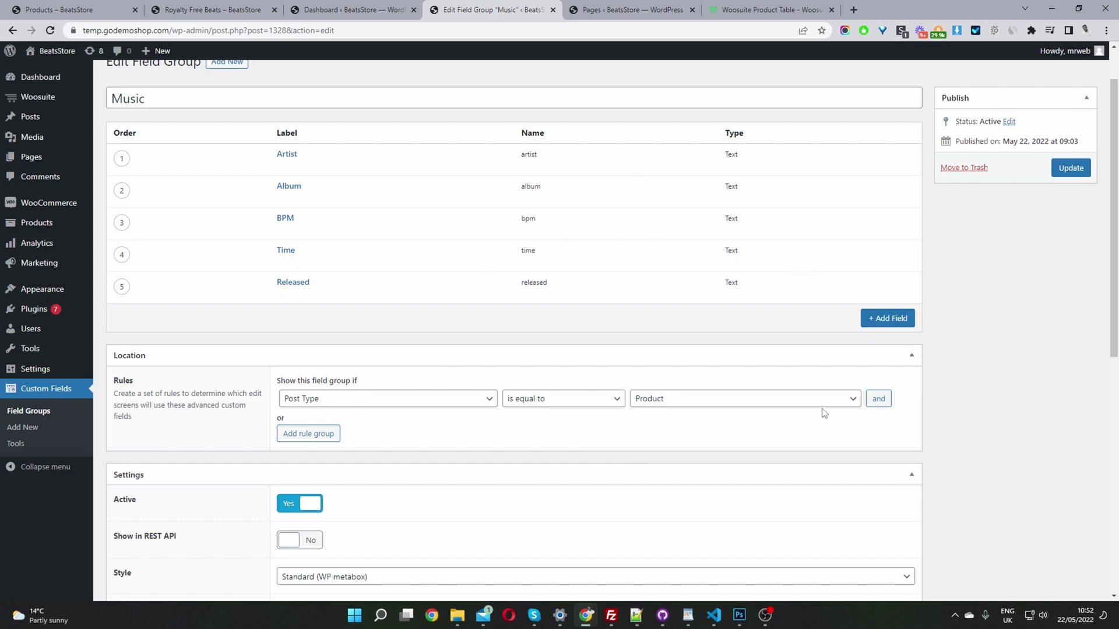
pyautogui.click(1066, 169)
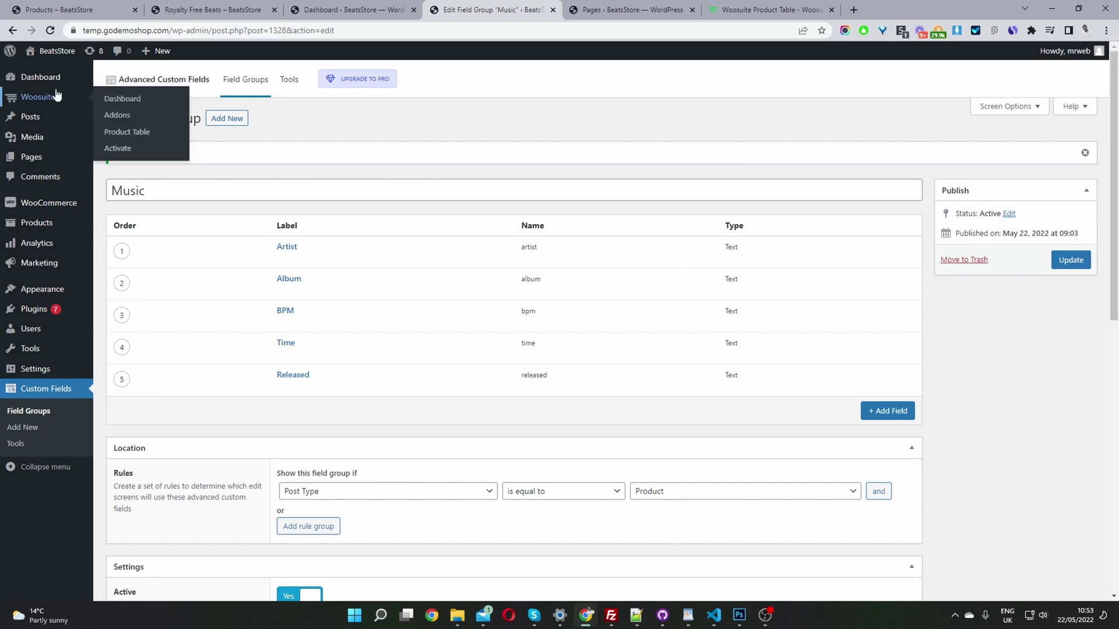
# Open the product list in a new tab and open the product "Hold on to the Rope" for editing
pyautogui.moveTo(88, 223)
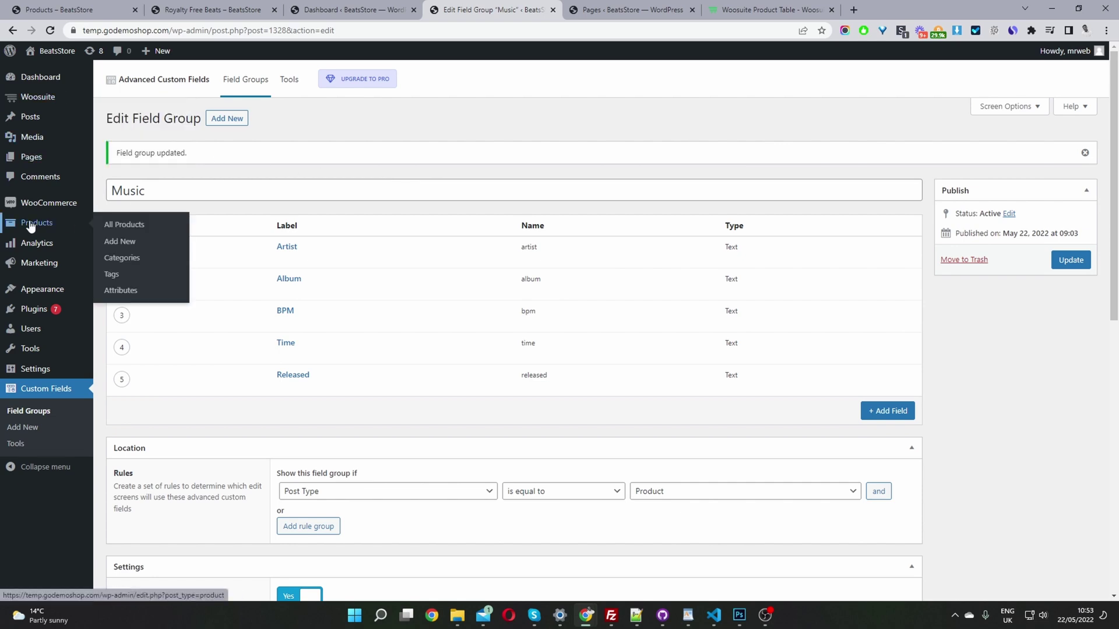
pyautogui.middleClick(135, 227)
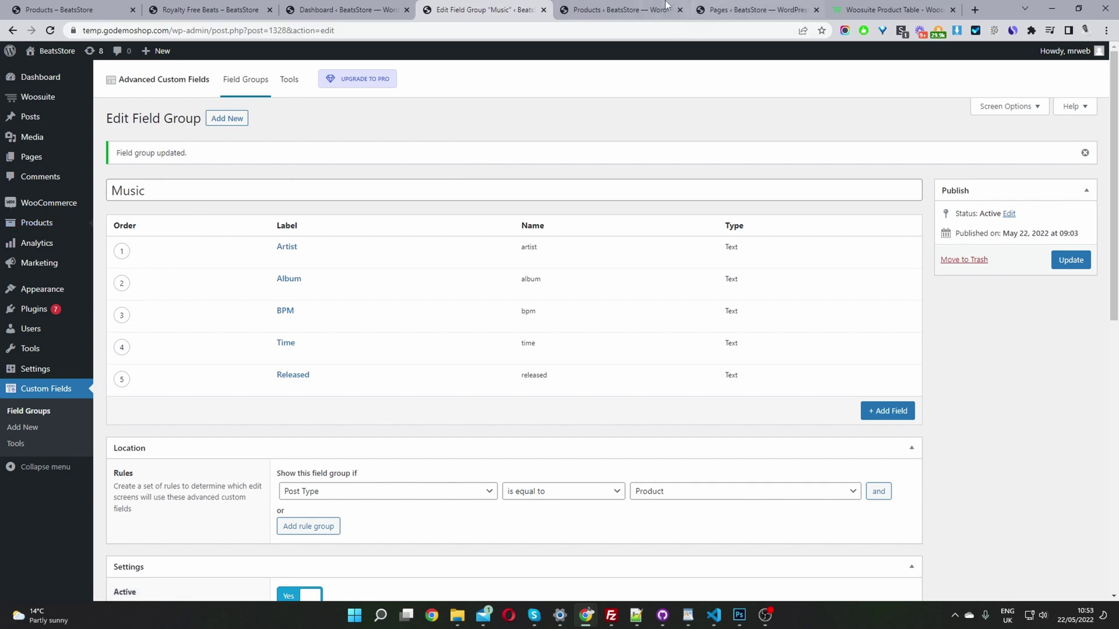
pyautogui.click(628, 9)
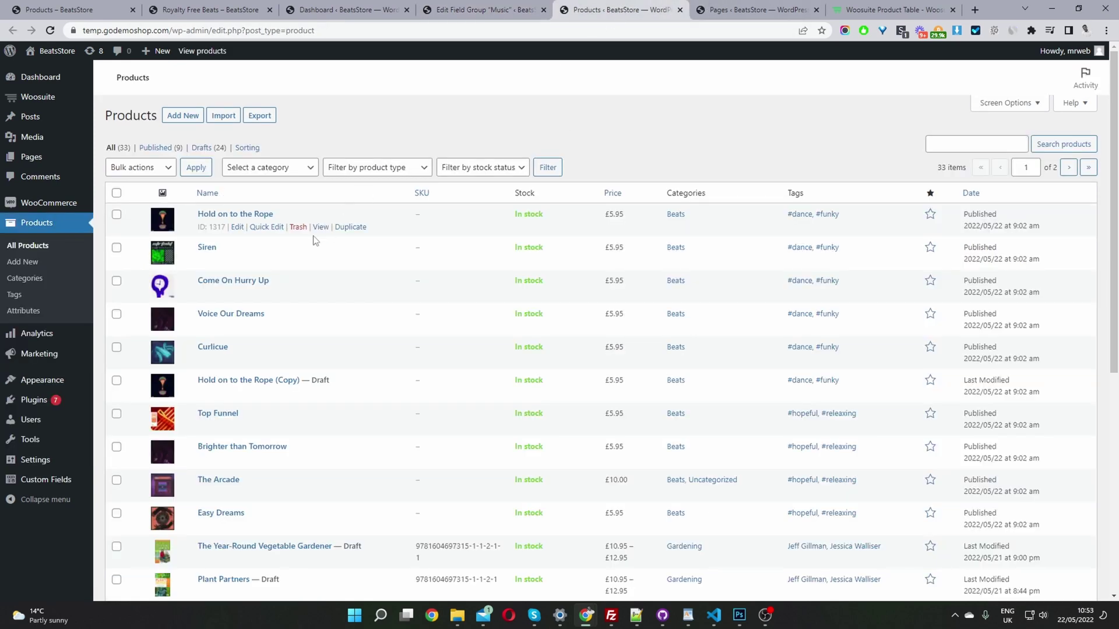
pyautogui.click(236, 228)
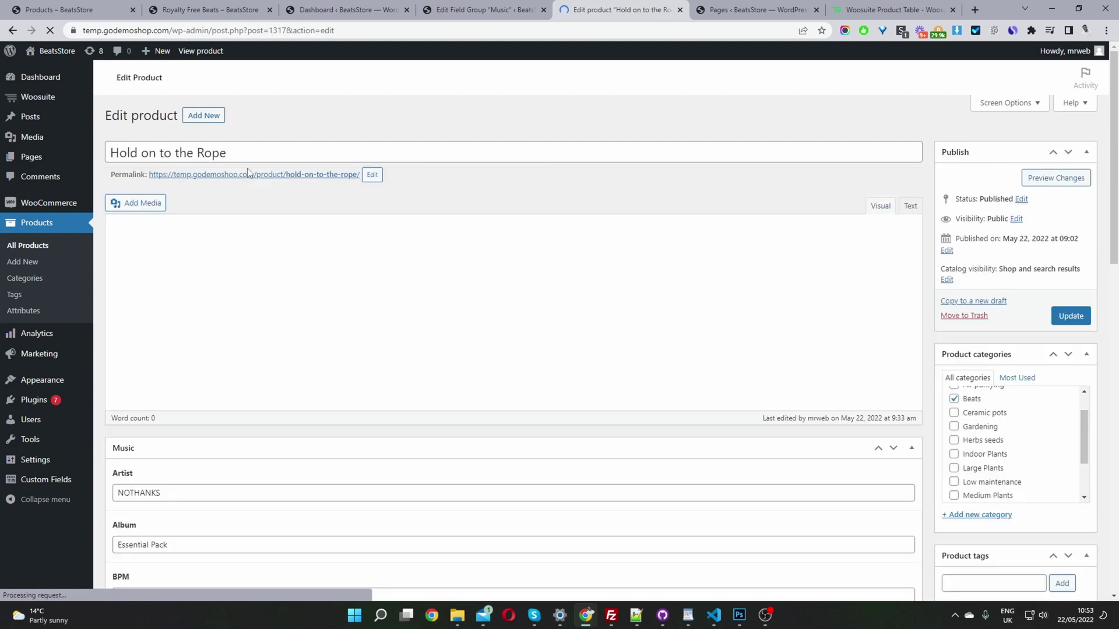
# Review the product's title, category, tags and Music fields, ending at the Released field
pyautogui.click(244, 152)
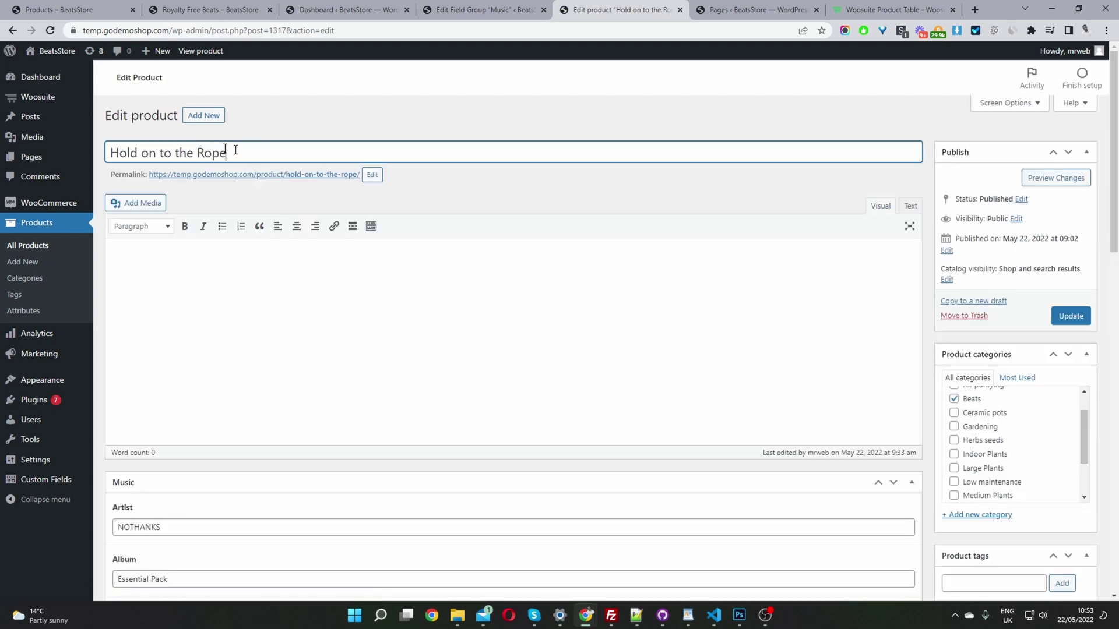
pyautogui.tripleClick(151, 149)
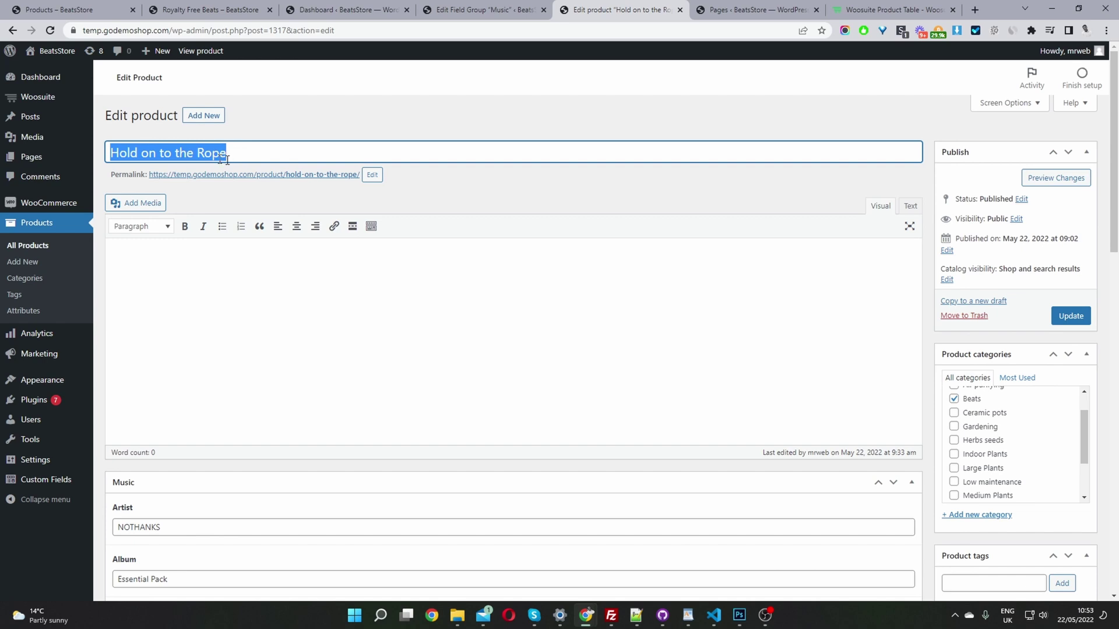
pyautogui.scroll(-2, 245, 160)
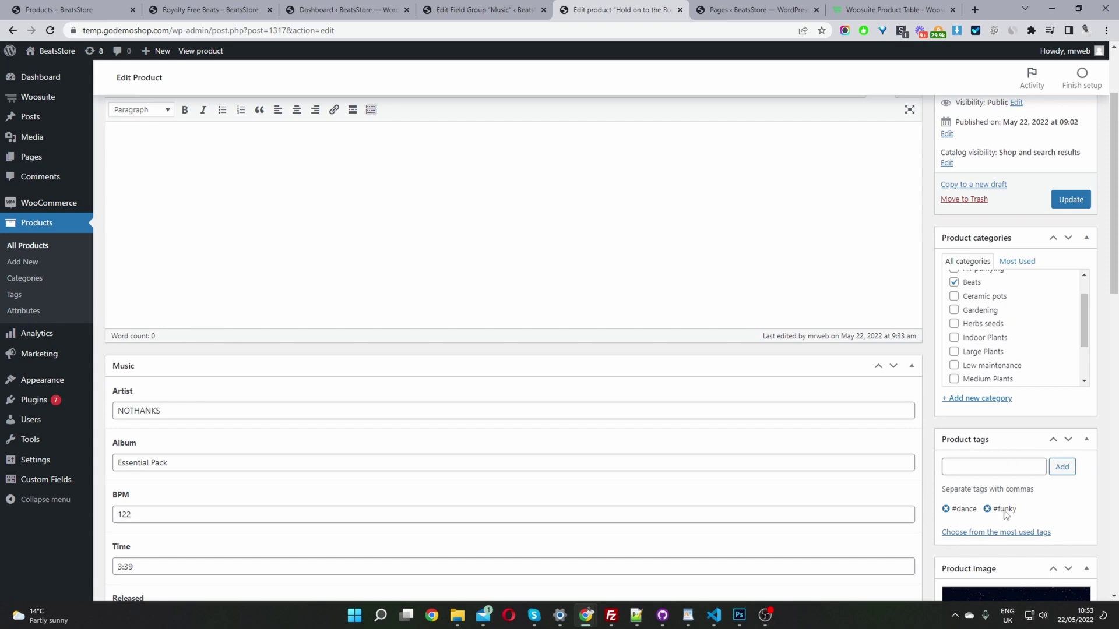
pyautogui.scroll(-2, 175, 292)
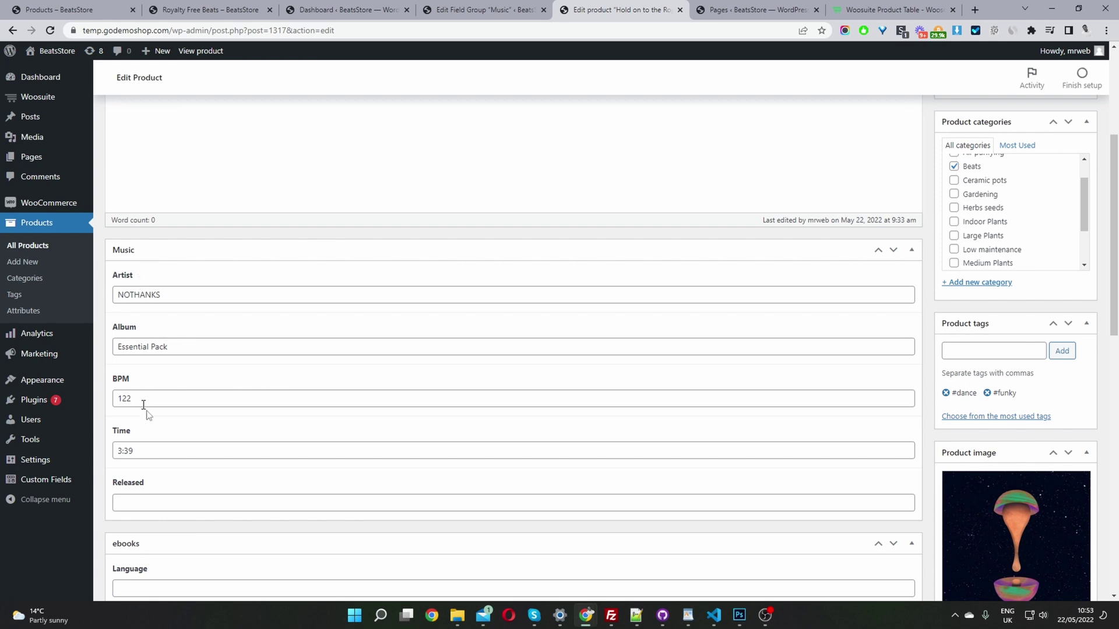
pyautogui.click(147, 501)
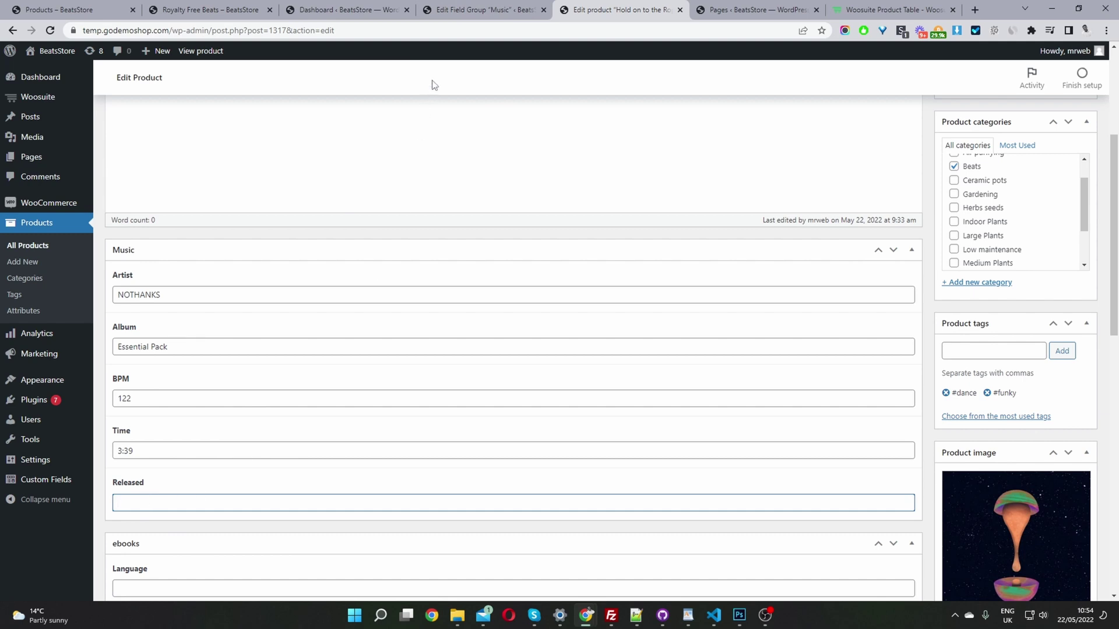
# Change the Released field's type to Date Picker in the Music field group and update the group
pyautogui.click(466, 10)
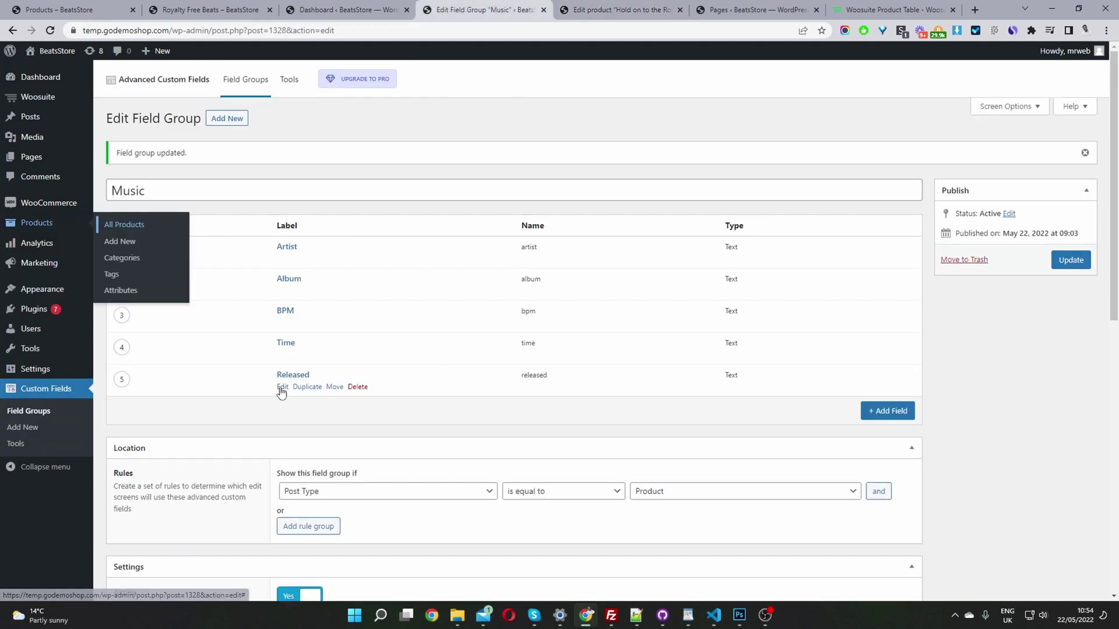
pyautogui.click(283, 386)
pyautogui.scroll(-6, 377, 393)
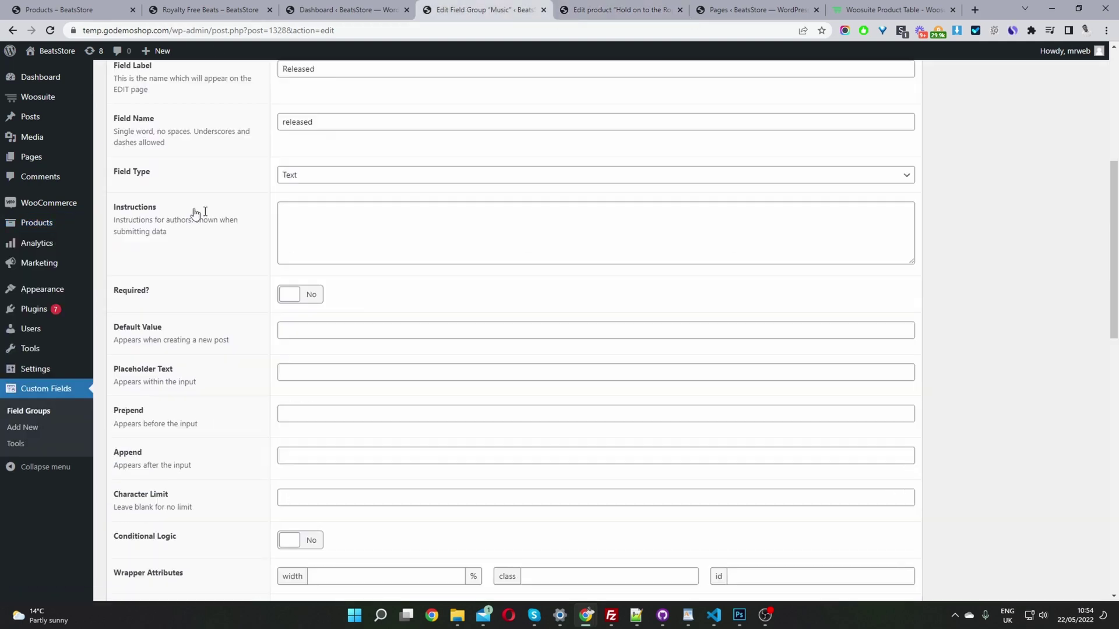
pyautogui.click(307, 180)
pyautogui.scroll(-3, 374, 282)
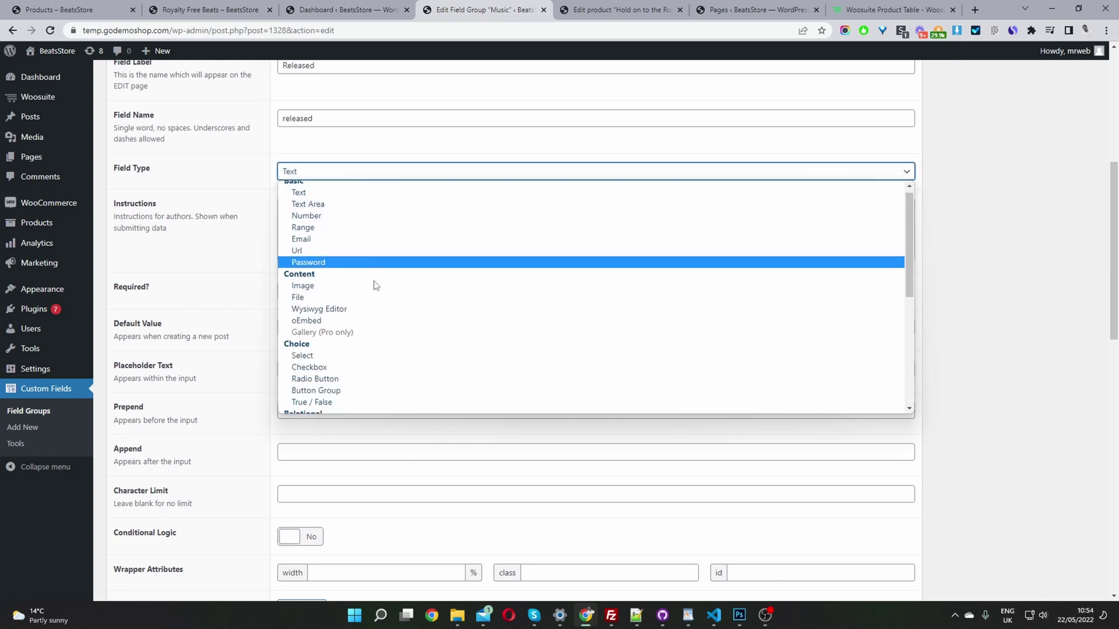
pyautogui.scroll(-1, 375, 290)
pyautogui.scroll(2, 370, 350)
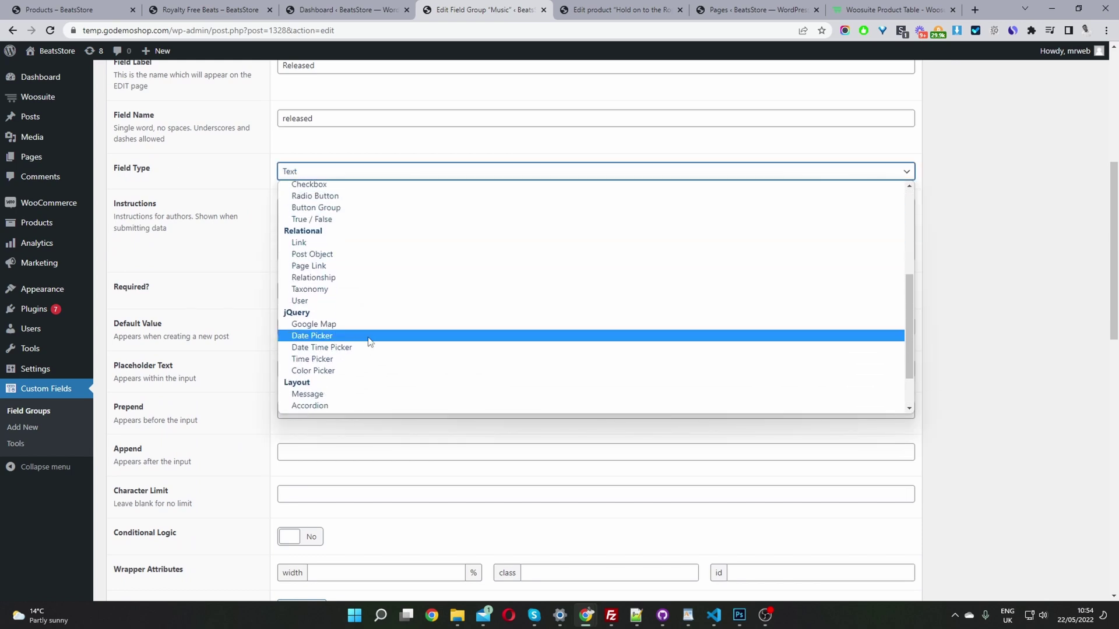
pyautogui.click(369, 339)
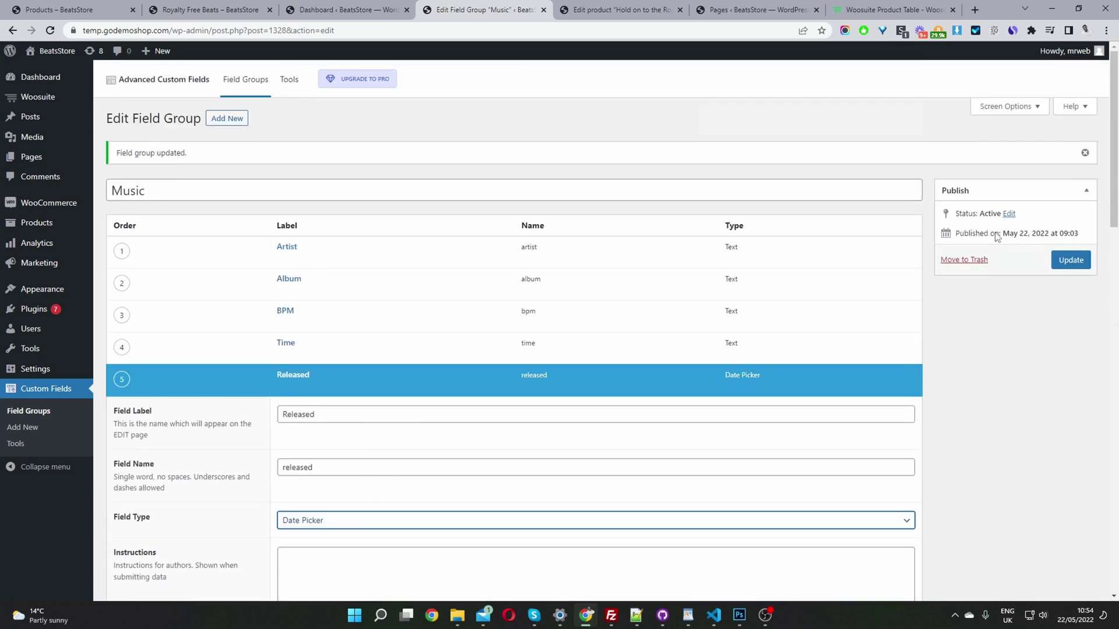
pyautogui.click(1066, 269)
# Reload the "Hold on to the Rope" product editor and set its Music Released date to 04/03/2009
pyautogui.click(619, 9)
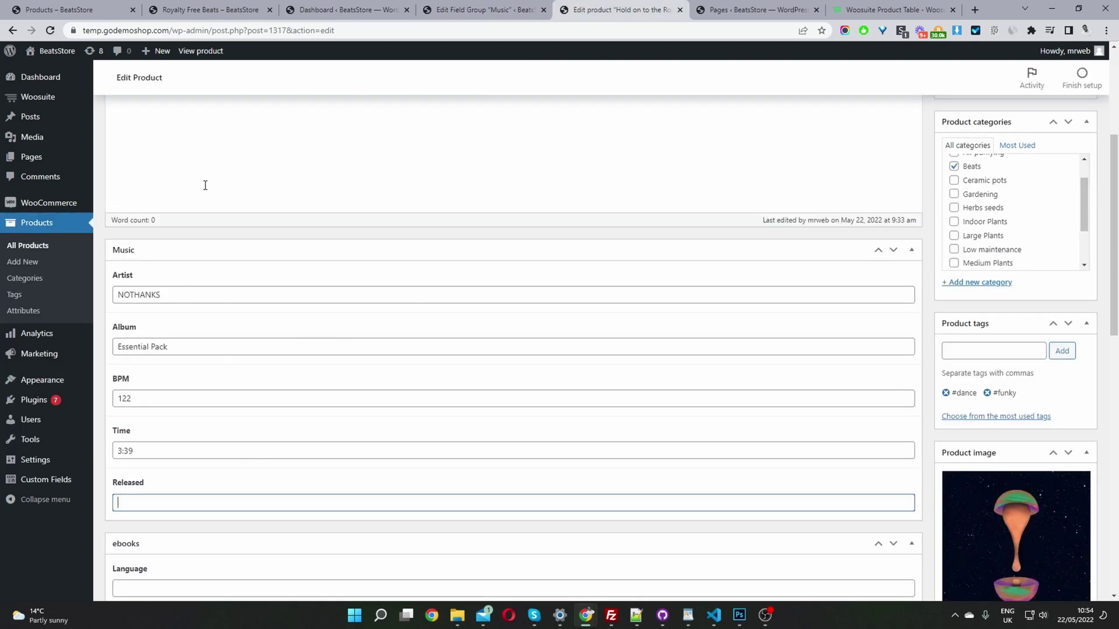
pyautogui.click(50, 29)
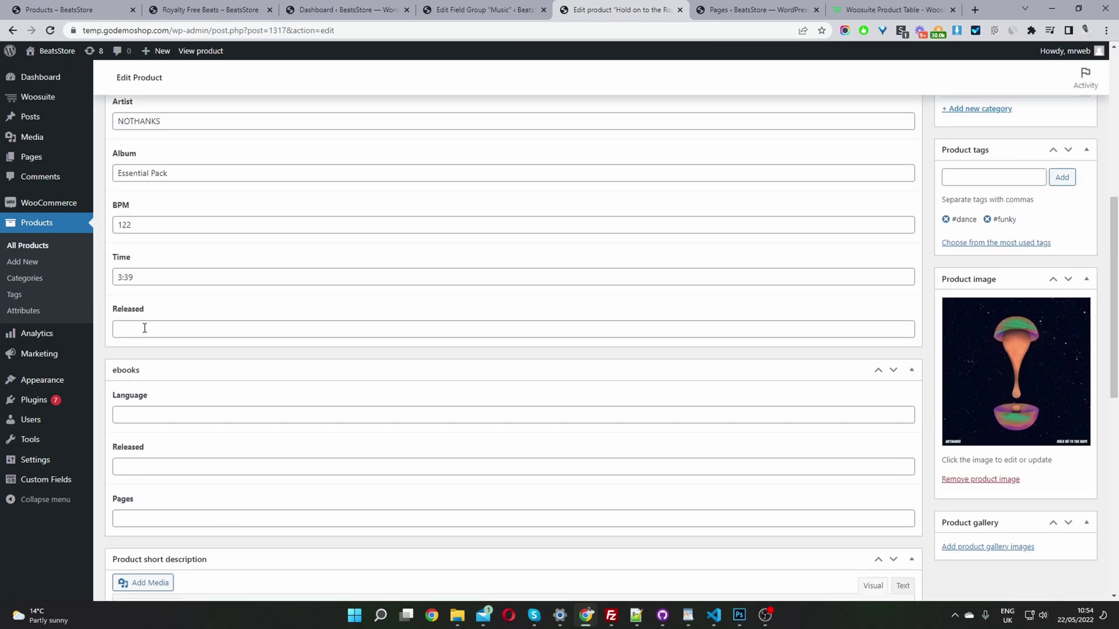
pyautogui.click(145, 328)
pyautogui.click(167, 356)
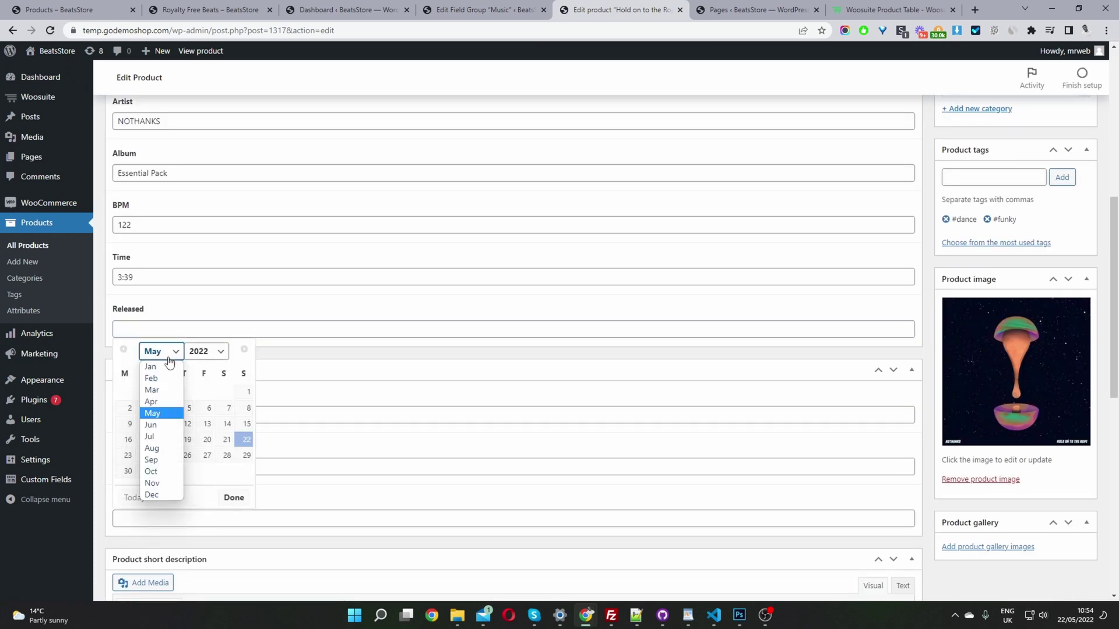
pyautogui.click(152, 390)
pyautogui.click(220, 351)
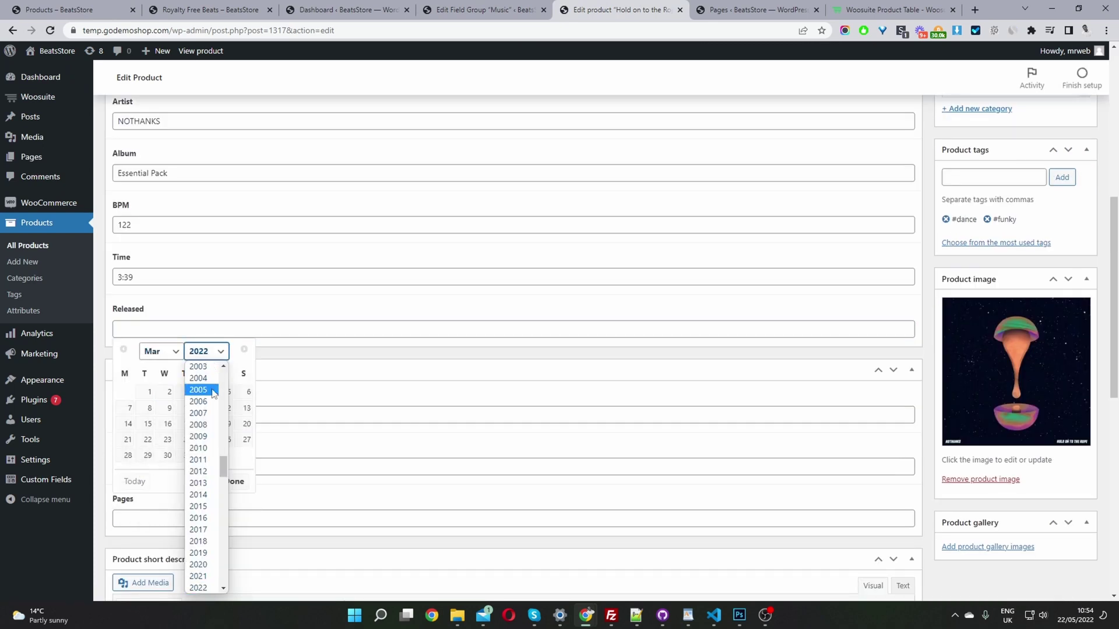
pyautogui.click(201, 436)
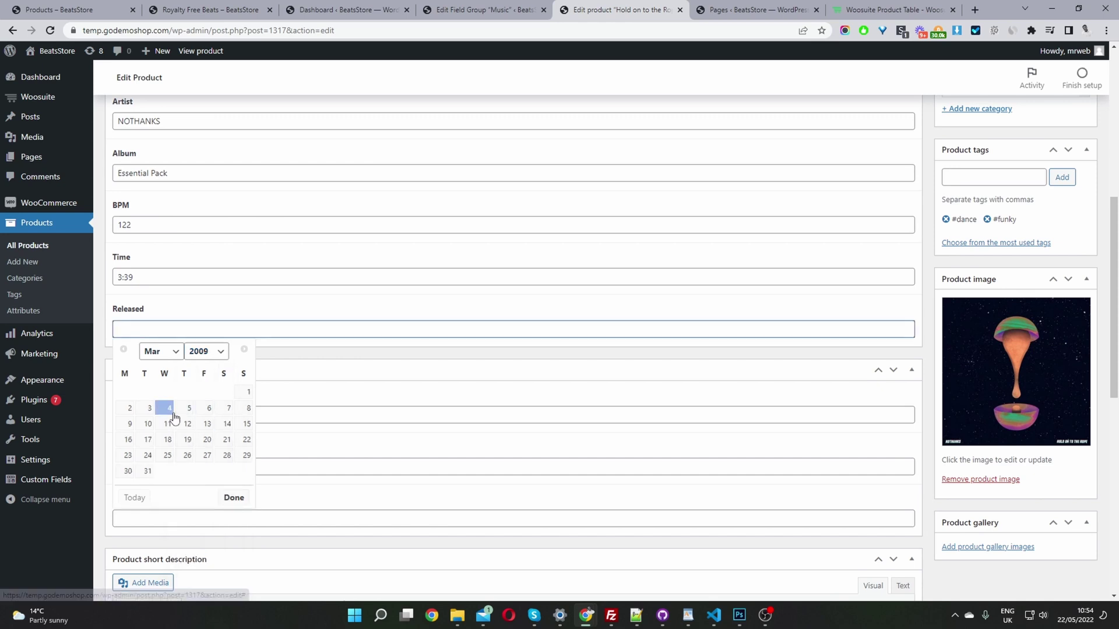
pyautogui.click(173, 414)
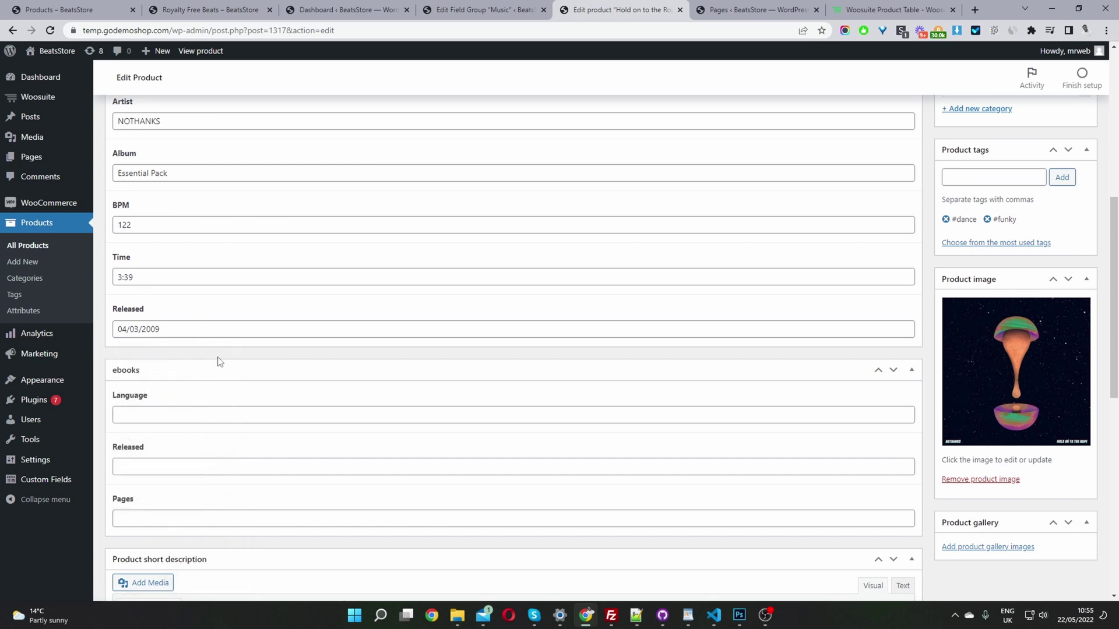
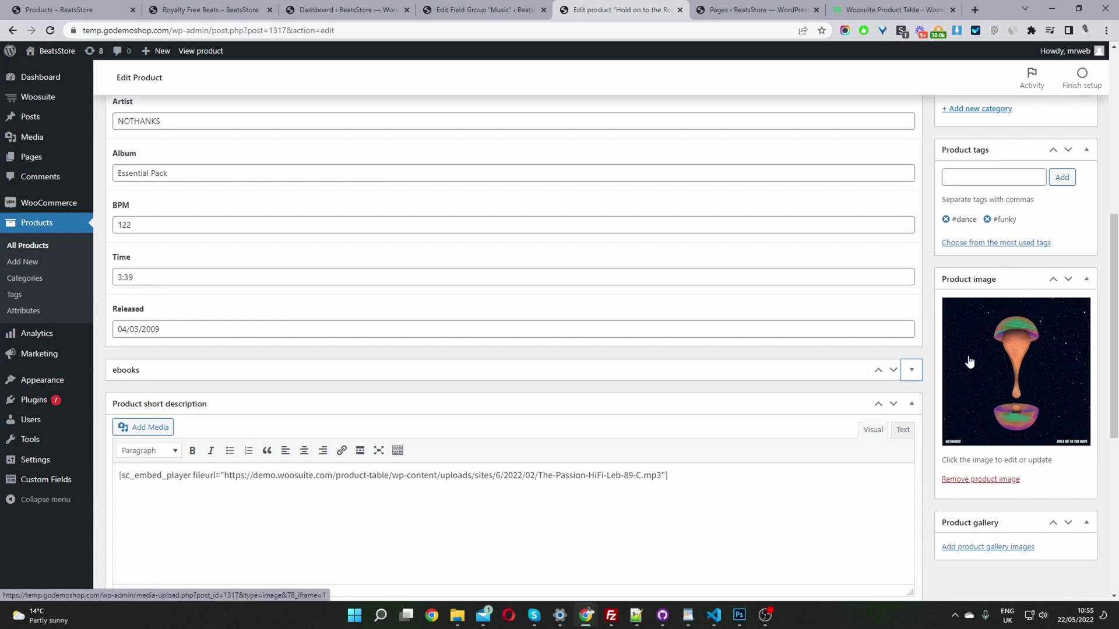
# Insert file_example_MP3_700KB-t7xepo.mp3 from the media library into the product short description as an embedded media player
pyautogui.scroll(-1, 970, 358)
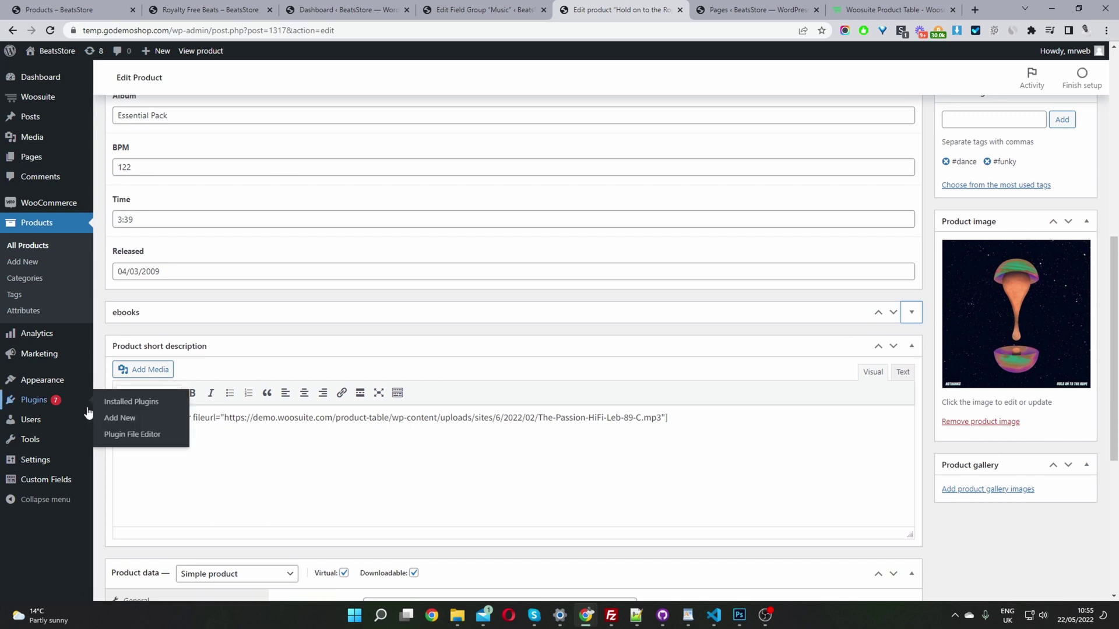
pyautogui.click(691, 429)
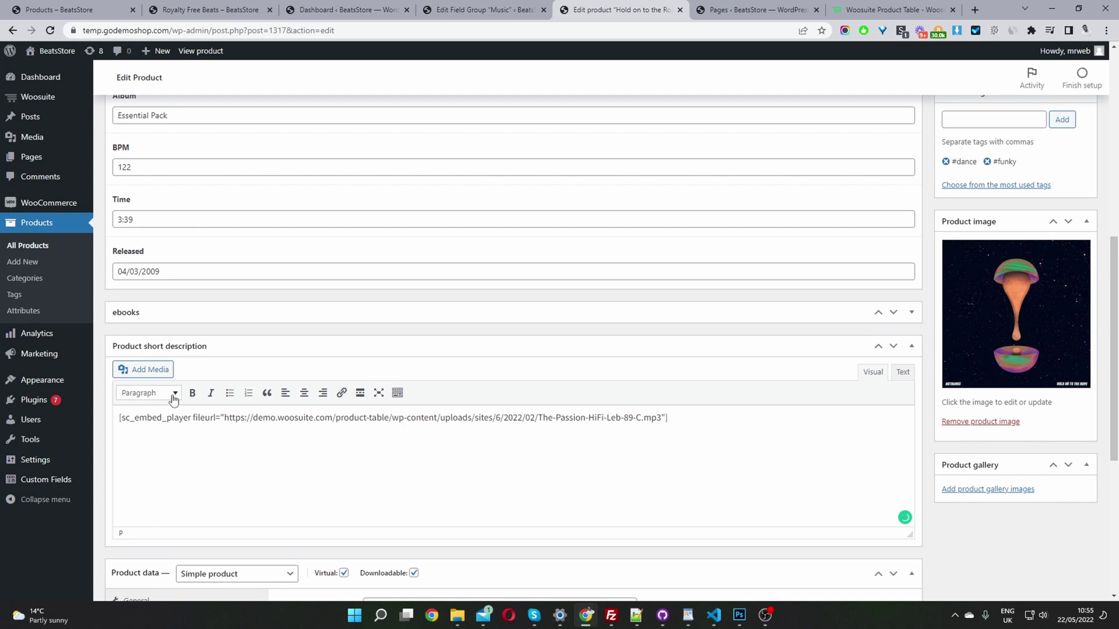
pyautogui.click(150, 371)
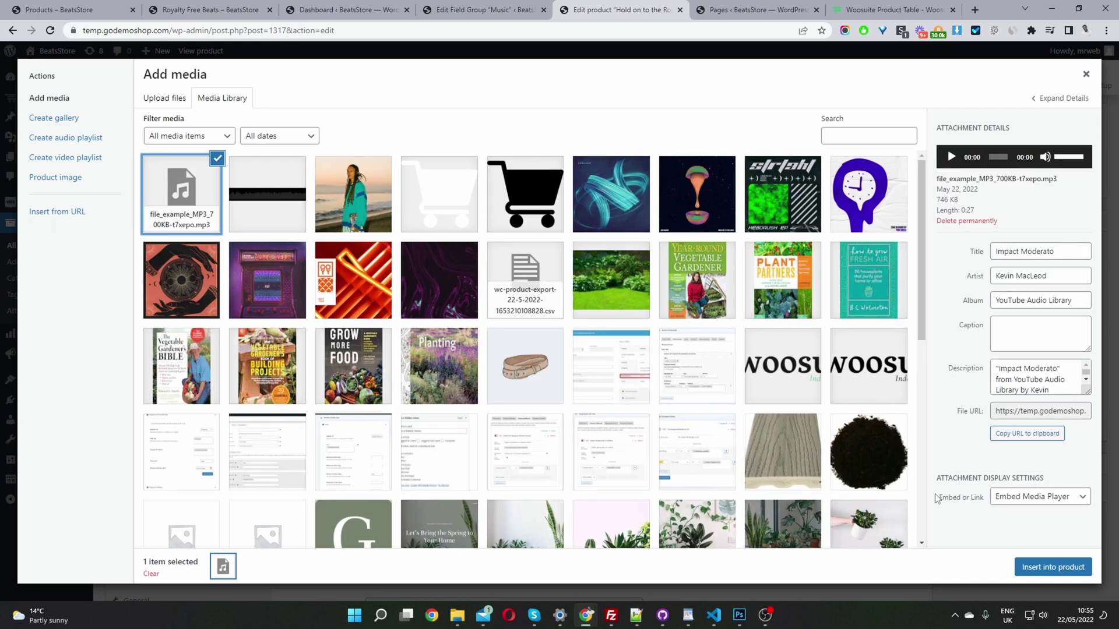
pyautogui.click(1075, 564)
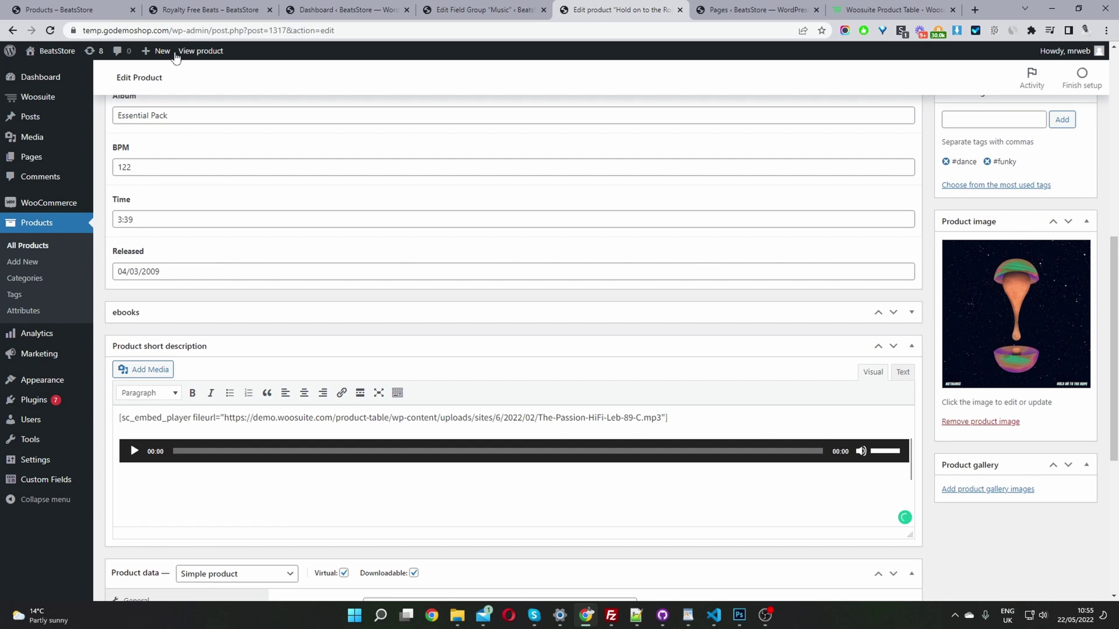
# Check the Sample column on the Royalty Free Beats page and examine the sc_embed_player shortcode in the product short description
pyautogui.click(204, 9)
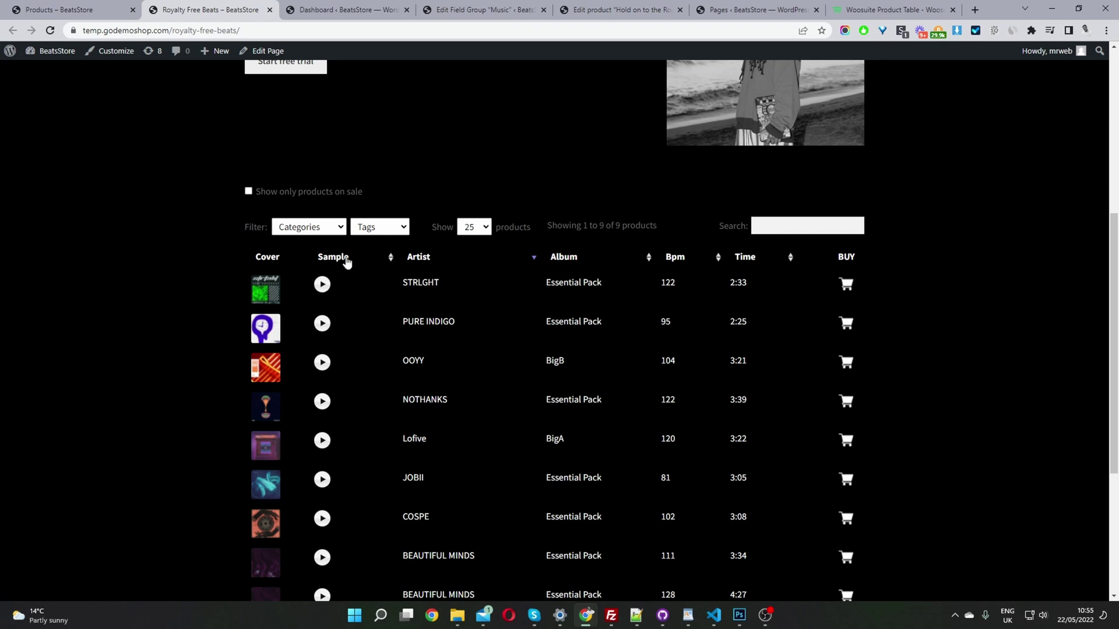
pyautogui.click(650, 3)
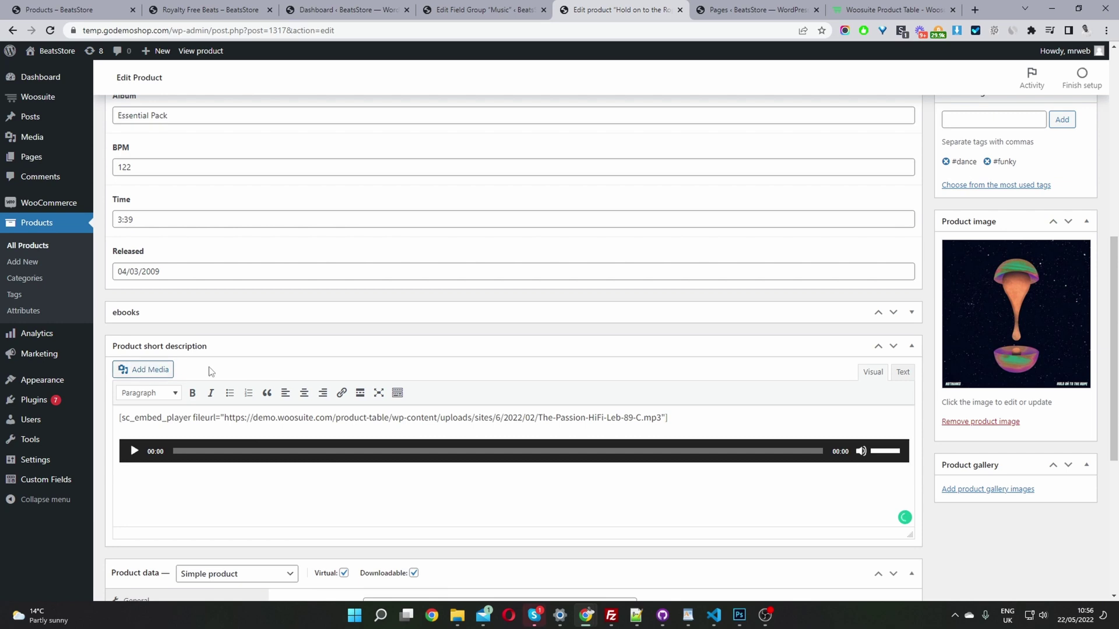
pyautogui.click(156, 420)
pyautogui.moveTo(71, 400)
pyautogui.moveTo(232, 420); pyautogui.dragTo(125, 423)
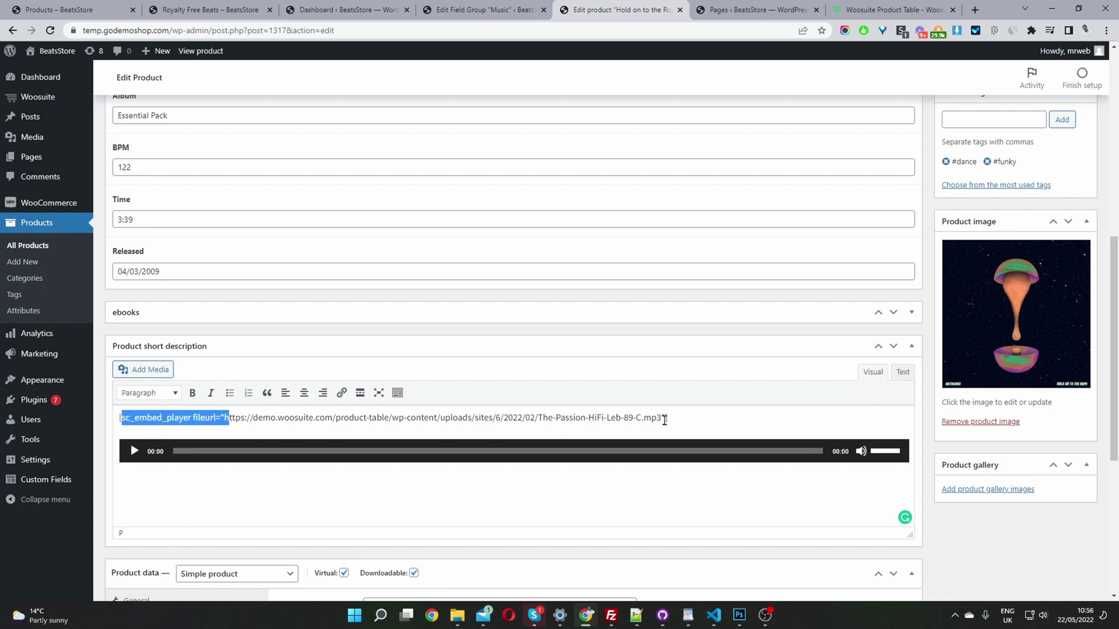
pyautogui.moveTo(668, 417); pyautogui.dragTo(661, 417)
pyautogui.moveTo(119, 417); pyautogui.dragTo(661, 417)
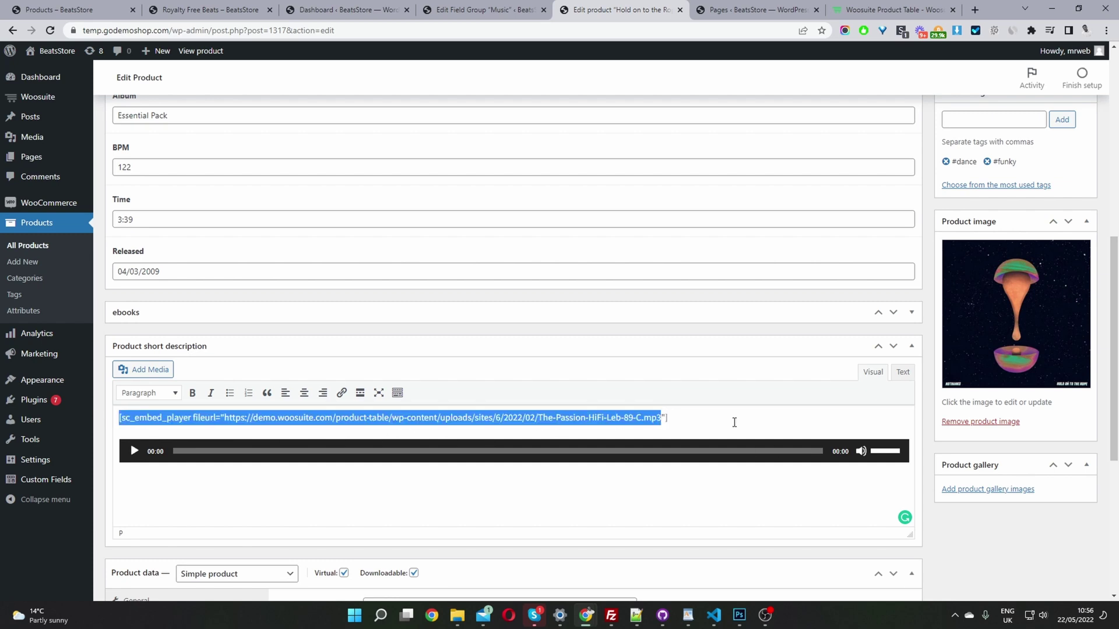
# Delete the embedded media player from the product short description, keeping the sc_embed_player shortcode
pyautogui.click(735, 453)
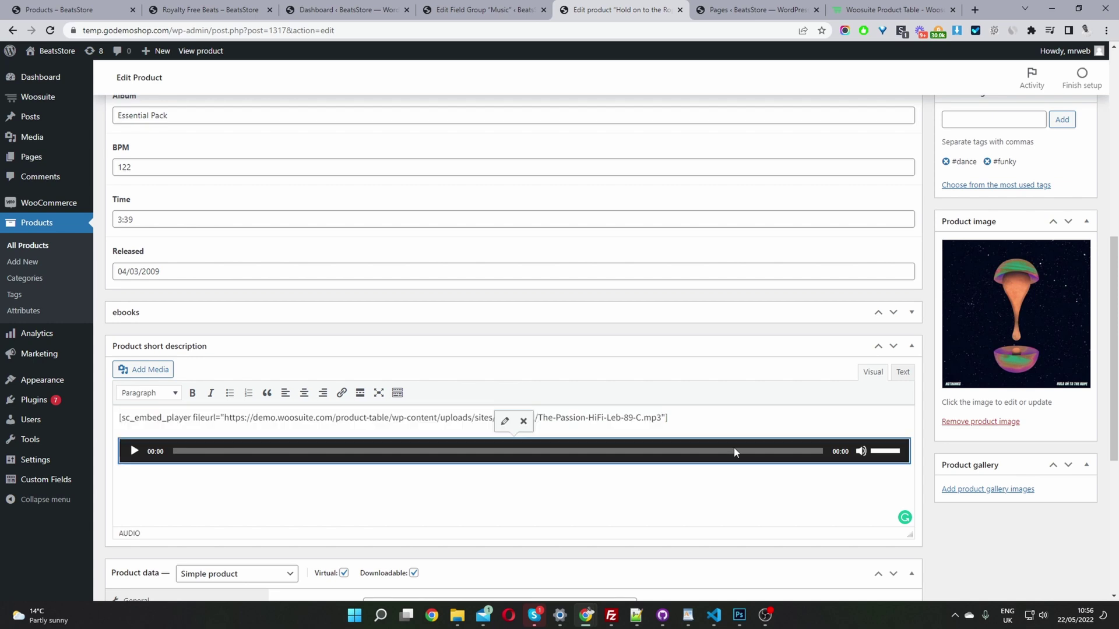
pyautogui.press('Delete')
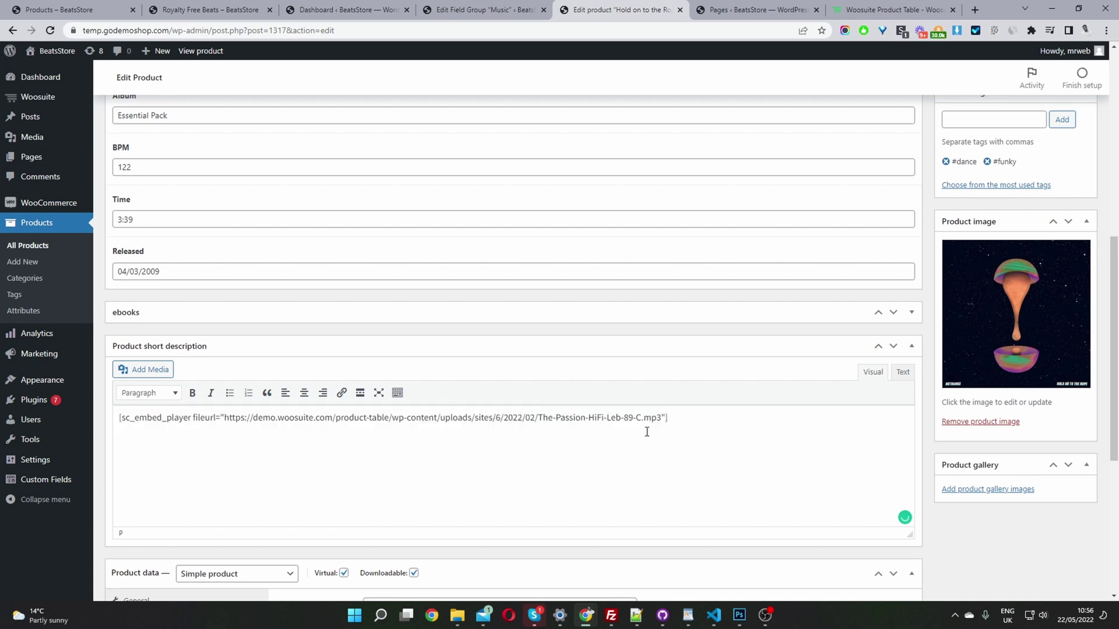
# Review the product data, including the regular price, sale price and downloadable file settings
pyautogui.scroll(-4, 646, 431)
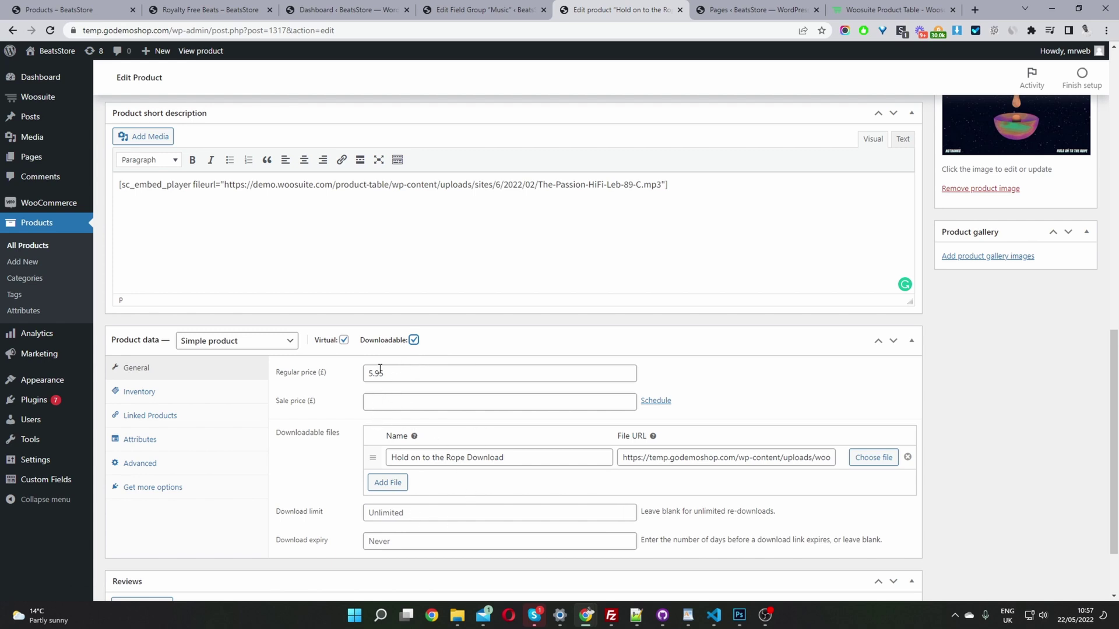
pyautogui.moveTo(395, 371); pyautogui.dragTo(370, 371)
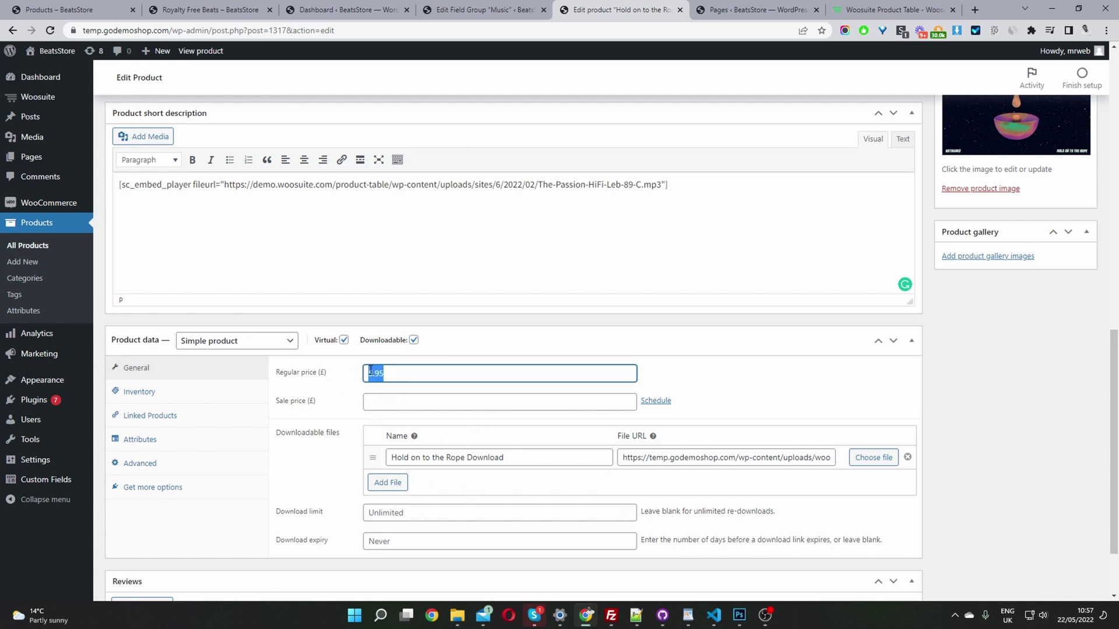
pyautogui.click(387, 402)
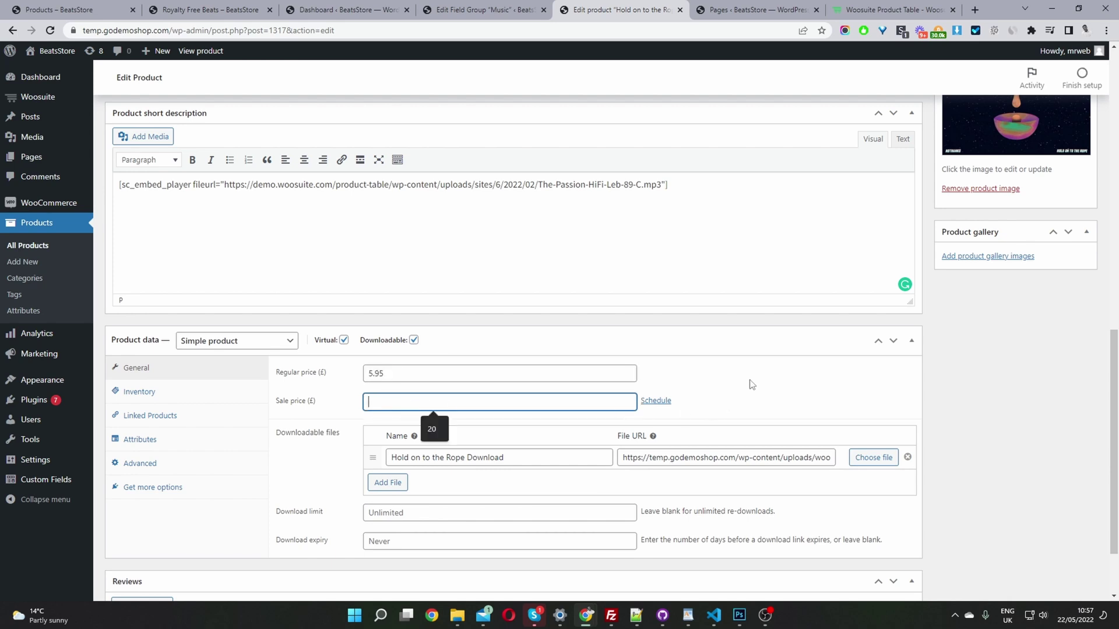
pyautogui.click(688, 396)
pyautogui.scroll(-1, 688, 396)
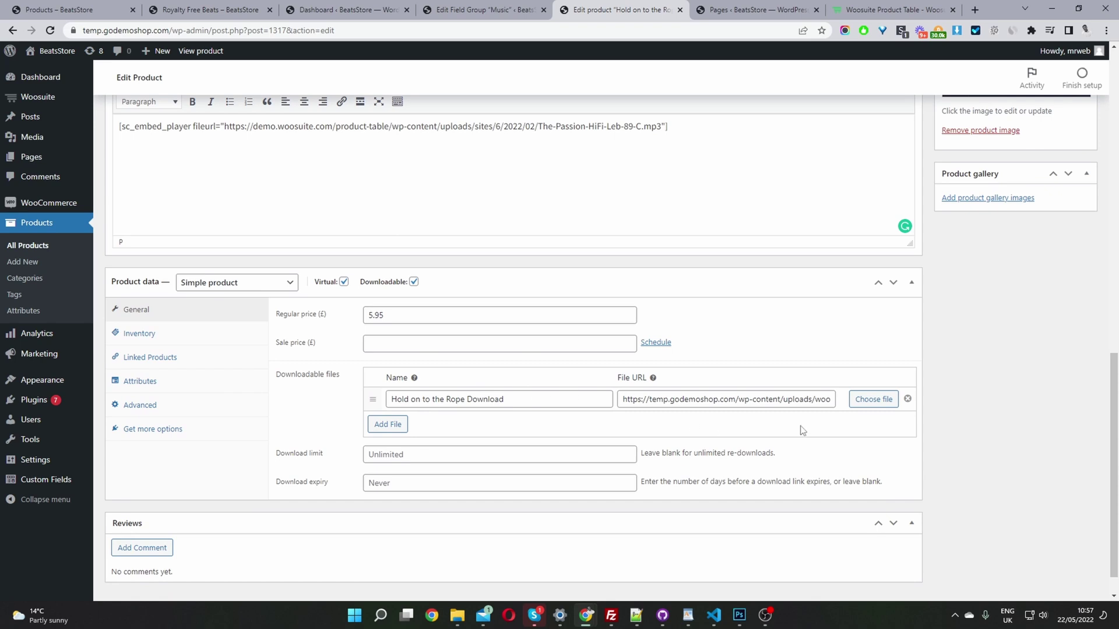
pyautogui.click(883, 401)
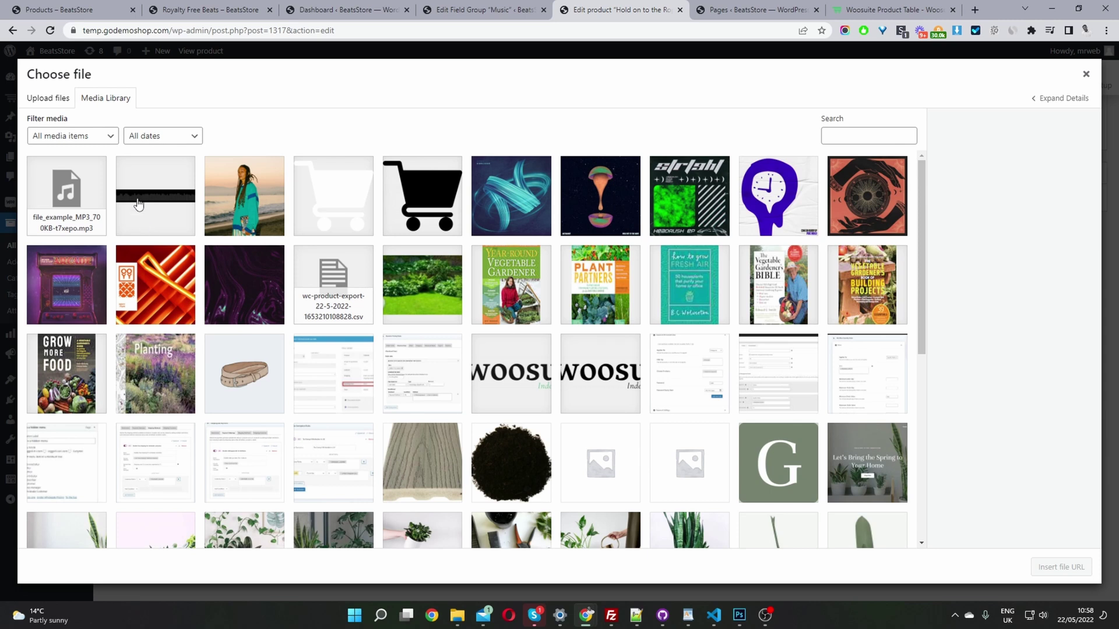
pyautogui.click(68, 203)
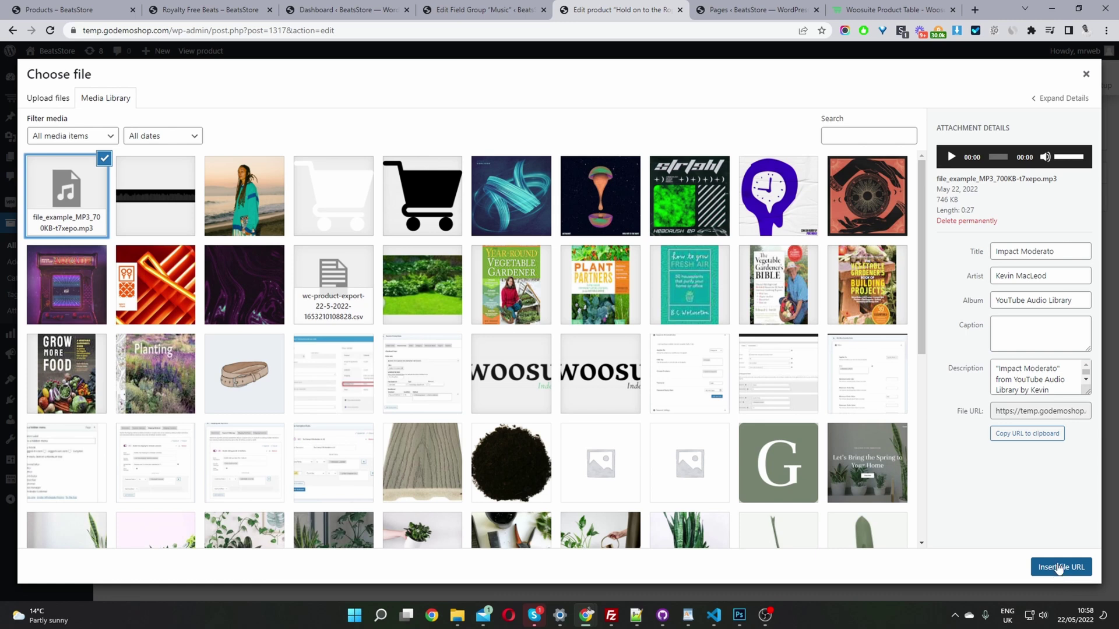
pyautogui.click(1085, 75)
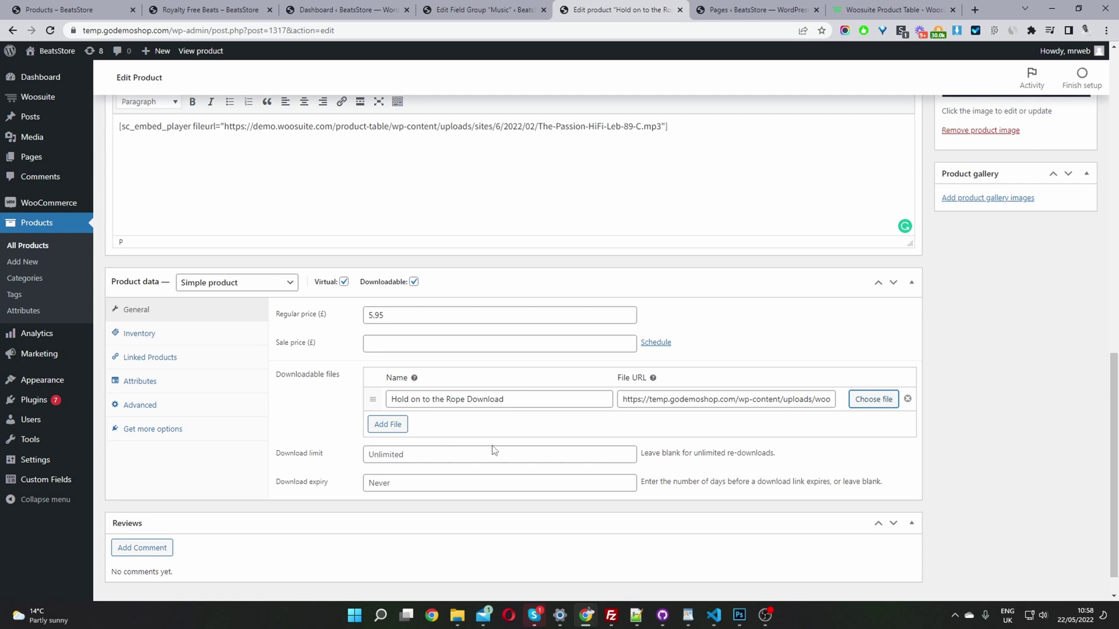
# Check the product's download limit and download expiry settings, and review the short description and Music fields above them
pyautogui.click(542, 460)
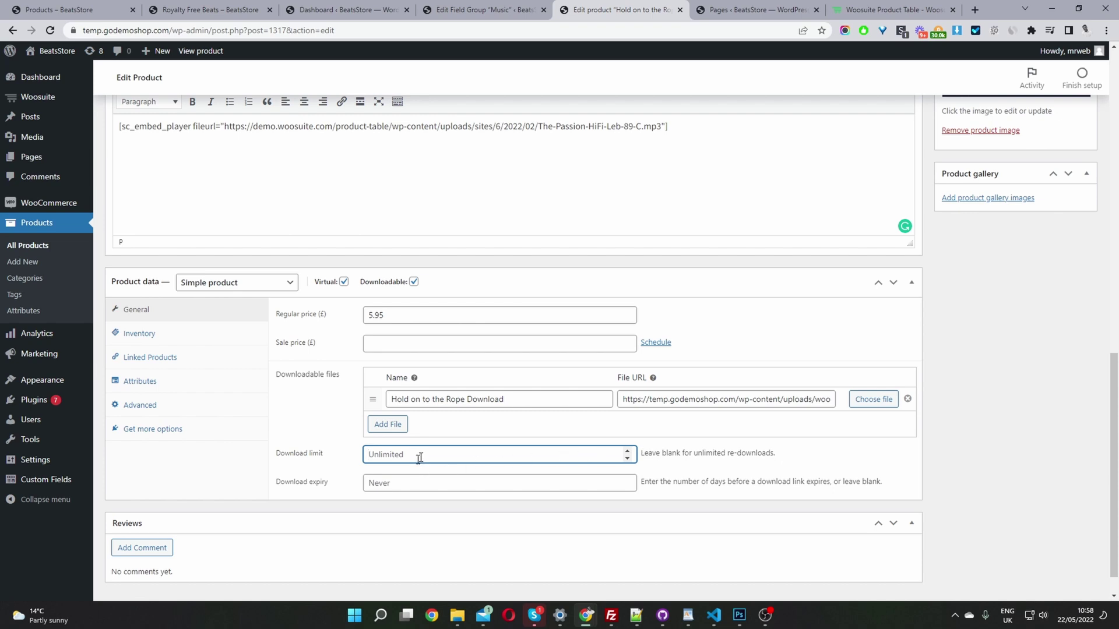
pyautogui.click(397, 488)
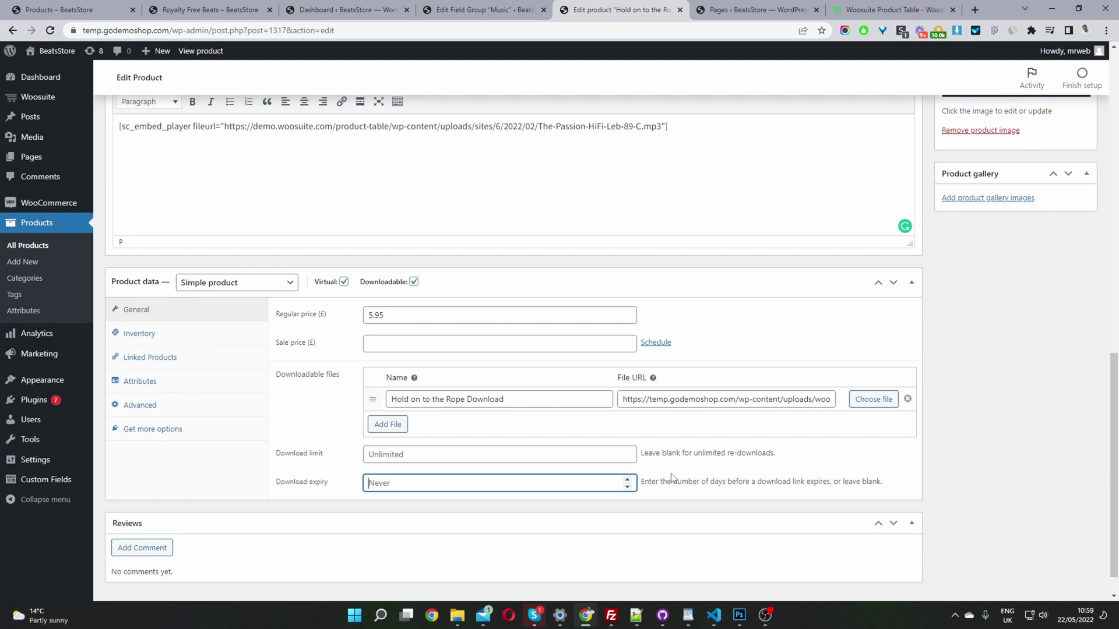
pyautogui.scroll(3, 862, 533)
pyautogui.scroll(-3, 652, 418)
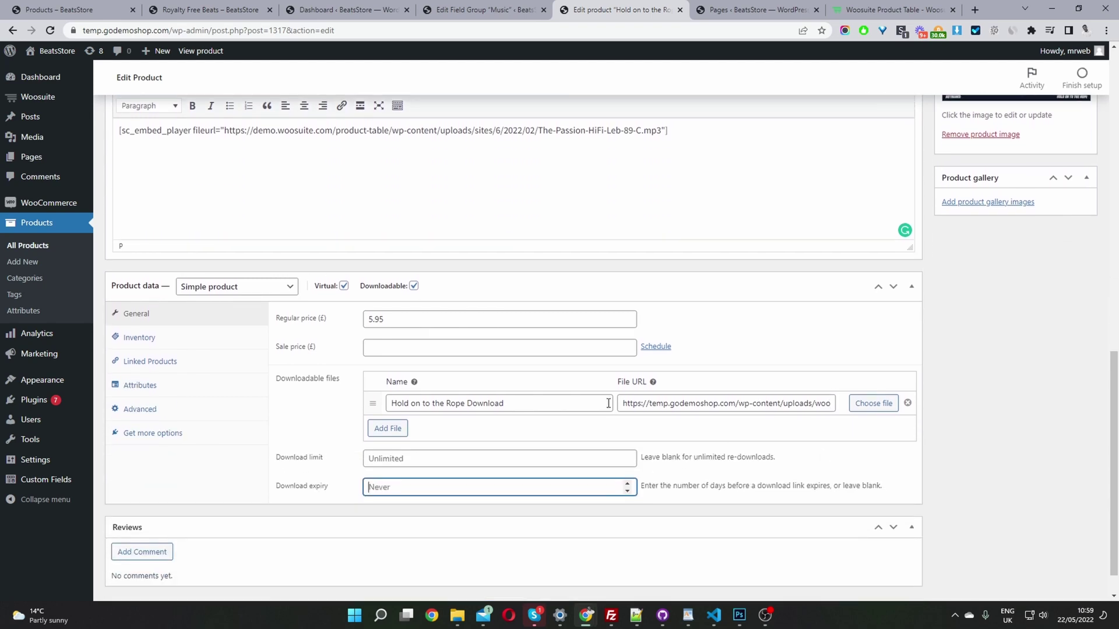
pyautogui.scroll(5, 857, 419)
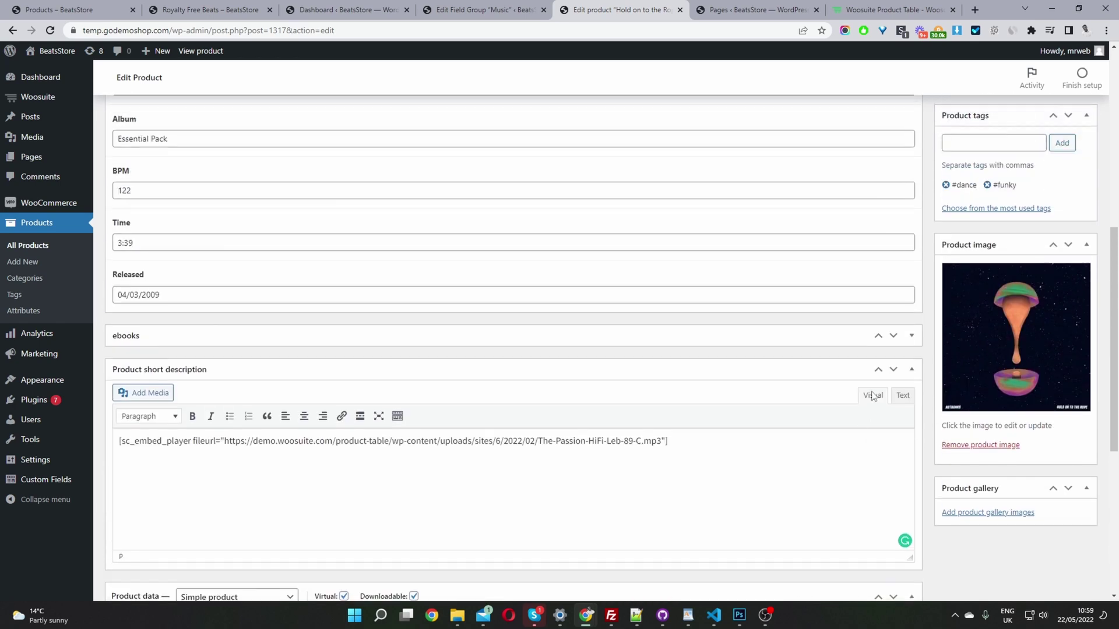
pyautogui.scroll(4, 866, 402)
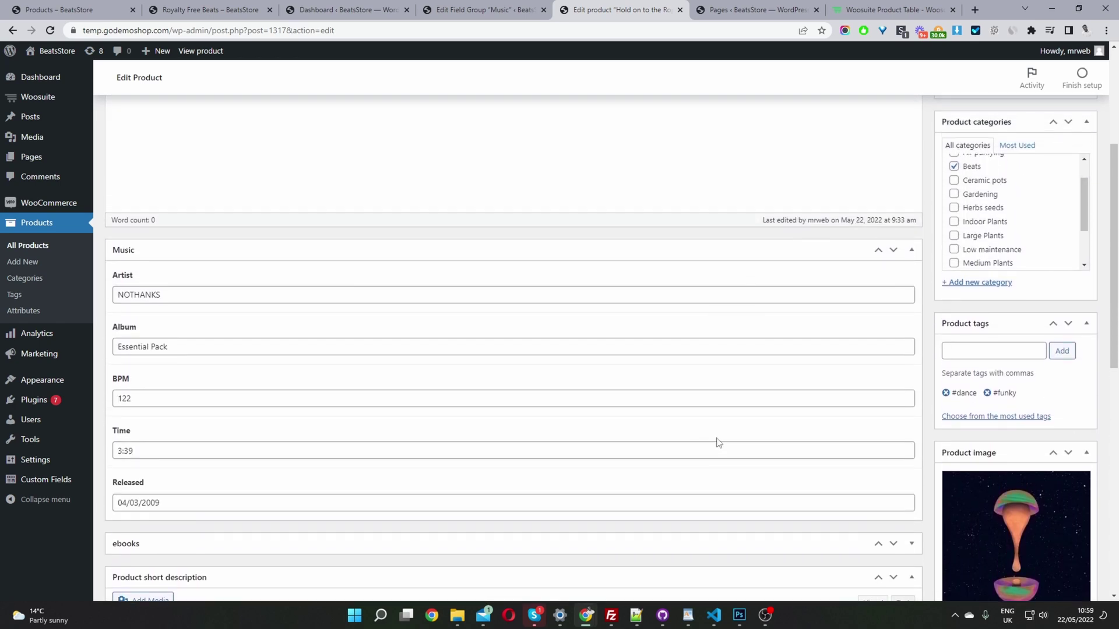
pyautogui.scroll(4, 718, 443)
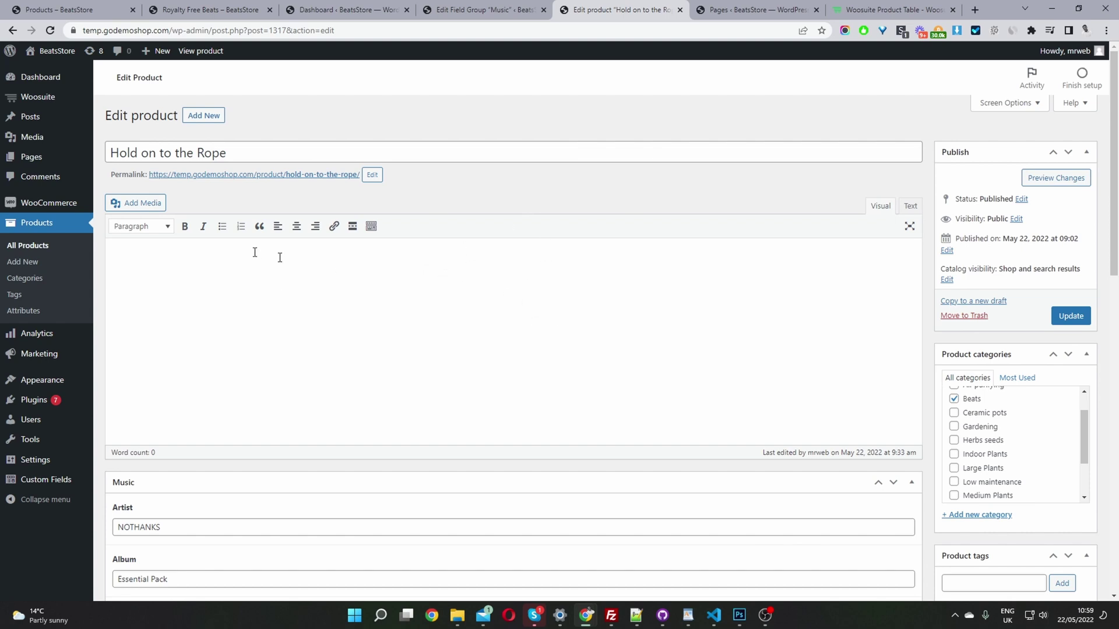
# Leave the product editor and display the list of all products
pyautogui.click(38, 261)
pyautogui.click(658, 93)
pyautogui.click(1069, 316)
pyautogui.scroll(-5, 150, 337)
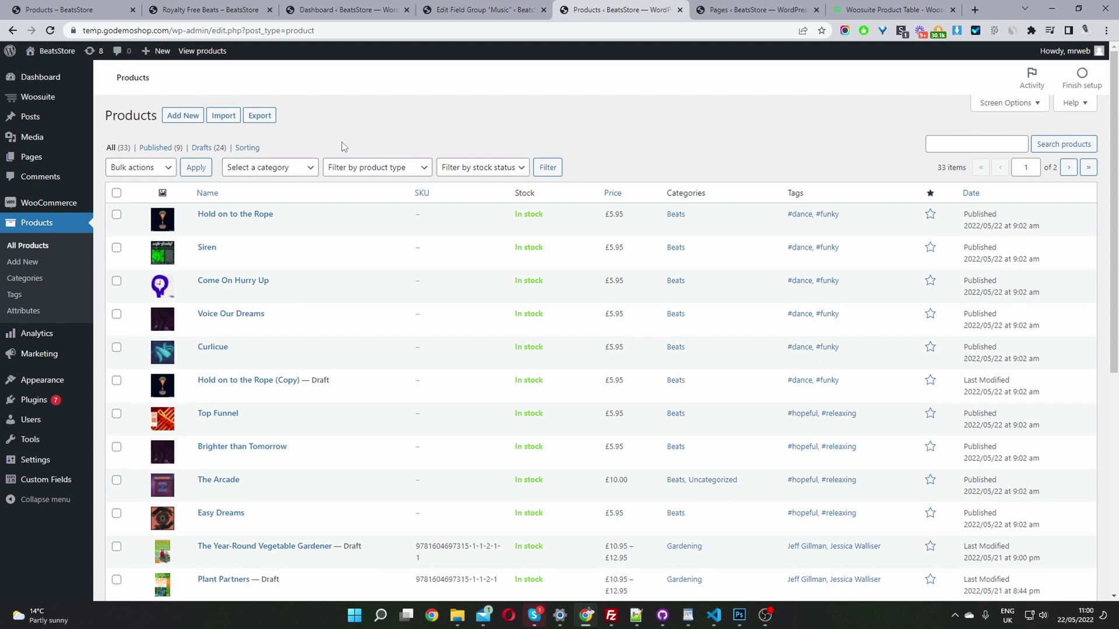
# Open the music table for editing in the Woosuite Product Table settings
pyautogui.moveTo(37, 97)
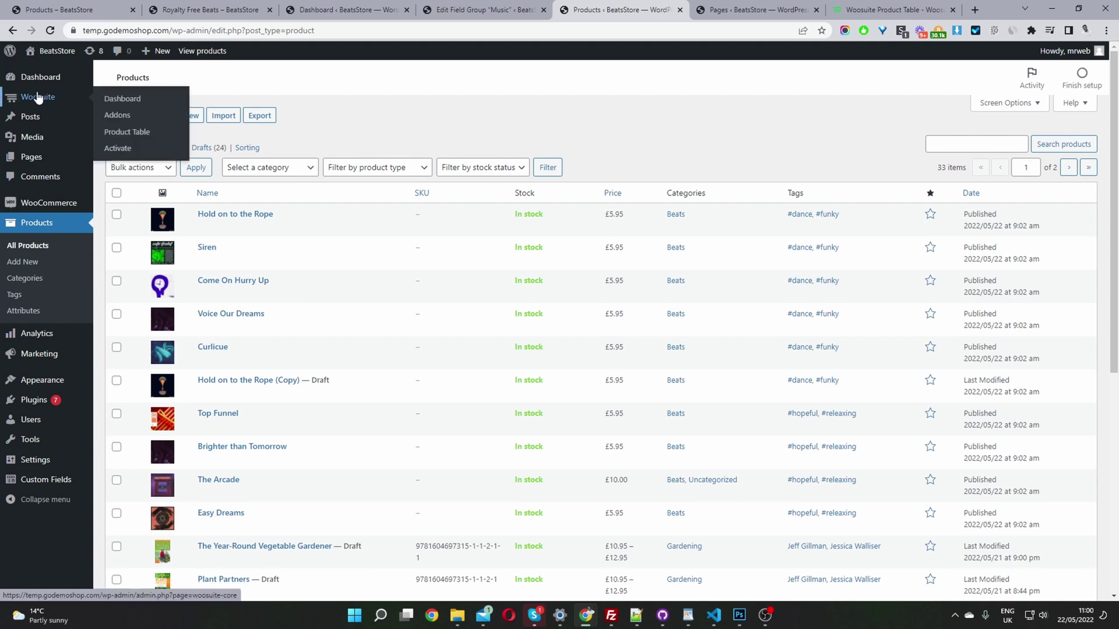
pyautogui.click(124, 137)
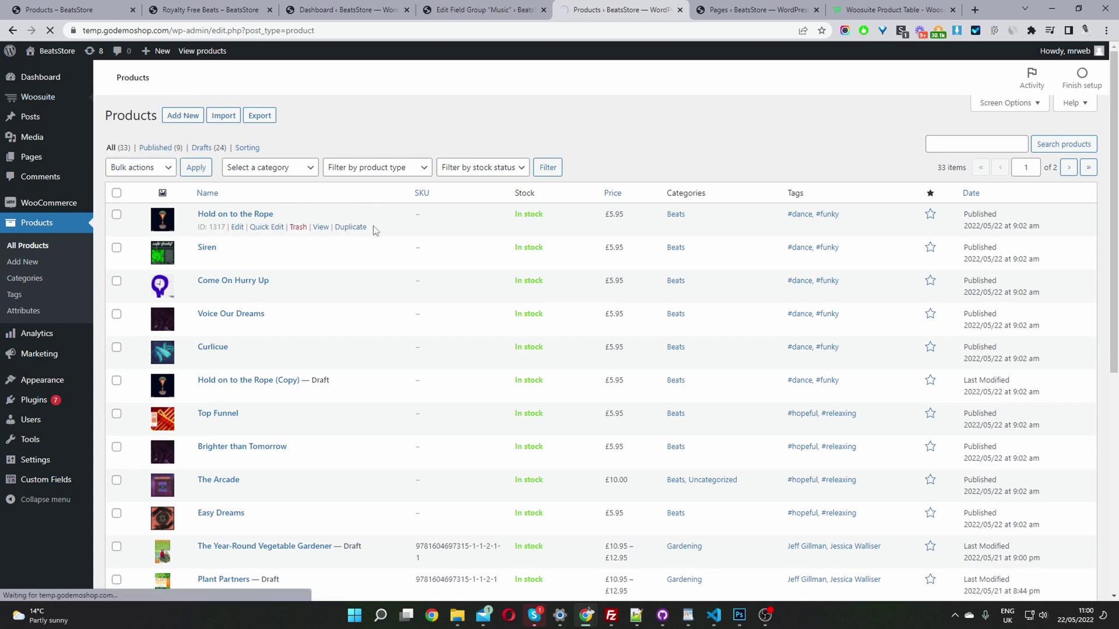
pyautogui.scroll(-1, 342, 548)
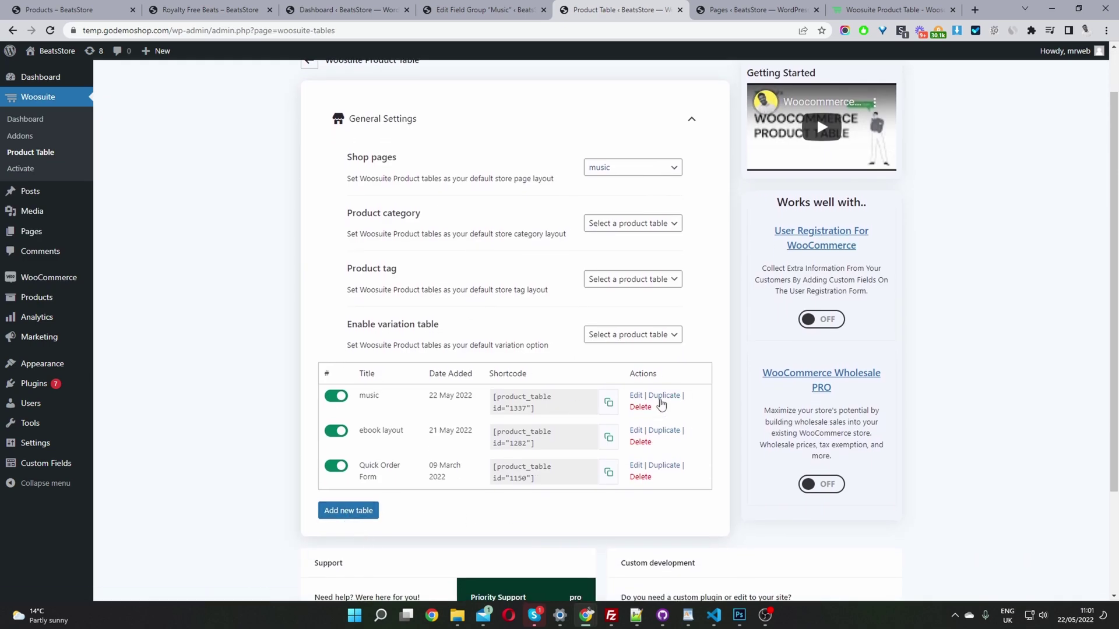
pyautogui.click(635, 399)
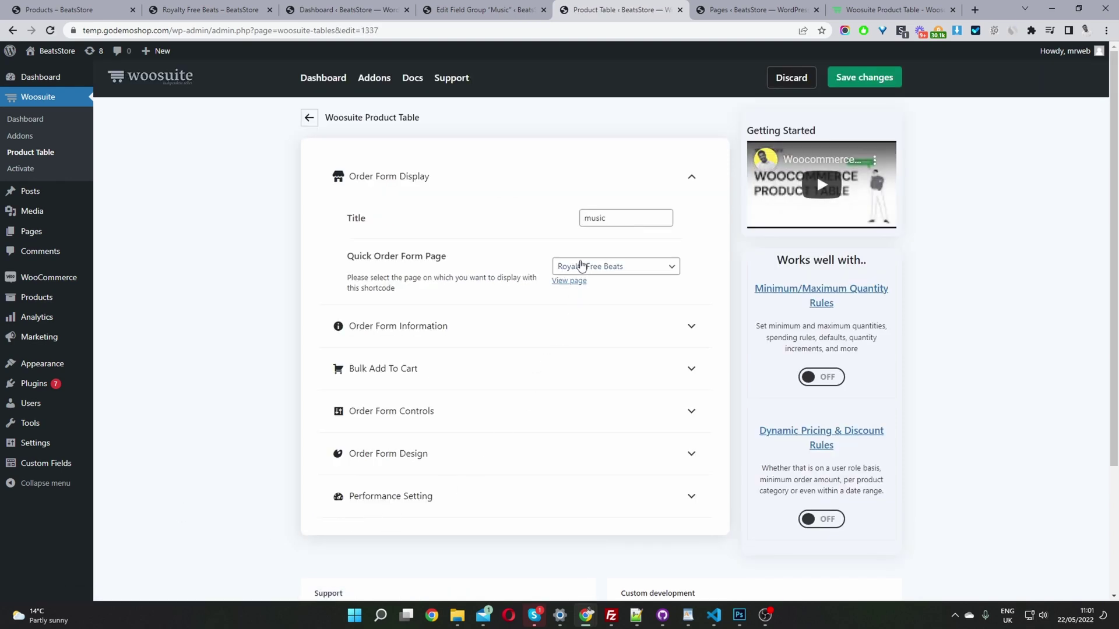
# Rename the product table as Music Display and keep Royalty Free Beats as its quick order form page
pyautogui.moveTo(612, 218); pyautogui.dragTo(579, 213)
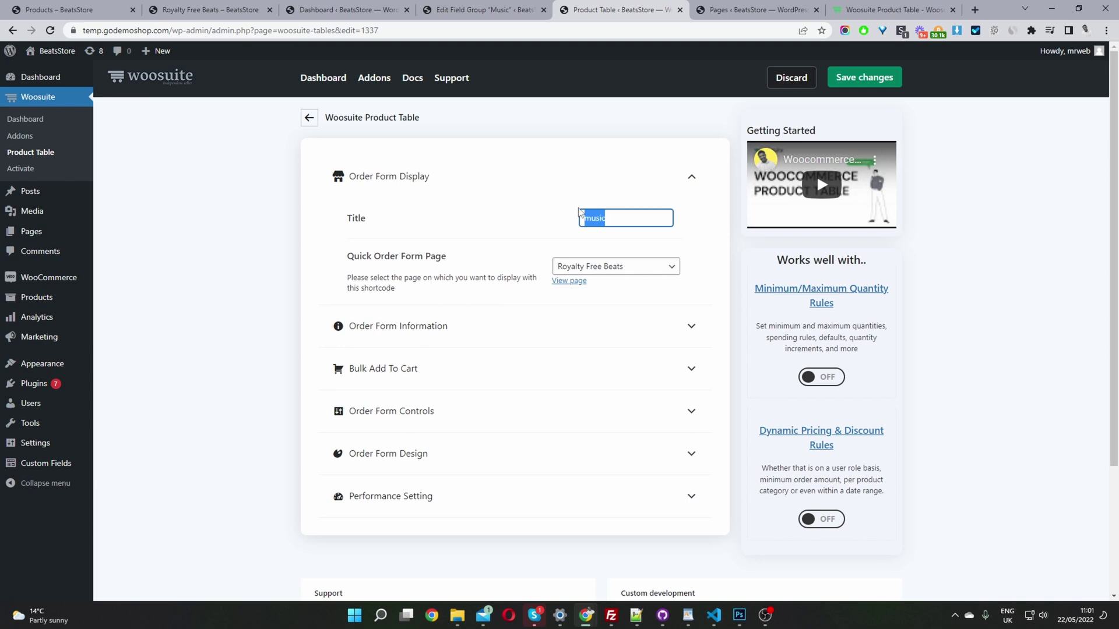
pyautogui.click(620, 218)
pyautogui.write('D')
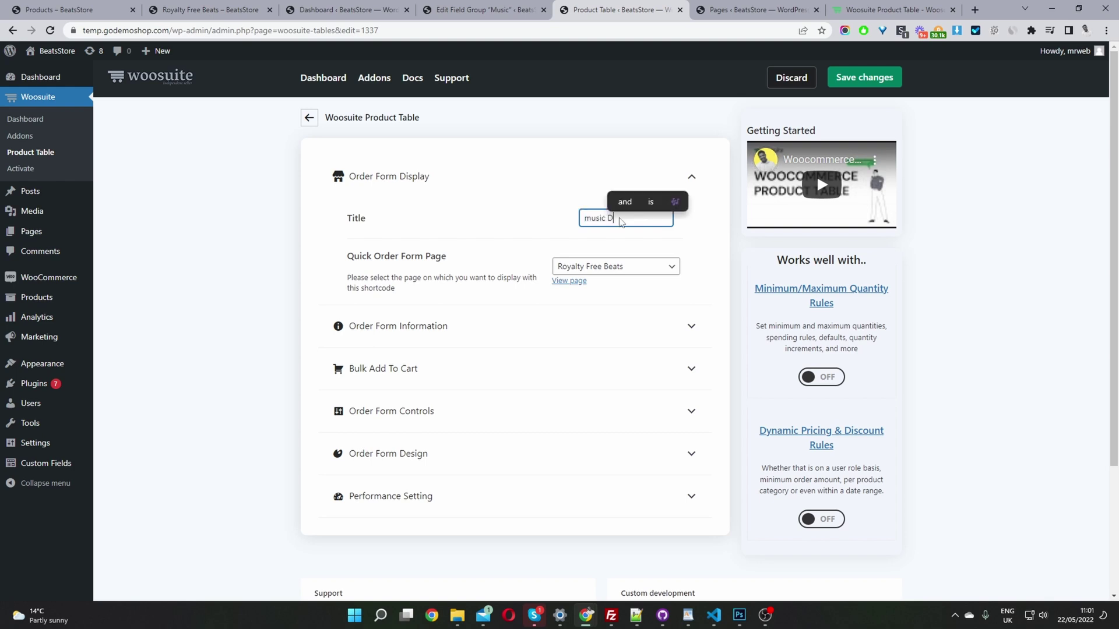
pyautogui.write('isplay')
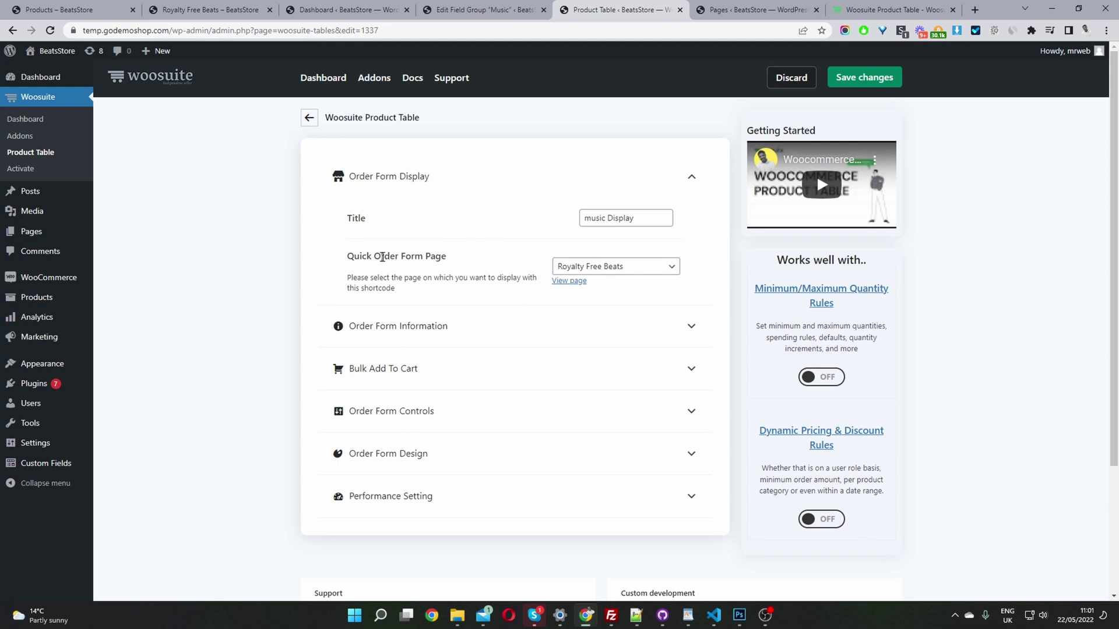
pyautogui.press('Home')
pyautogui.press('Delete')
pyautogui.write('M')
pyautogui.click(590, 267)
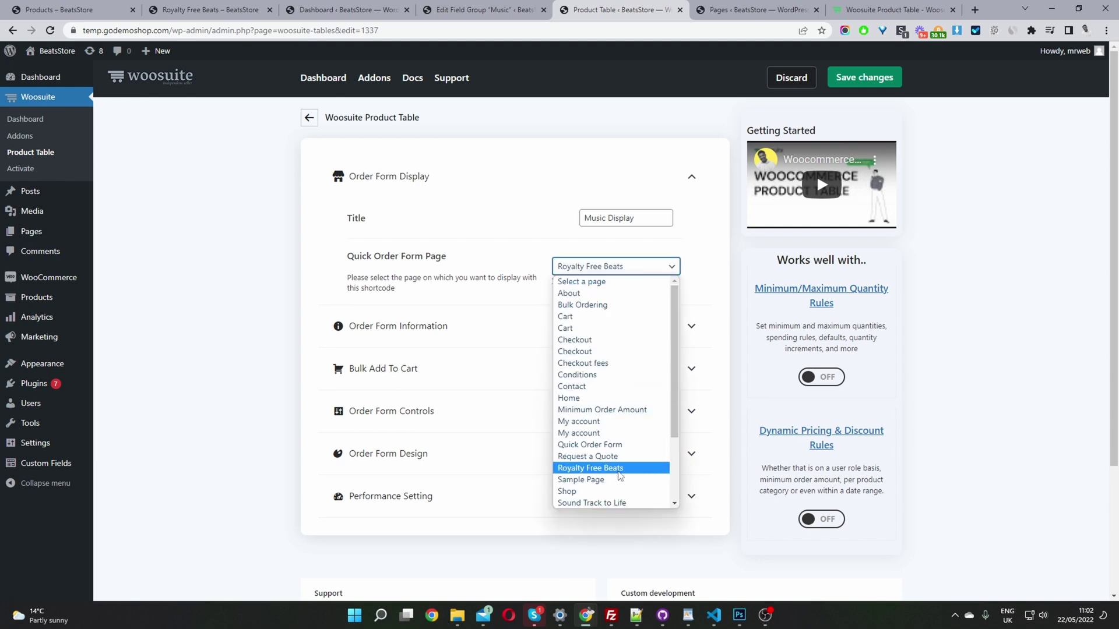
pyautogui.click(437, 317)
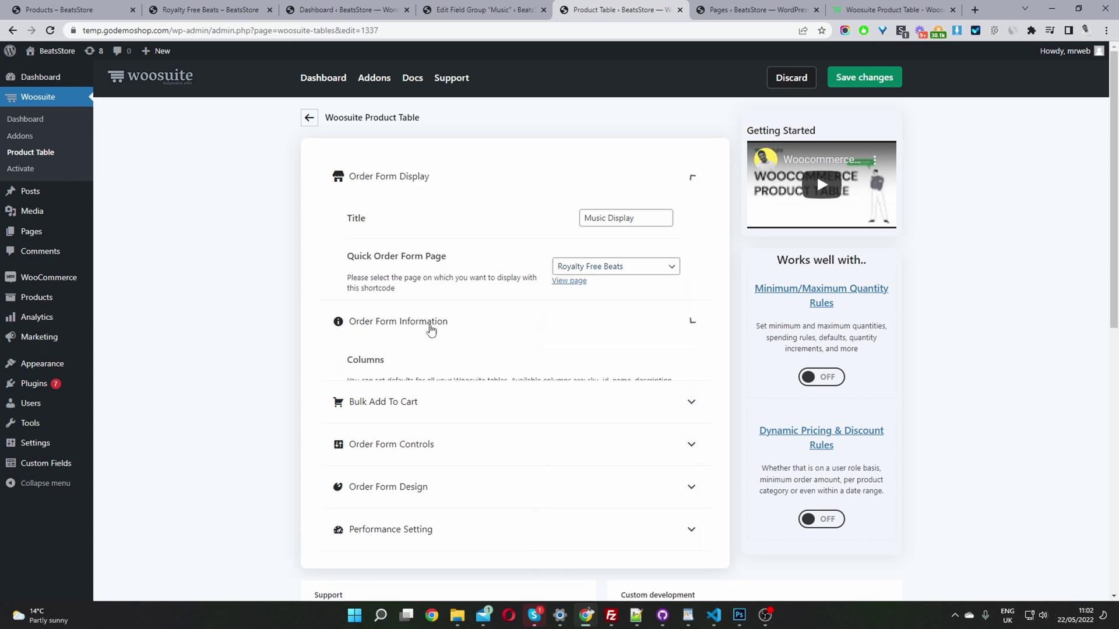
# Show the Order Form Information columns and compare the selected ones with the table on the Royalty Free Beats page
pyautogui.click(432, 325)
pyautogui.scroll(-2, 618, 383)
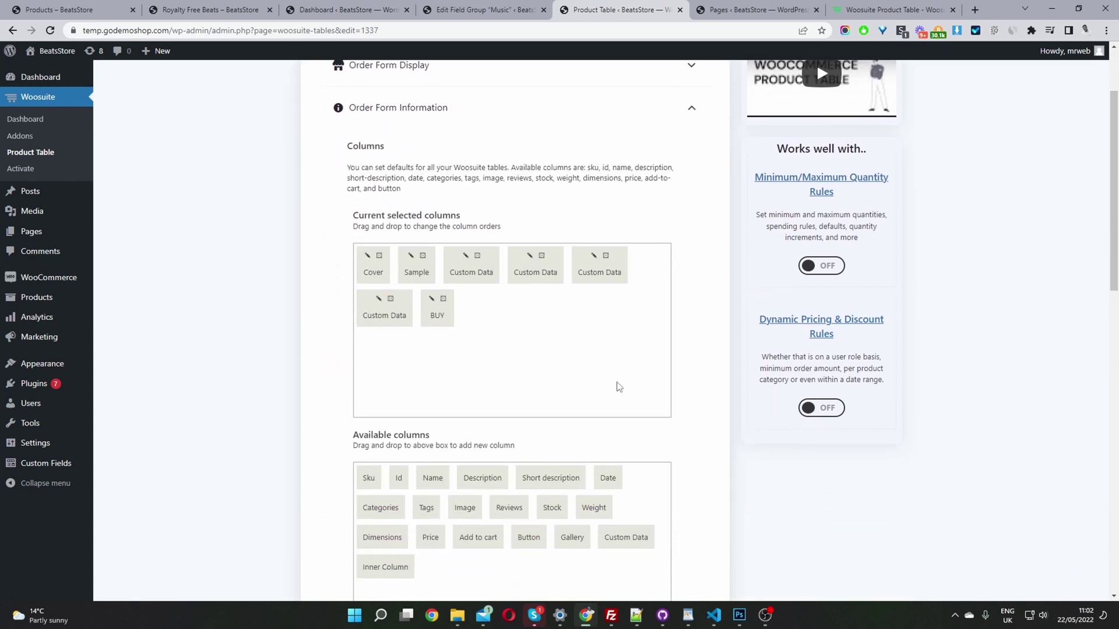
pyautogui.click(208, 9)
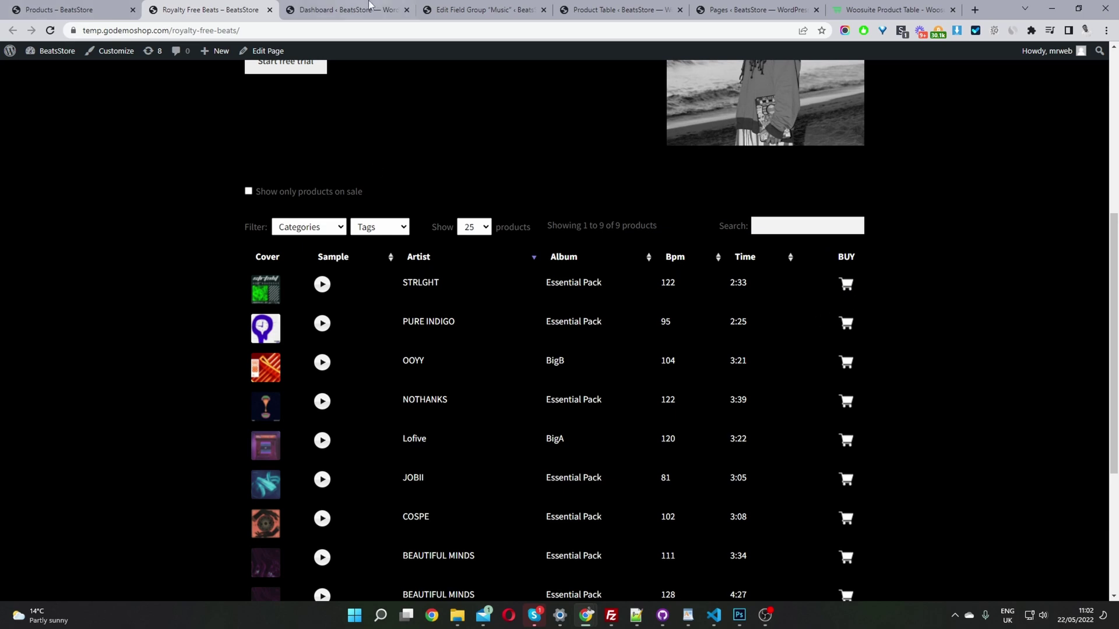
pyautogui.click(604, 13)
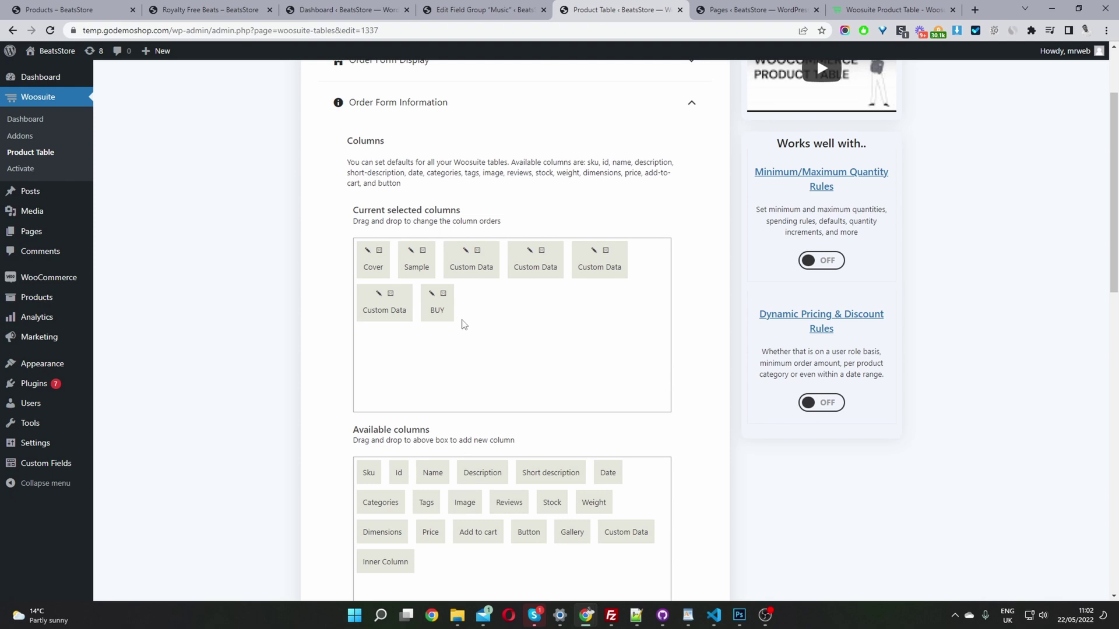
# Insert a Price column before BUY, removing the Name and Short description columns added as a trial
pyautogui.scroll(-1, 460, 331)
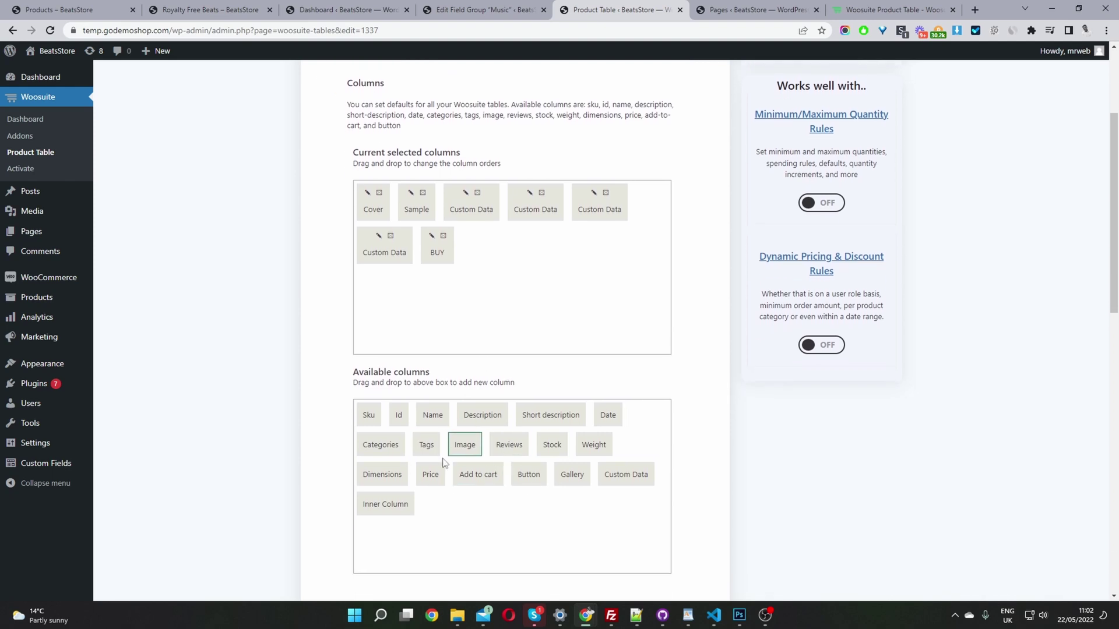
pyautogui.moveTo(431, 416); pyautogui.dragTo(532, 271)
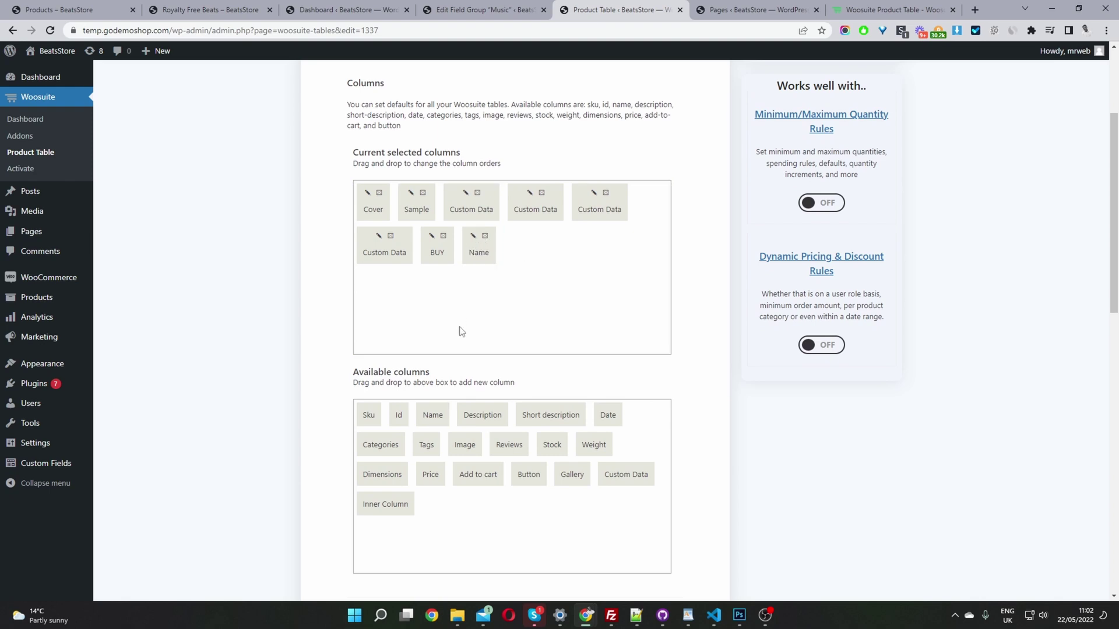
pyautogui.moveTo(544, 412); pyautogui.dragTo(556, 263)
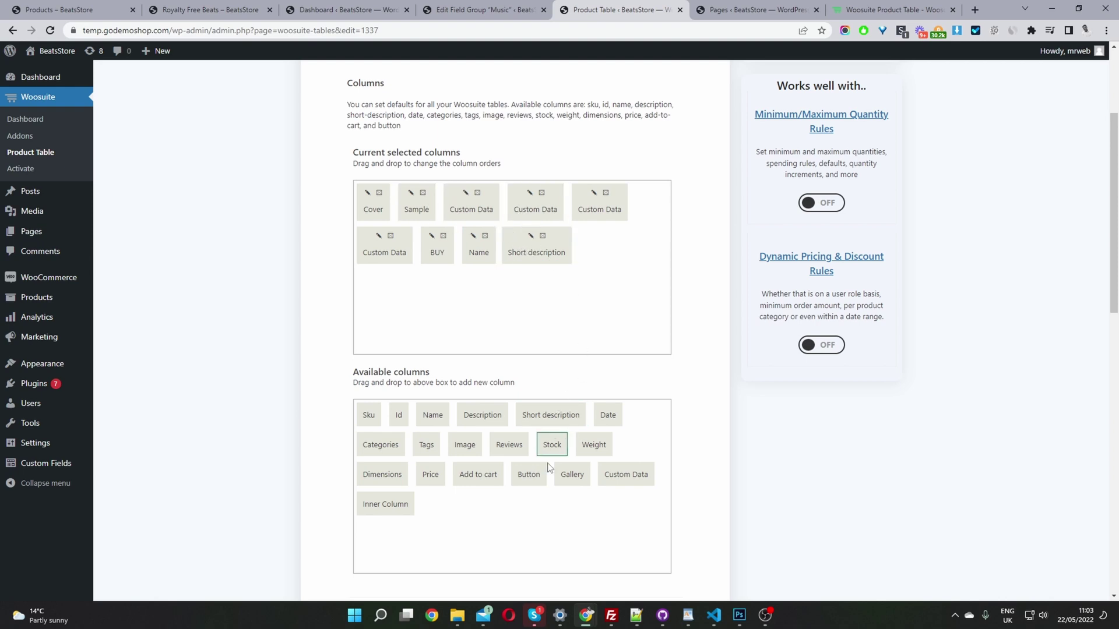
pyautogui.moveTo(430, 474); pyautogui.dragTo(434, 254)
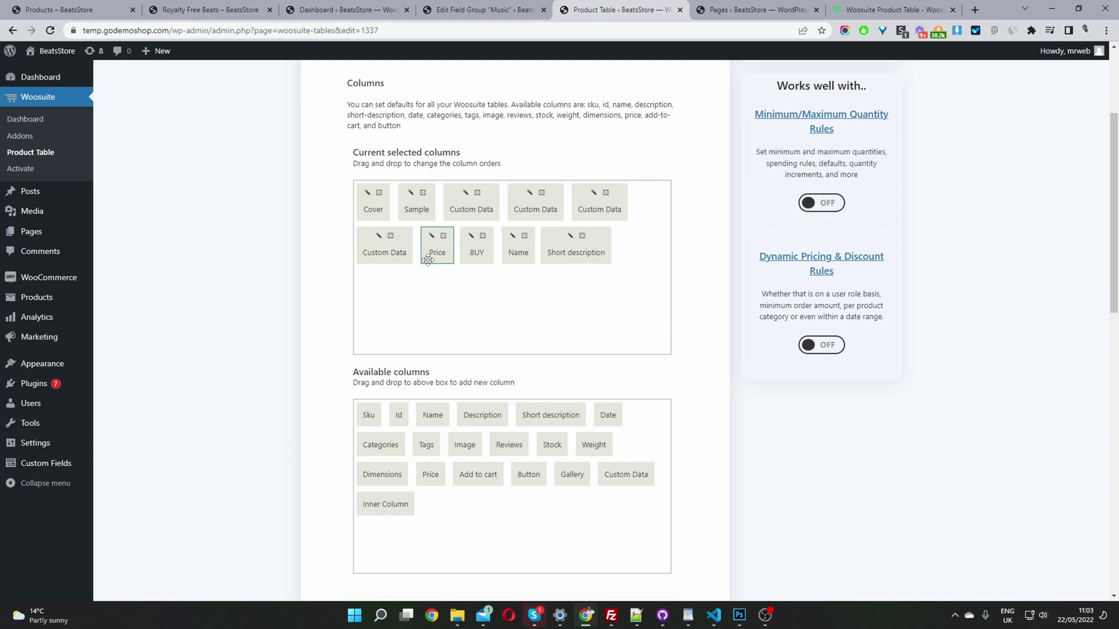
pyautogui.click(582, 236)
pyautogui.click(525, 236)
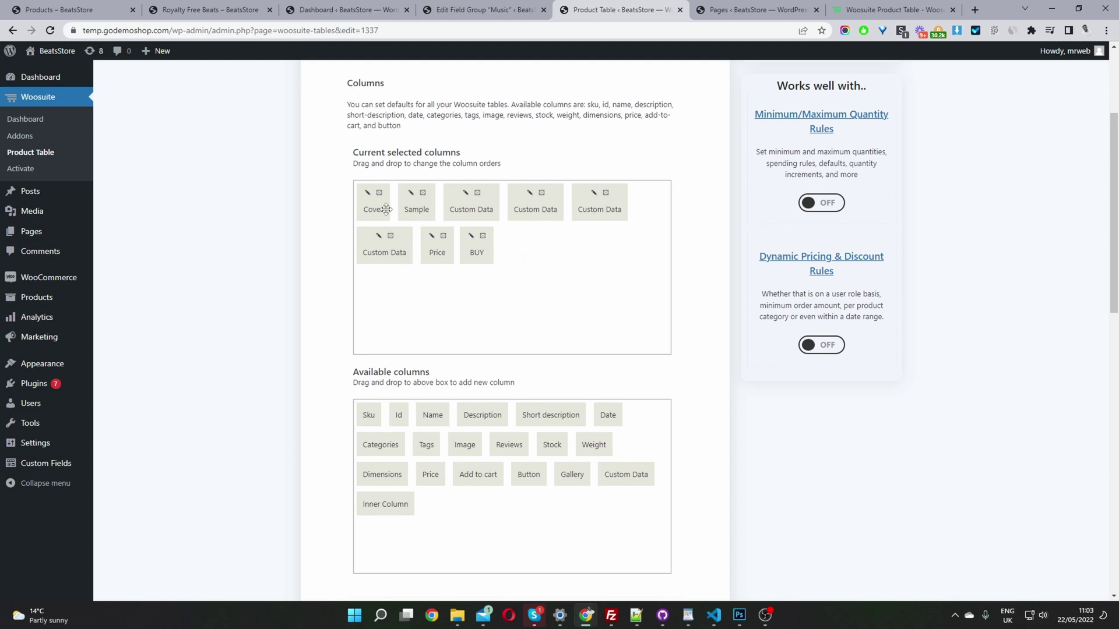
# Examine the label, width and class settings of the Cover and Sample columns without changing them
pyautogui.click(367, 198)
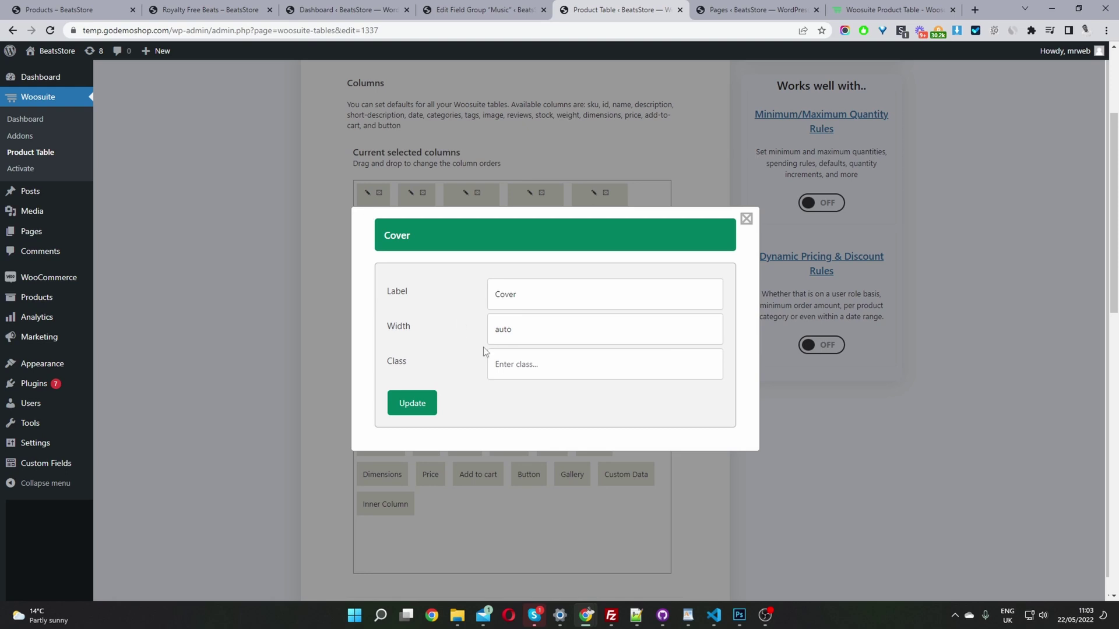
pyautogui.moveTo(532, 290); pyautogui.dragTo(483, 303)
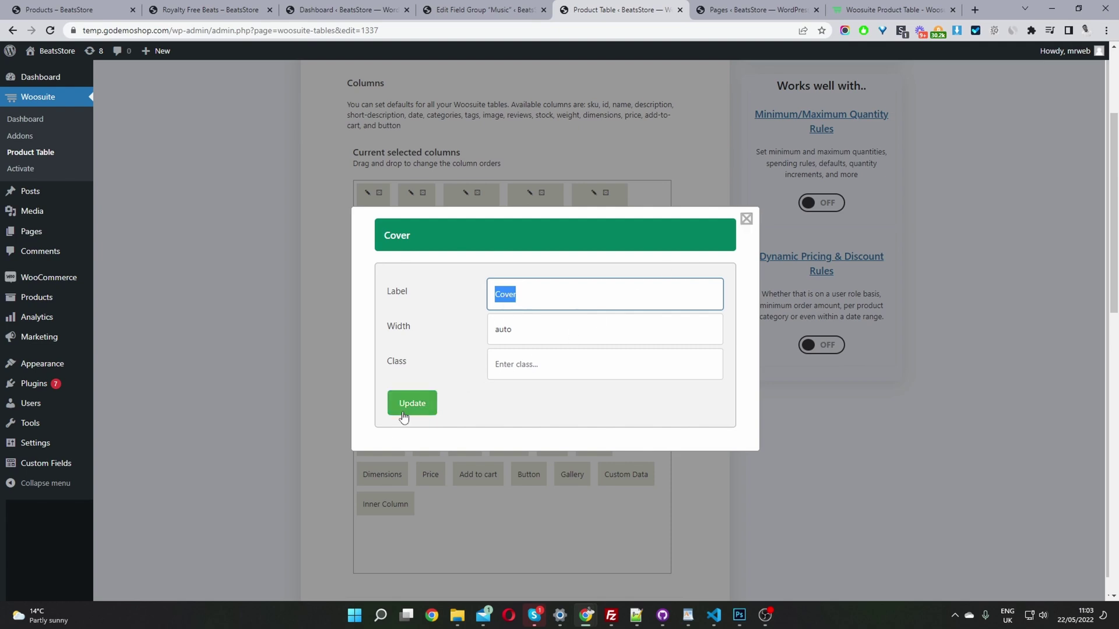
pyautogui.click(746, 221)
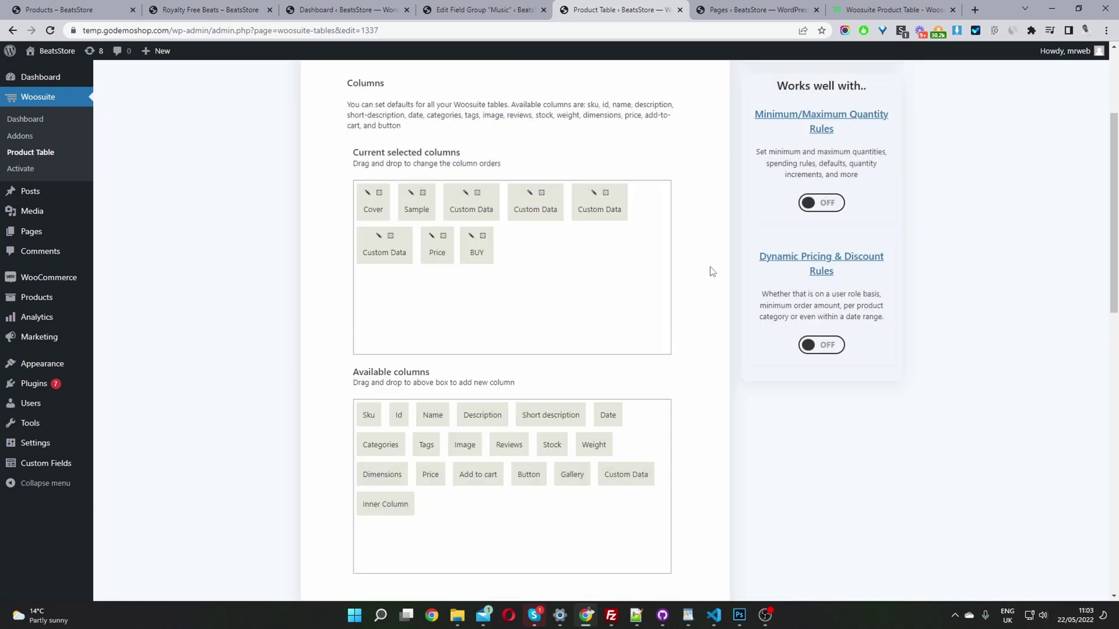
pyautogui.click(411, 193)
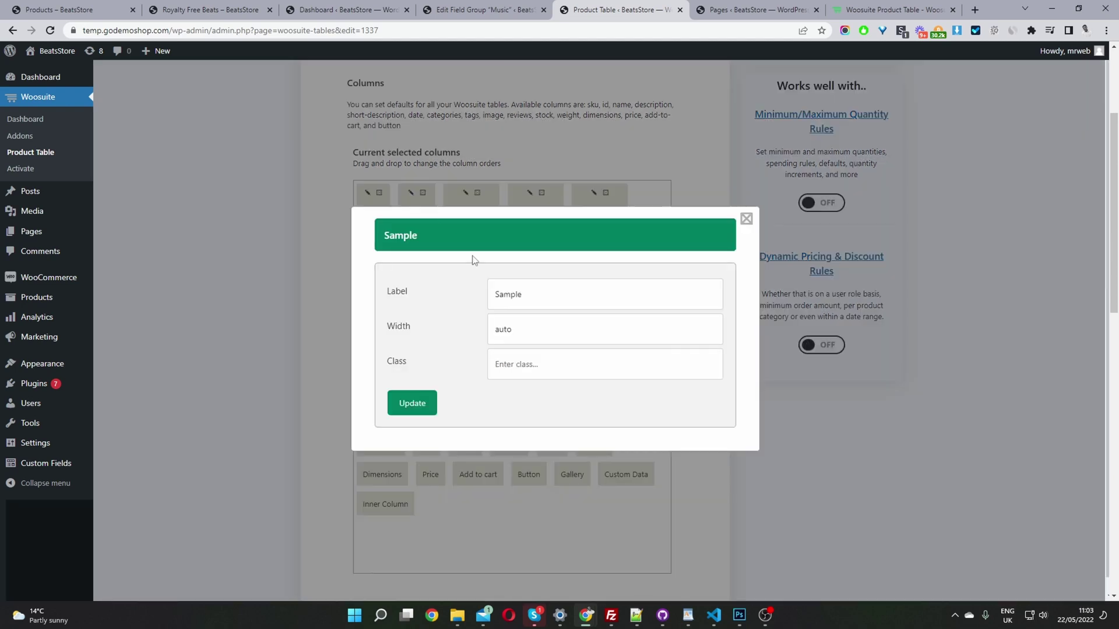
pyautogui.moveTo(527, 303); pyautogui.dragTo(478, 296)
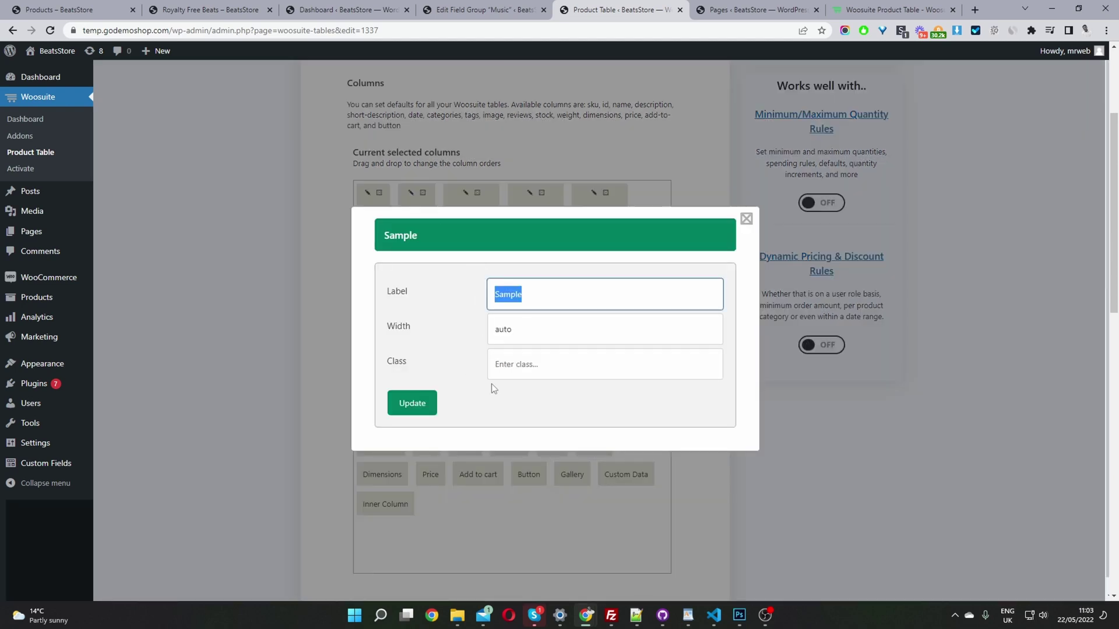
pyautogui.click(804, 426)
# Add a Custom Data column after BUY and choose Post Meta as its data source
pyautogui.click(529, 192)
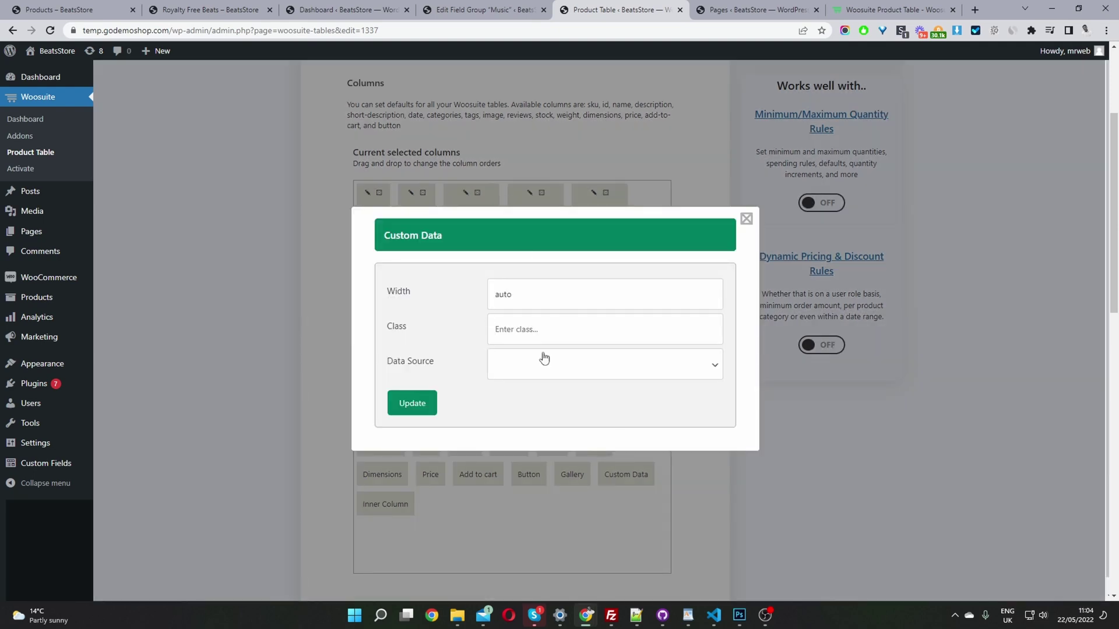
pyautogui.click(527, 371)
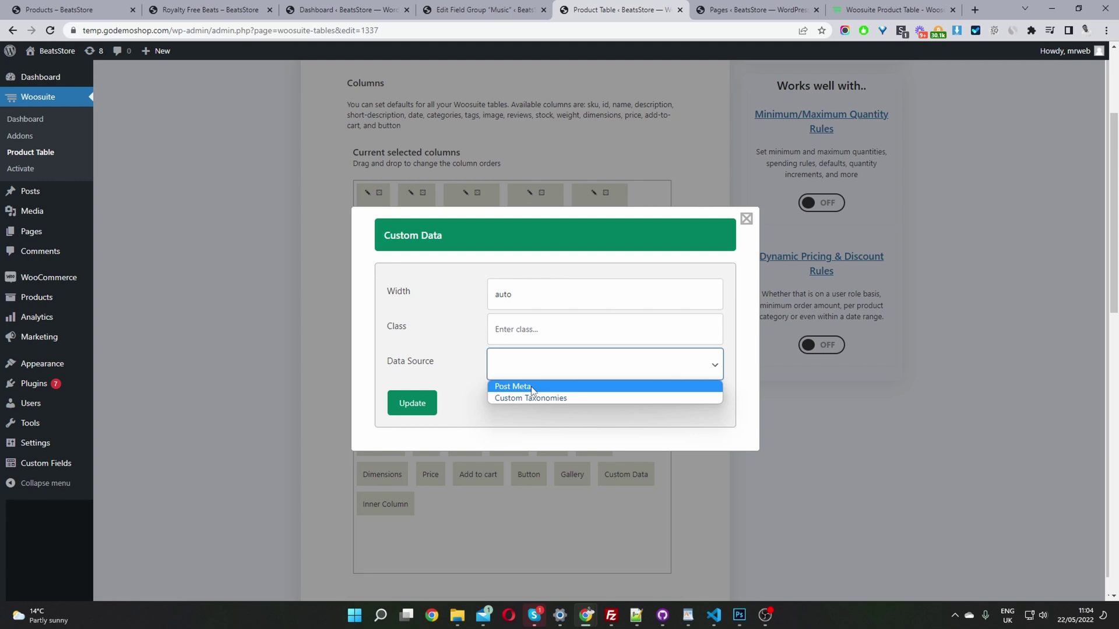
pyautogui.click(532, 387)
# Open the Music field group of Advanced Custom Fields in a new browser tab to look up the field names
pyautogui.moveTo(39, 466)
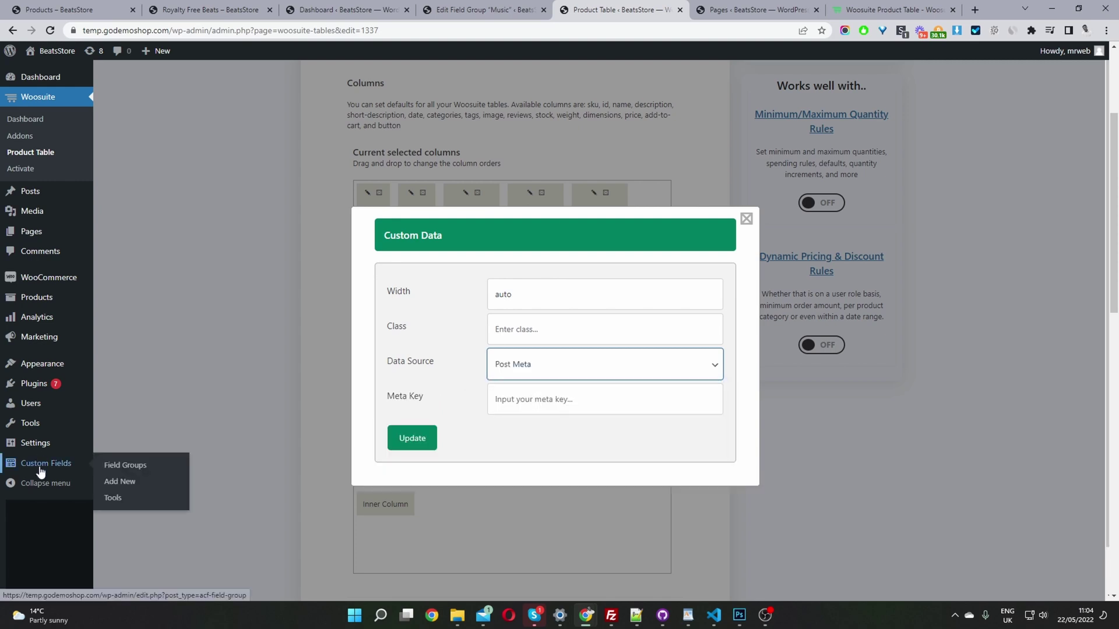
pyautogui.middleClick(101, 471)
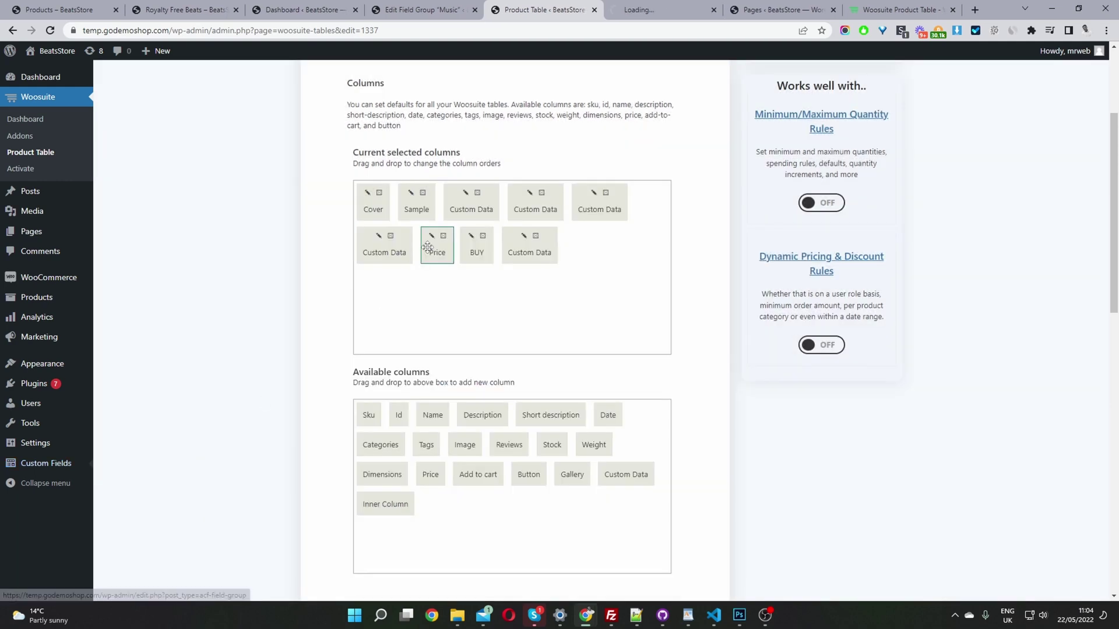
pyautogui.hotkey('ctrl', 'Tab')
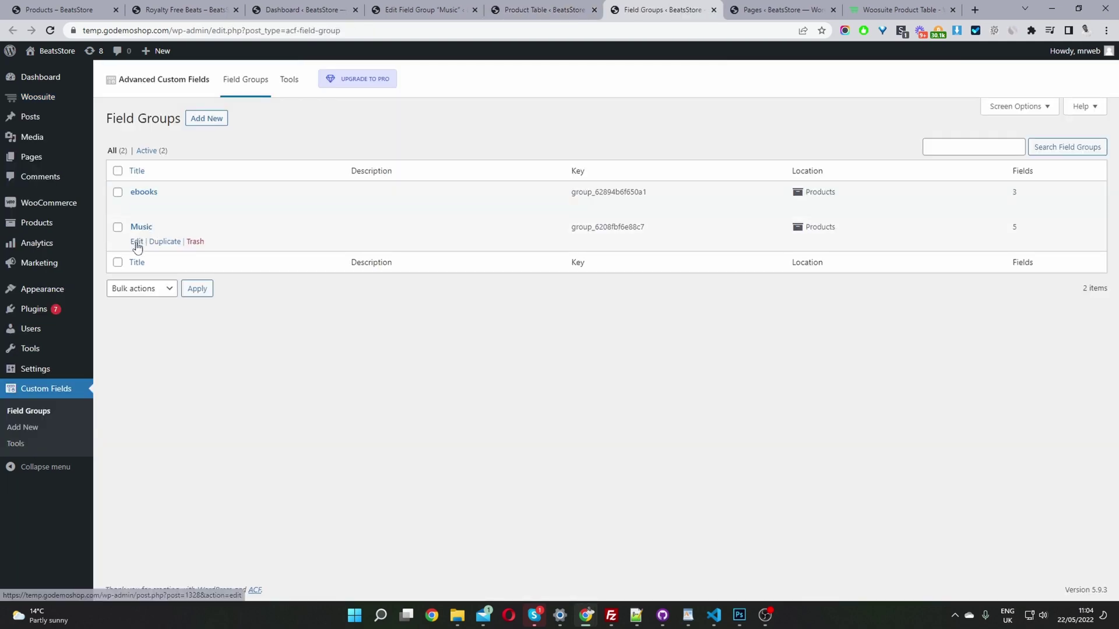
pyautogui.click(137, 242)
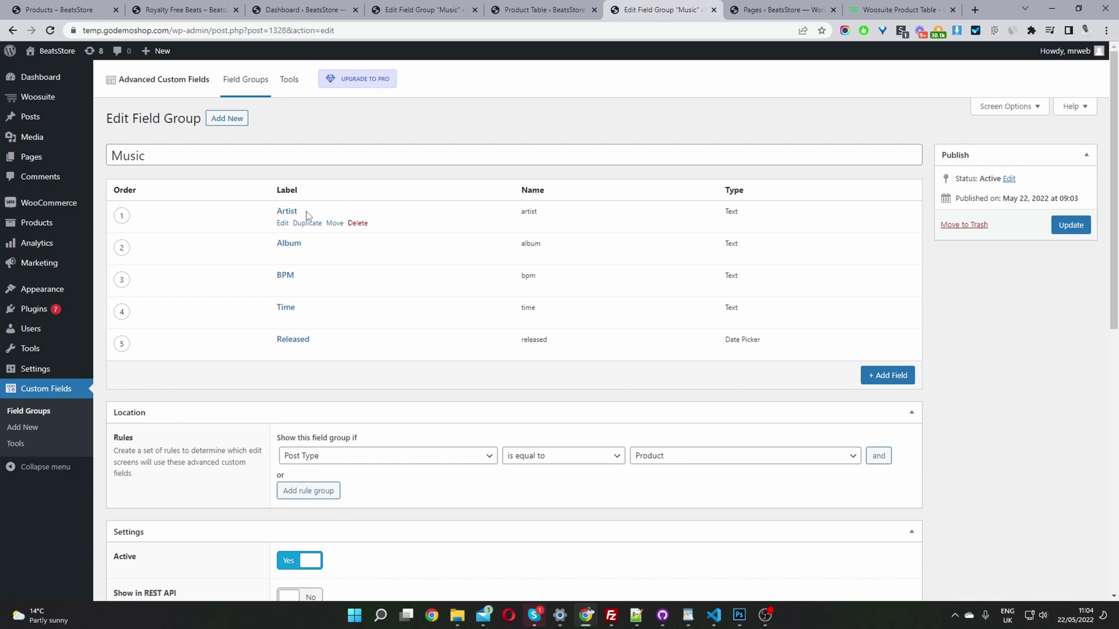
# Look up the names of the Artist and Released fields in the Music field group and return to the product table
pyautogui.moveTo(550, 214); pyautogui.dragTo(521, 216)
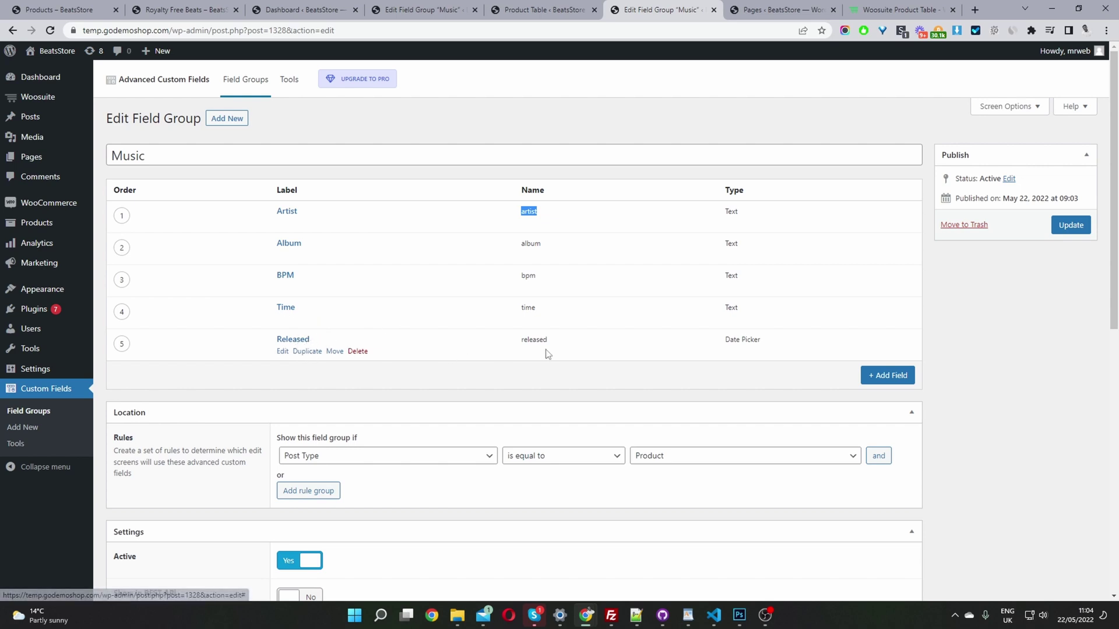
pyautogui.moveTo(556, 343); pyautogui.dragTo(521, 343)
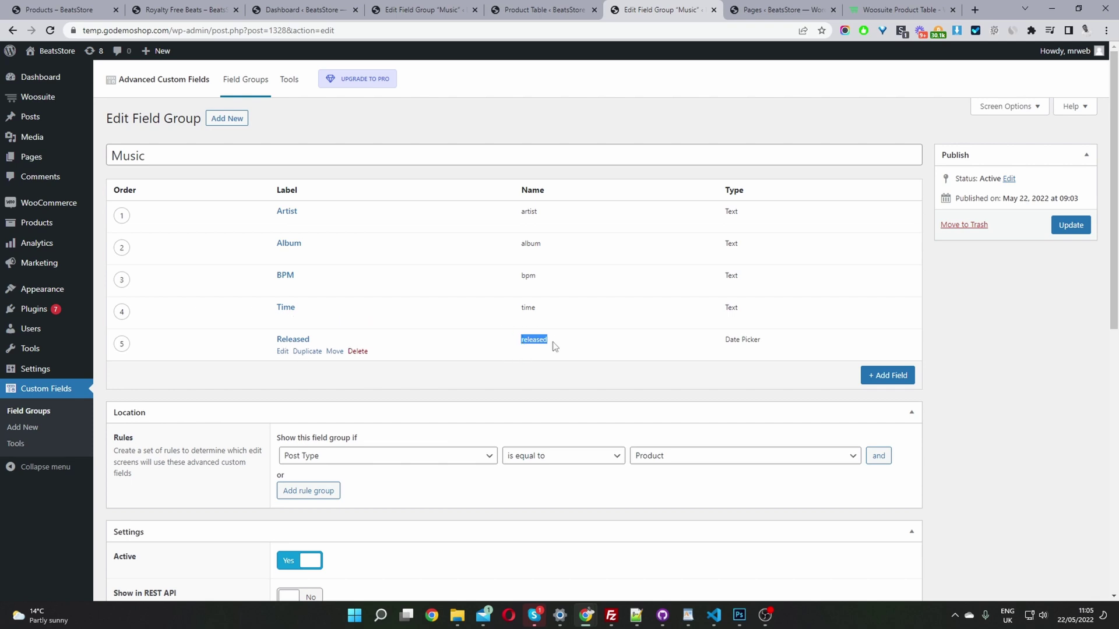
pyautogui.click(522, 9)
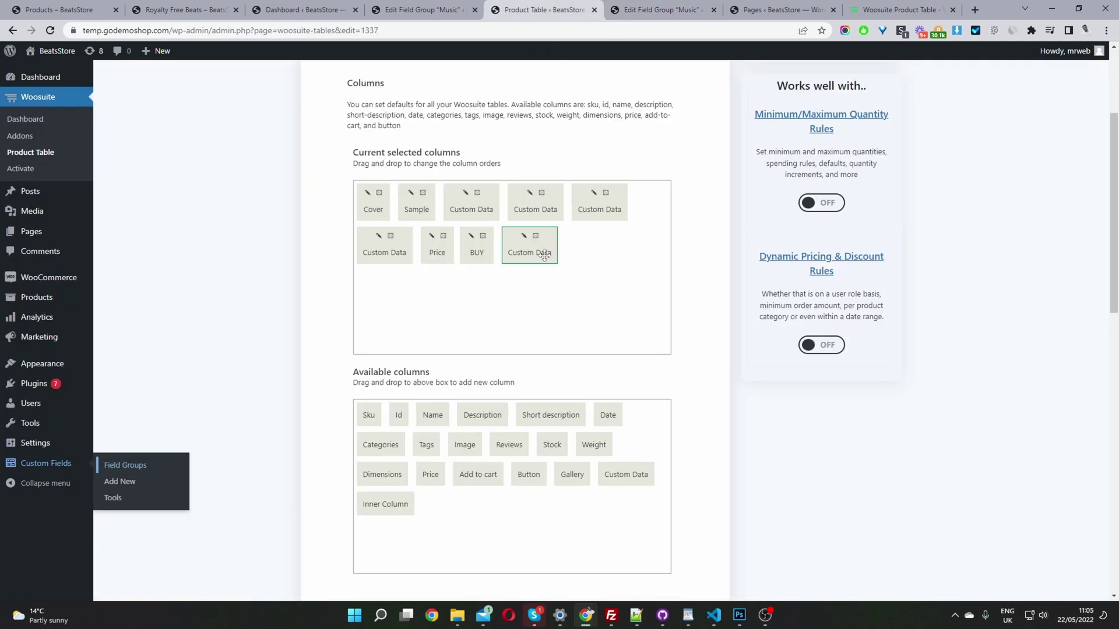
# Configure the Custom Data column after BUY with Post Meta as data source and released as meta key, and update it
pyautogui.click(525, 236)
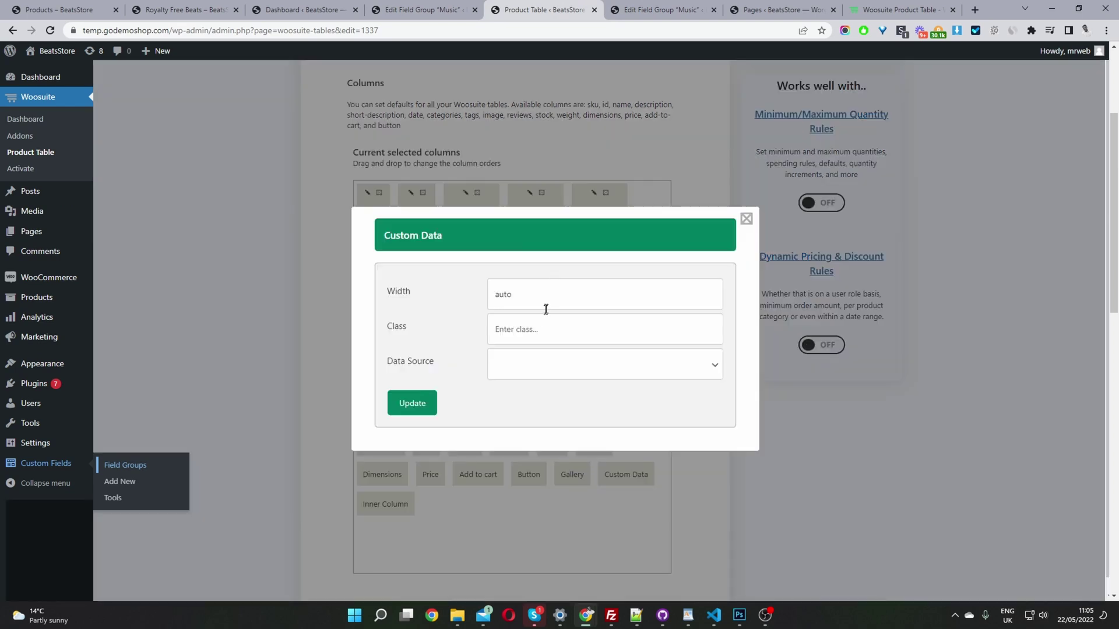
pyautogui.click(531, 366)
pyautogui.click(531, 387)
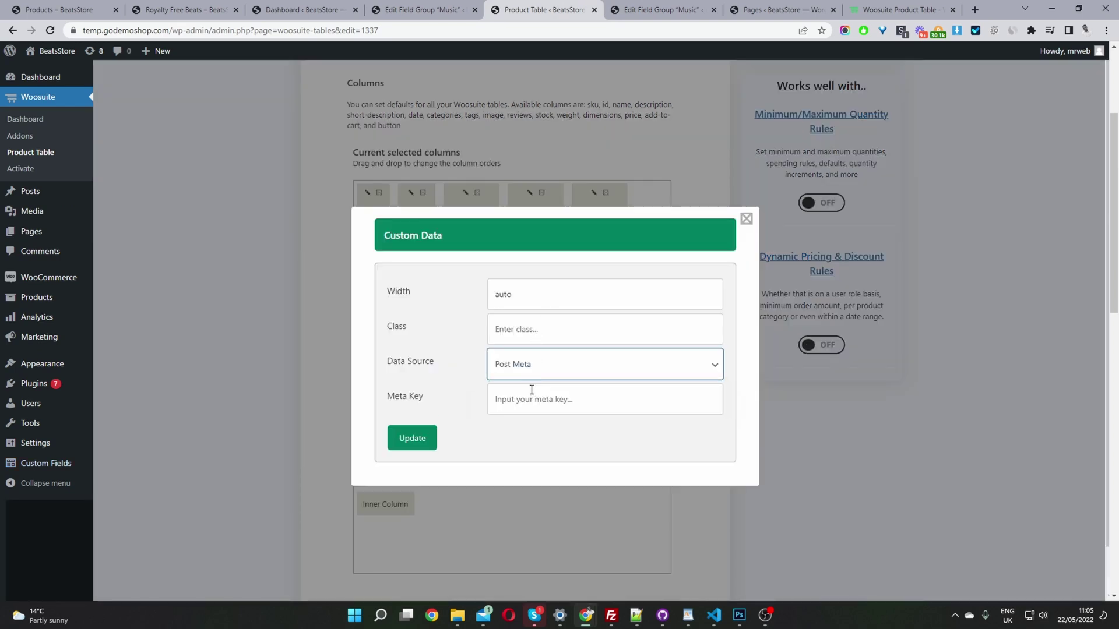
pyautogui.click(532, 400)
pyautogui.press('Down')
pyautogui.press('Down')
pyautogui.press('Down')
pyautogui.press('Down')
pyautogui.press('Return')
pyautogui.click(416, 446)
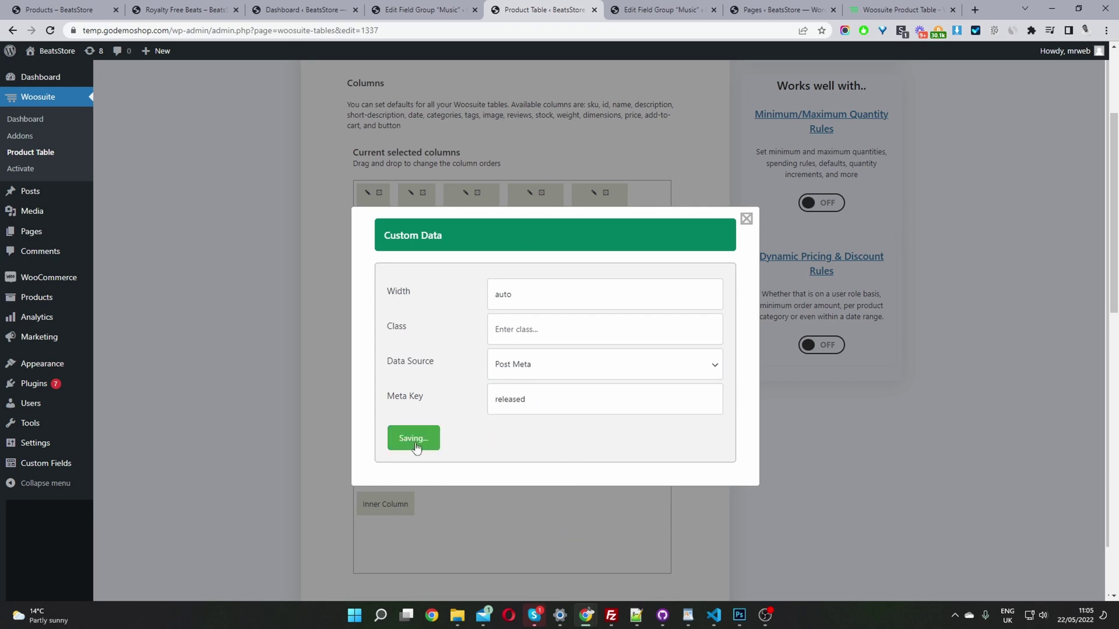
pyautogui.click(791, 448)
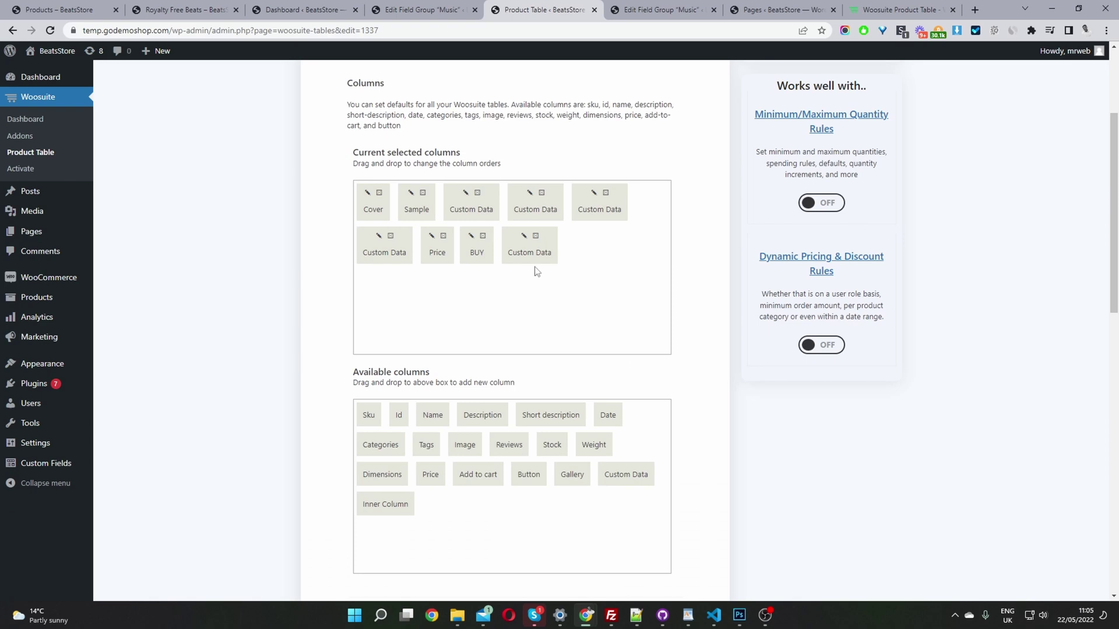
# Move the released Custom Data column before Price and save the product table, checking the Royalty Free Beats page
pyautogui.moveTo(527, 252); pyautogui.dragTo(429, 252)
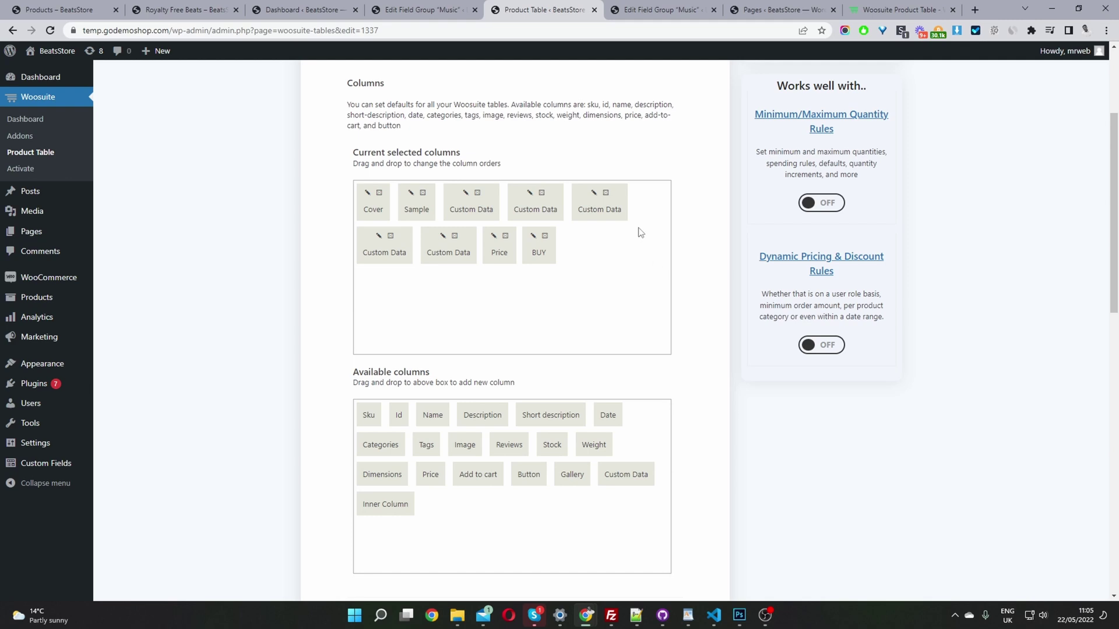
pyautogui.scroll(3, 646, 233)
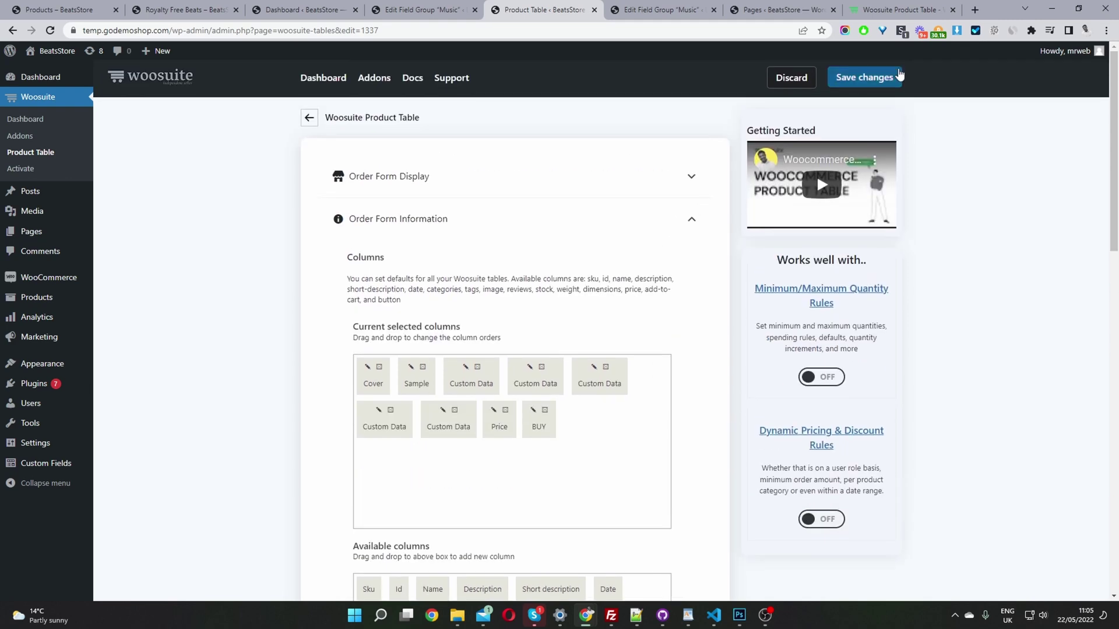
pyautogui.click(864, 77)
pyautogui.hotkey('ctrl', '2')
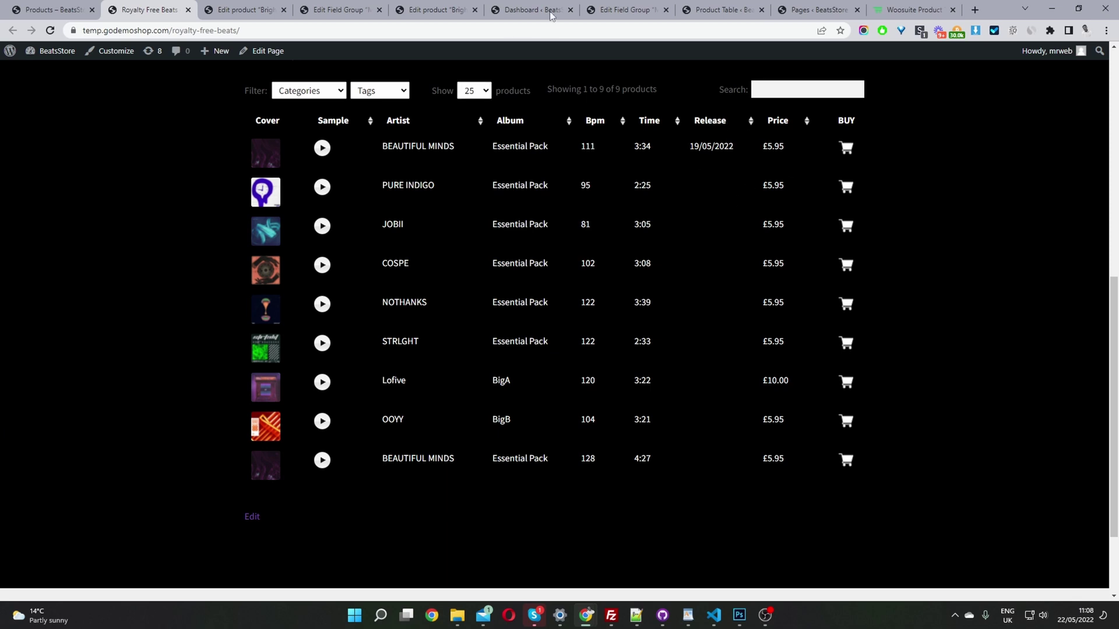
# Examine the image size, lightbox, shortcode and 'Add to Cart' icon settings under Order Form Information, comparing them with the Royalty Free Beats page
pyautogui.click(710, 12)
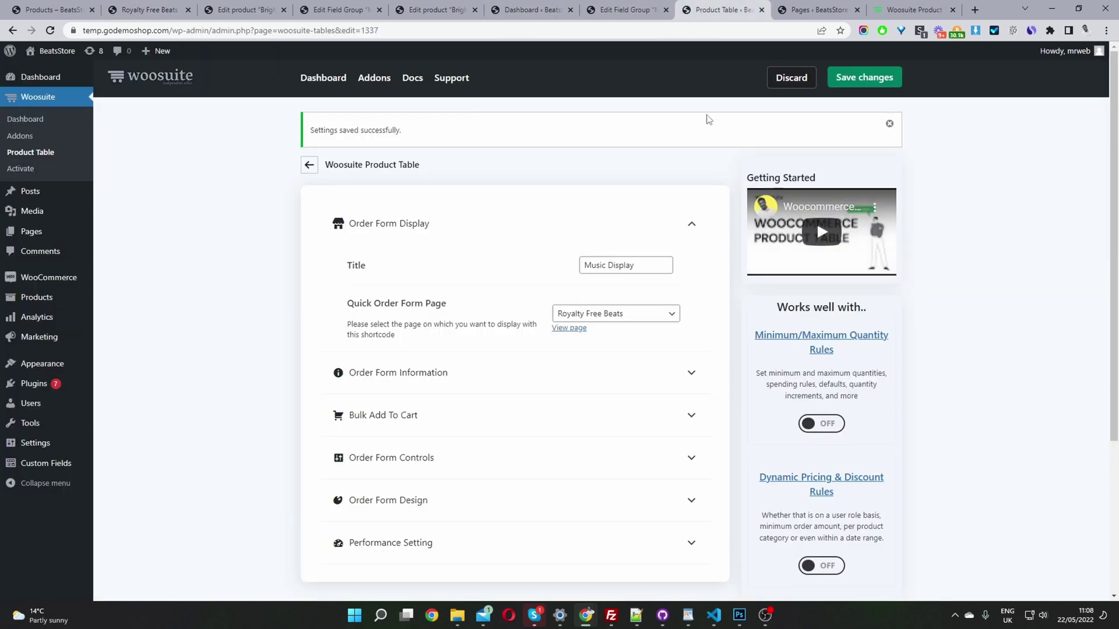
pyautogui.scroll(-3, 624, 167)
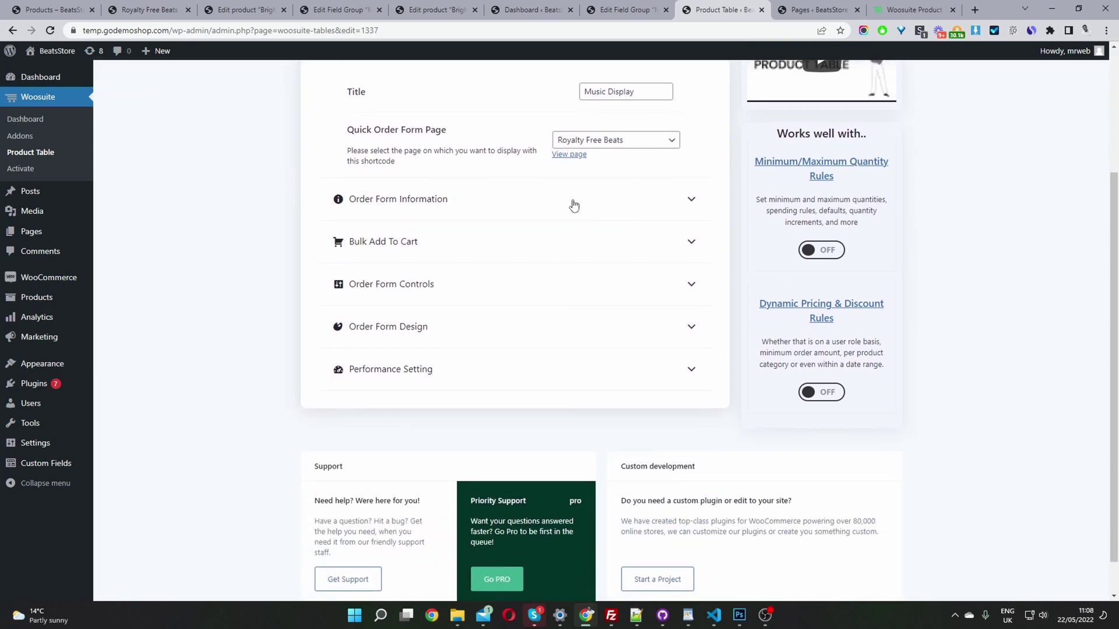
pyautogui.click(571, 204)
pyautogui.scroll(-7, 600, 255)
pyautogui.moveTo(630, 260); pyautogui.dragTo(580, 271)
pyautogui.scroll(-1, 576, 269)
pyautogui.moveTo(592, 208); pyautogui.dragTo(578, 211)
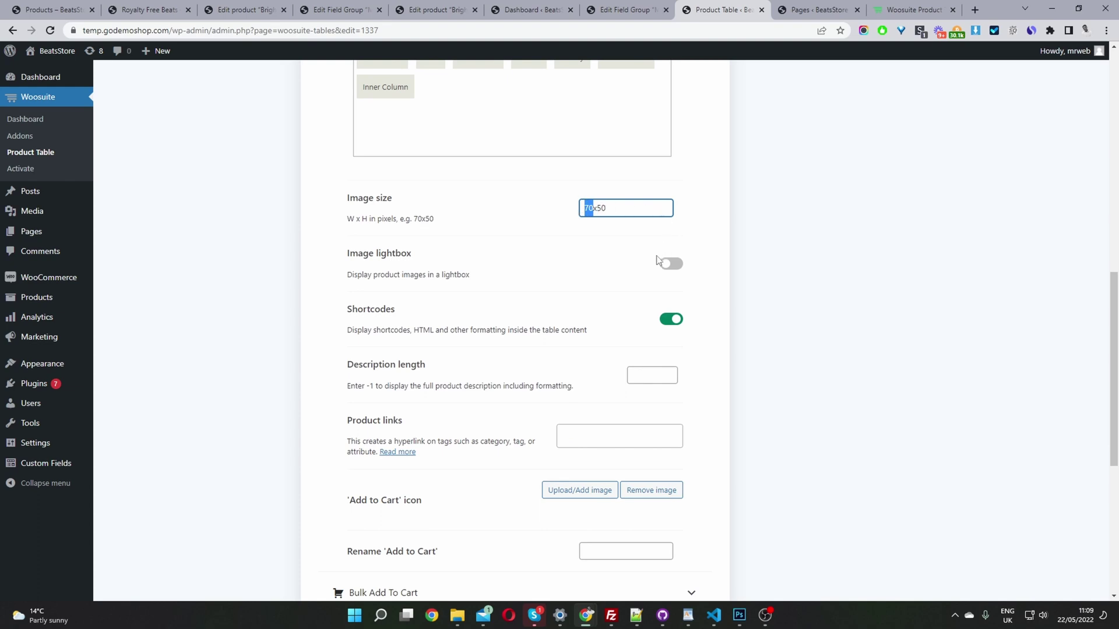
pyautogui.scroll(-1, 664, 258)
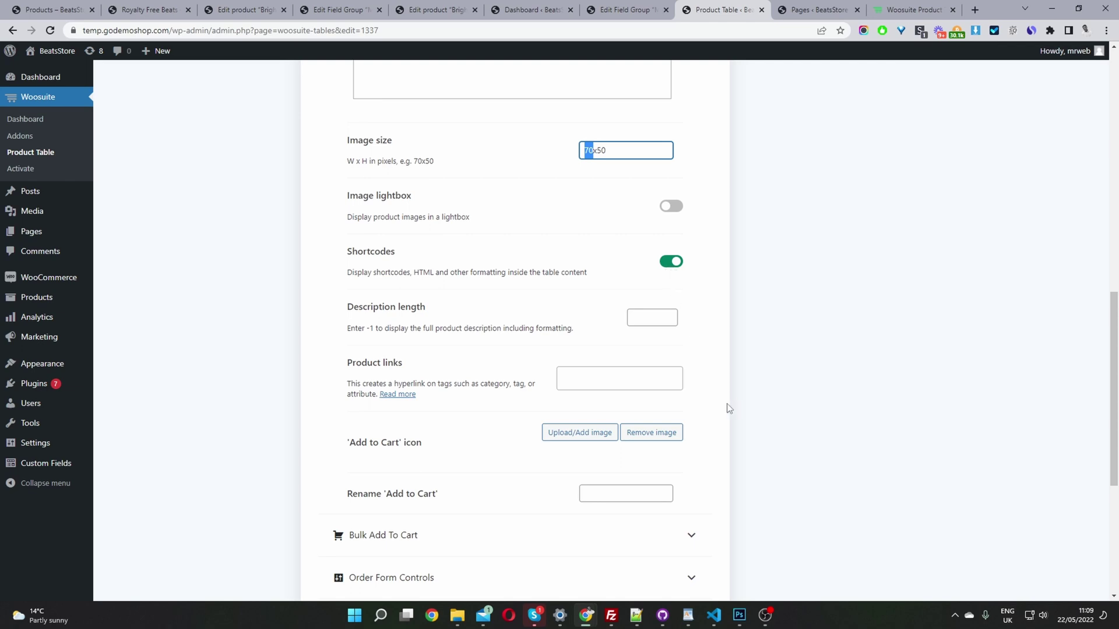
pyautogui.scroll(-2, 717, 408)
pyautogui.scroll(-2, 716, 407)
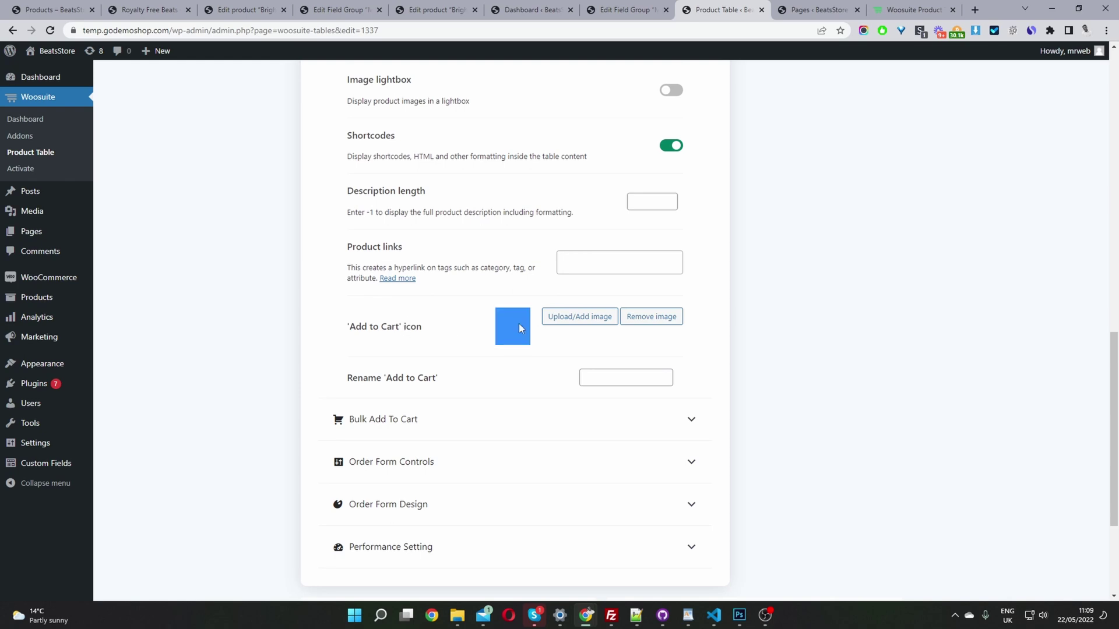
pyautogui.click(175, 10)
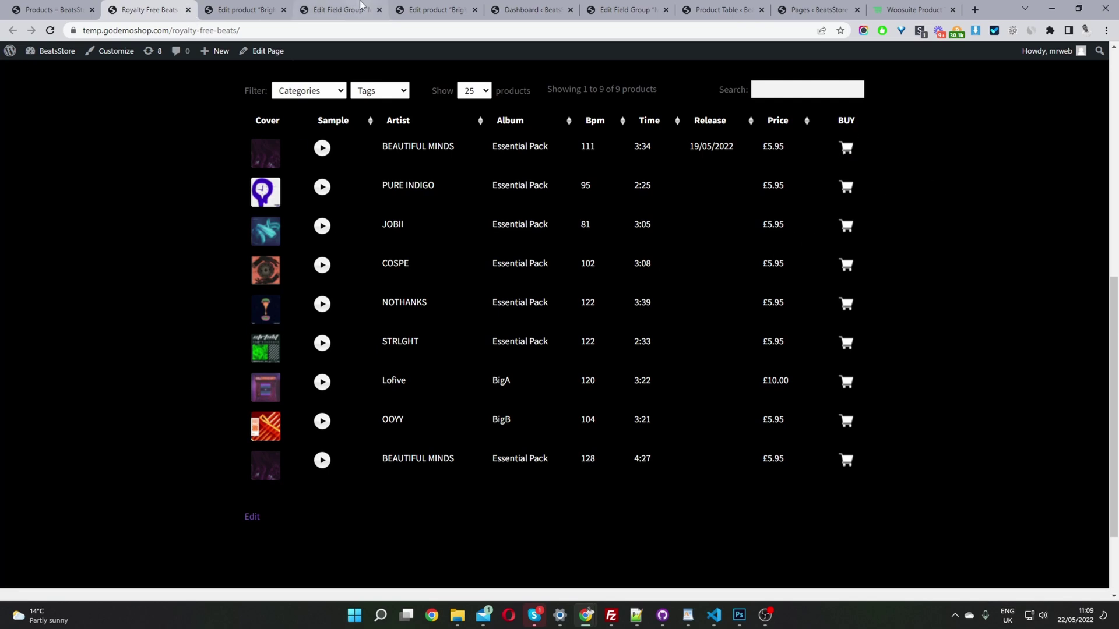
pyautogui.click(722, 10)
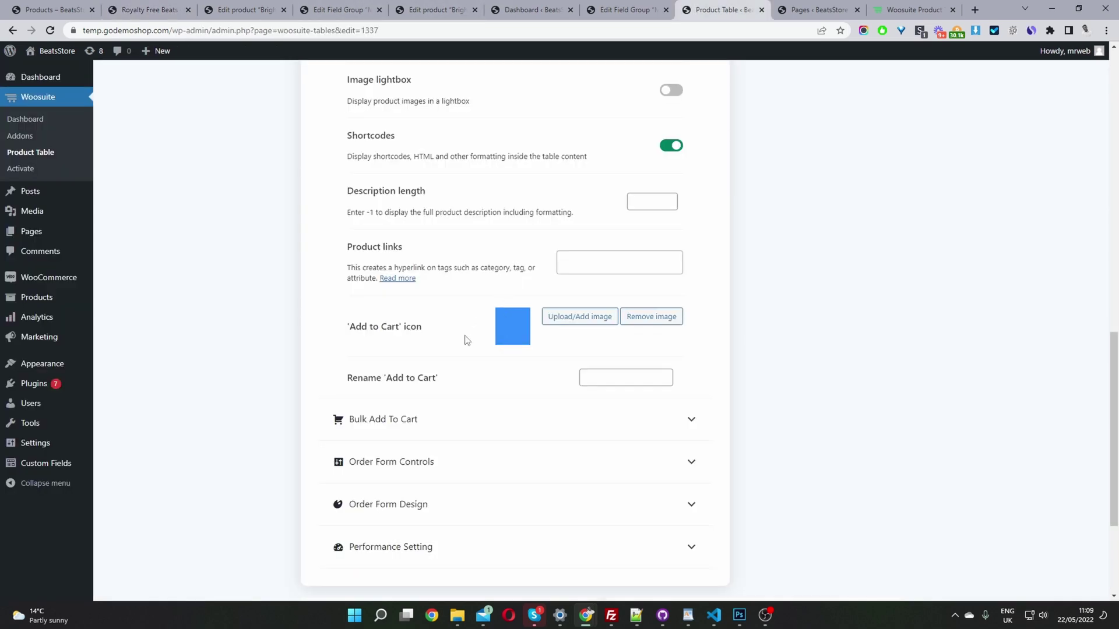
# Set the 'Add to Cart' icon to the white shopping cart image from the media library
pyautogui.click(575, 318)
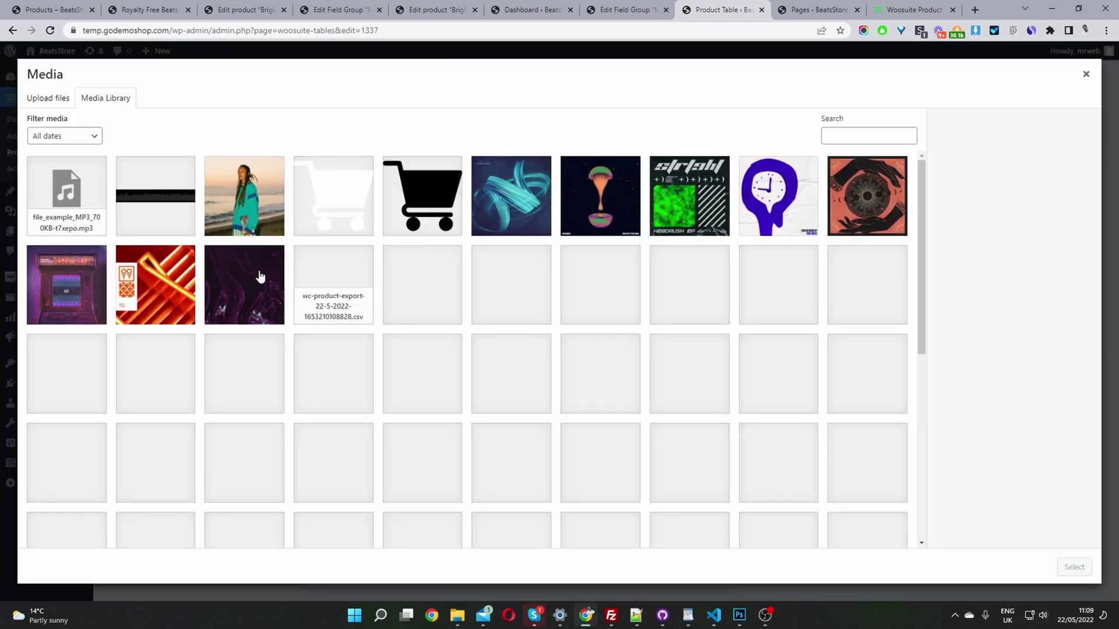
pyautogui.click(417, 215)
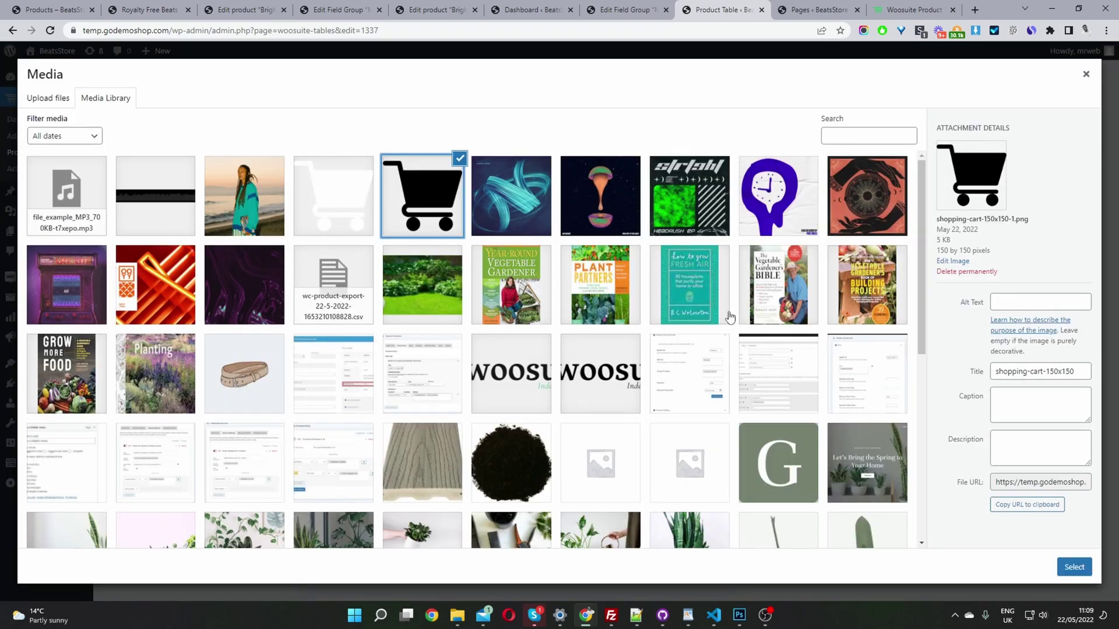
pyautogui.click(352, 205)
pyautogui.click(1087, 570)
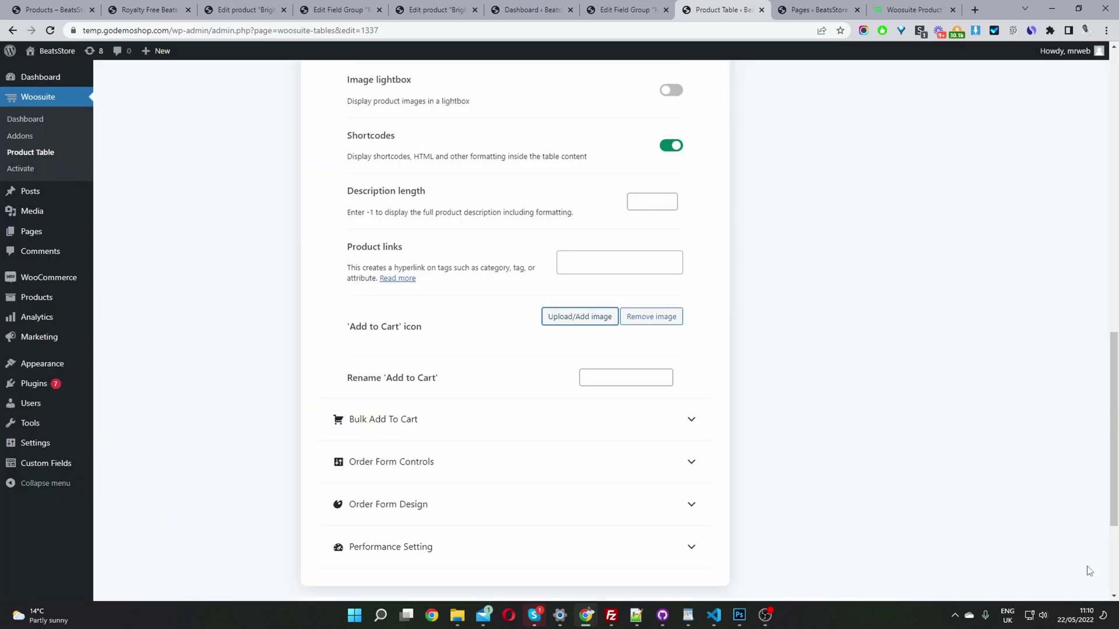
# Review the Rename 'Add to Cart' option and the Bulk Add To Cart settings, and open Order Form Controls
pyautogui.scroll(-3, 591, 382)
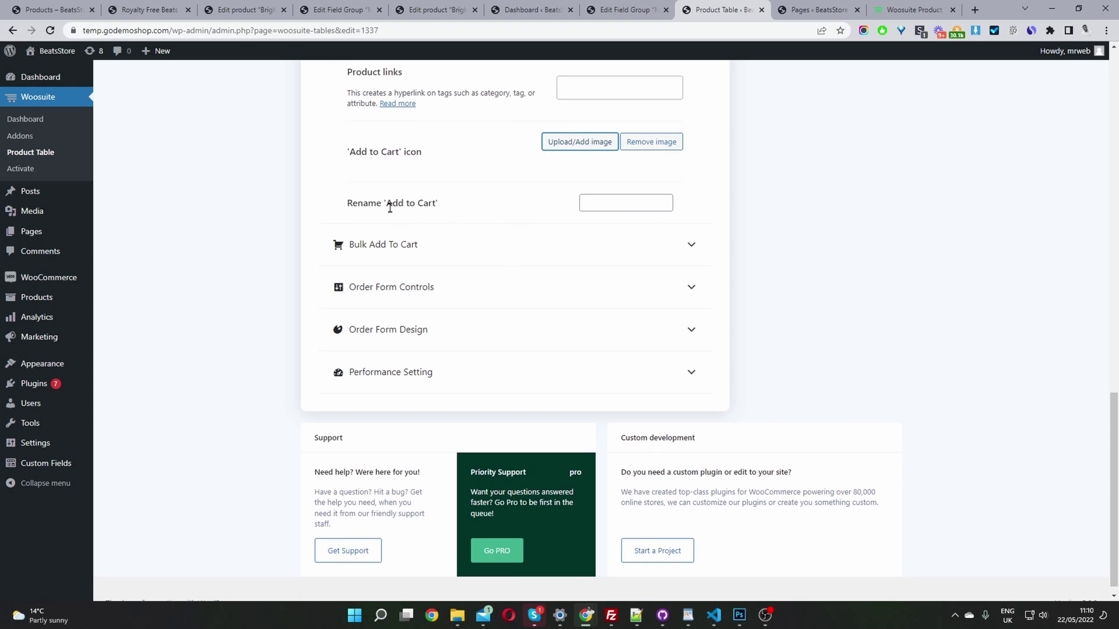
pyautogui.click(612, 204)
pyautogui.click(737, 197)
pyautogui.click(432, 247)
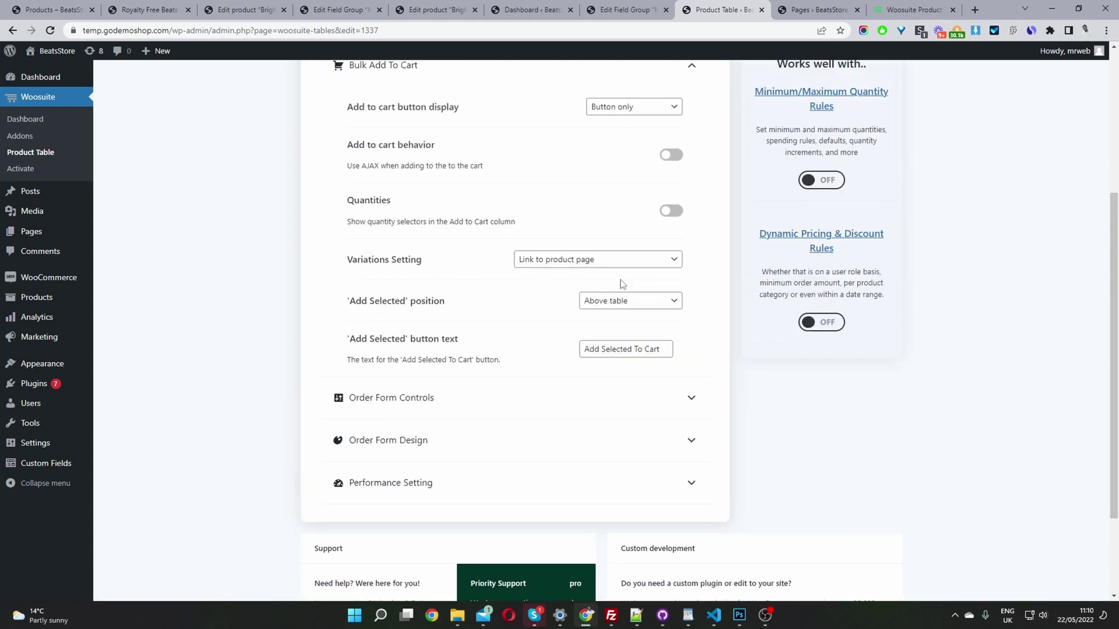
pyautogui.scroll(-1, 639, 289)
pyautogui.click(408, 352)
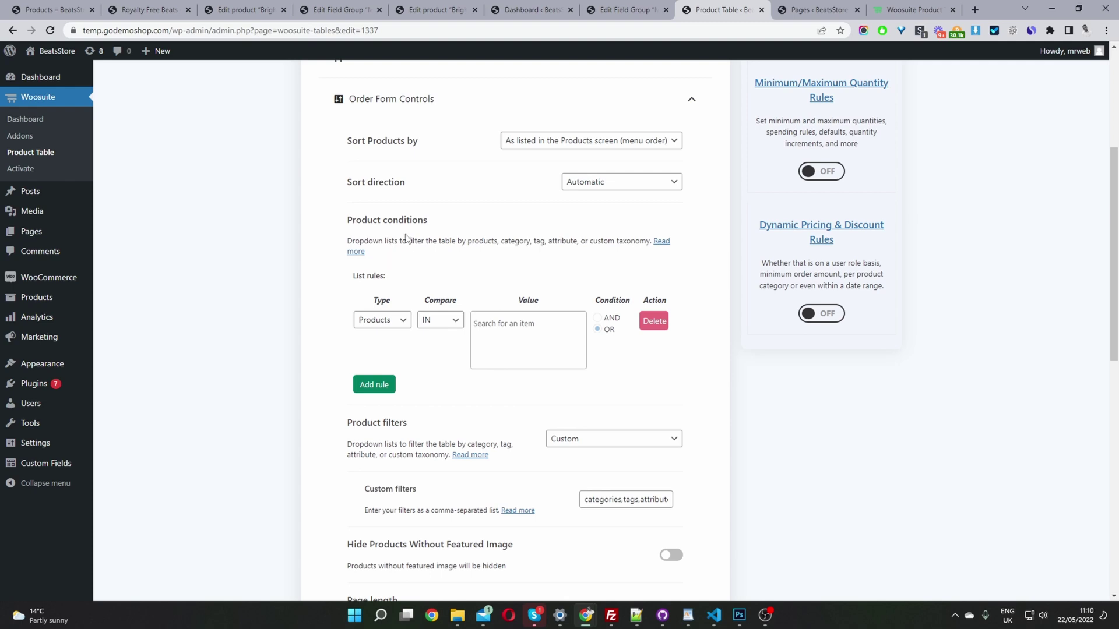
# Set the product condition rule to the Categories type with IN and the value Beats
pyautogui.click(646, 324)
pyautogui.click(383, 328)
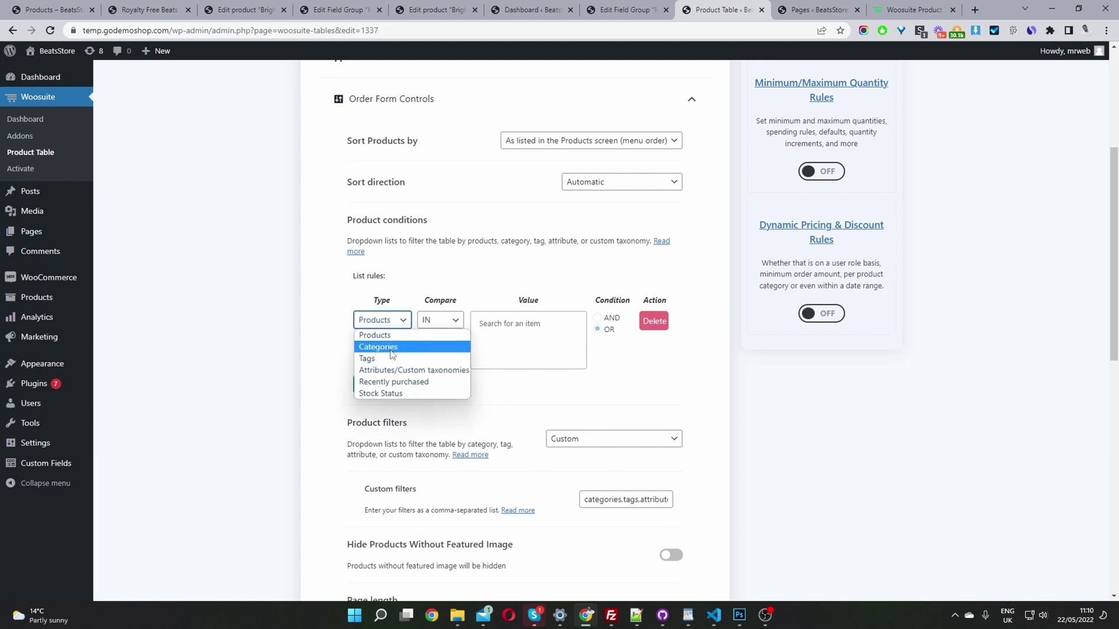
pyautogui.click(391, 346)
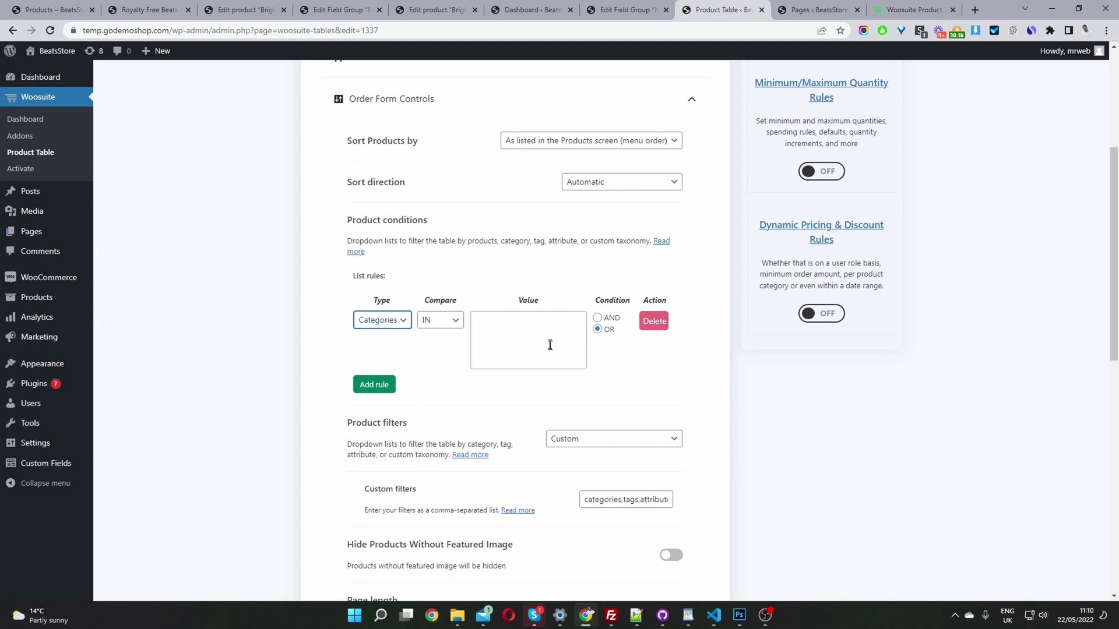
pyautogui.click(507, 327)
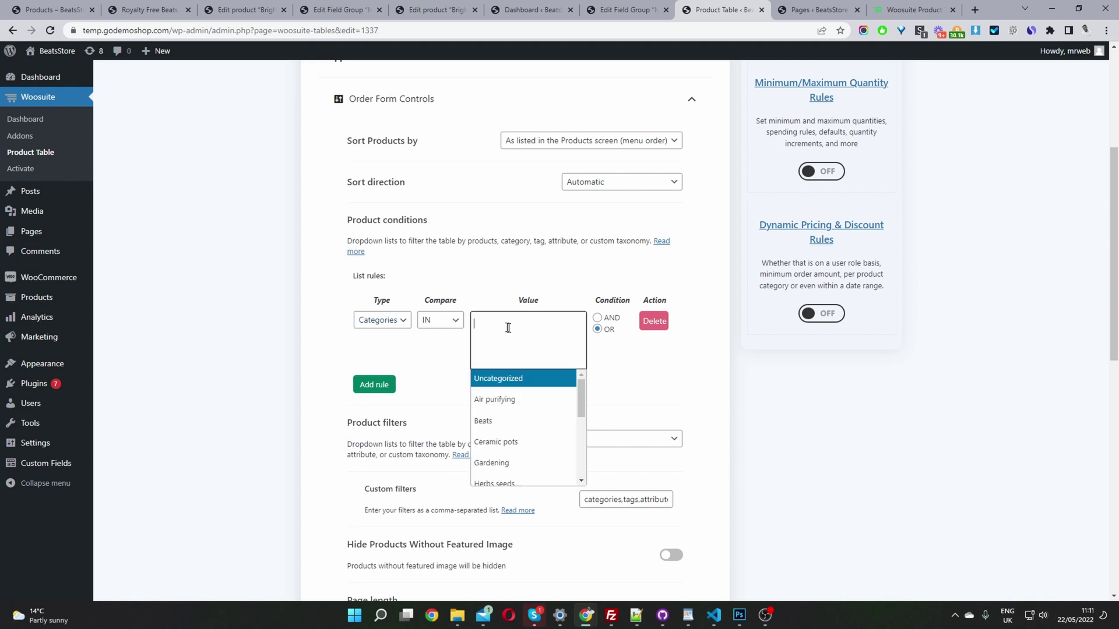
pyautogui.click(517, 420)
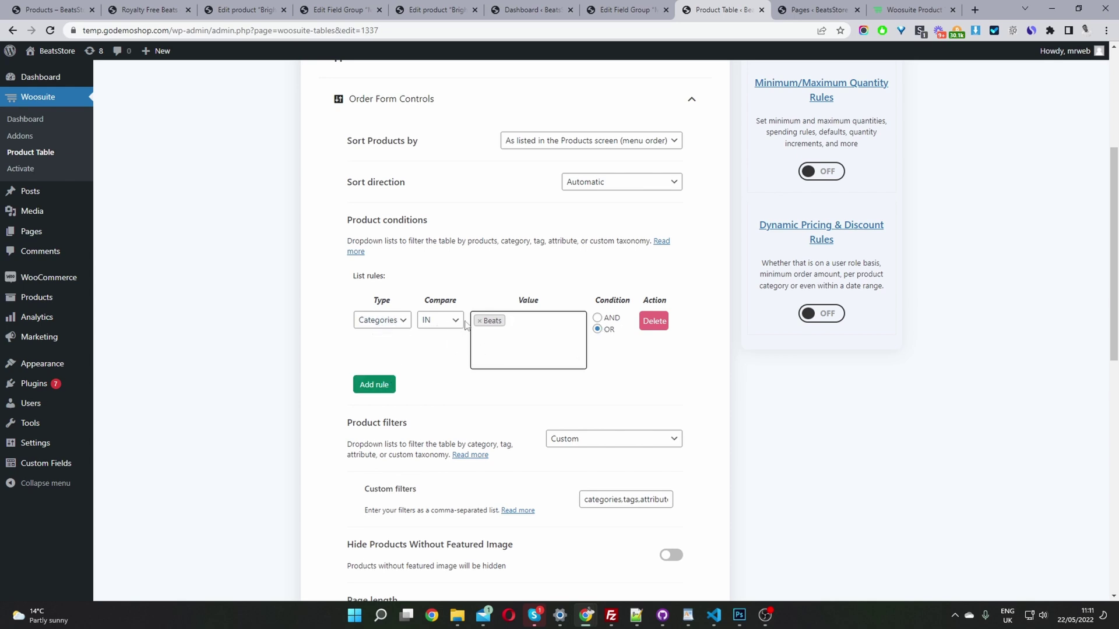
# Add a second product condition rule of type Tags with the value #funky
pyautogui.click(372, 384)
pyautogui.click(384, 389)
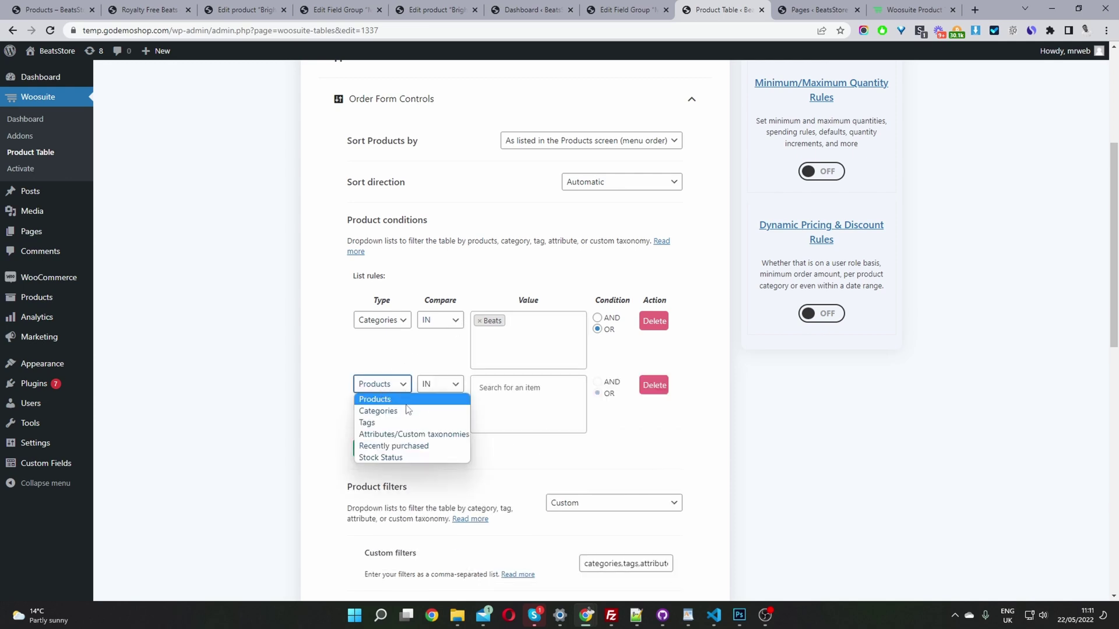
pyautogui.click(406, 424)
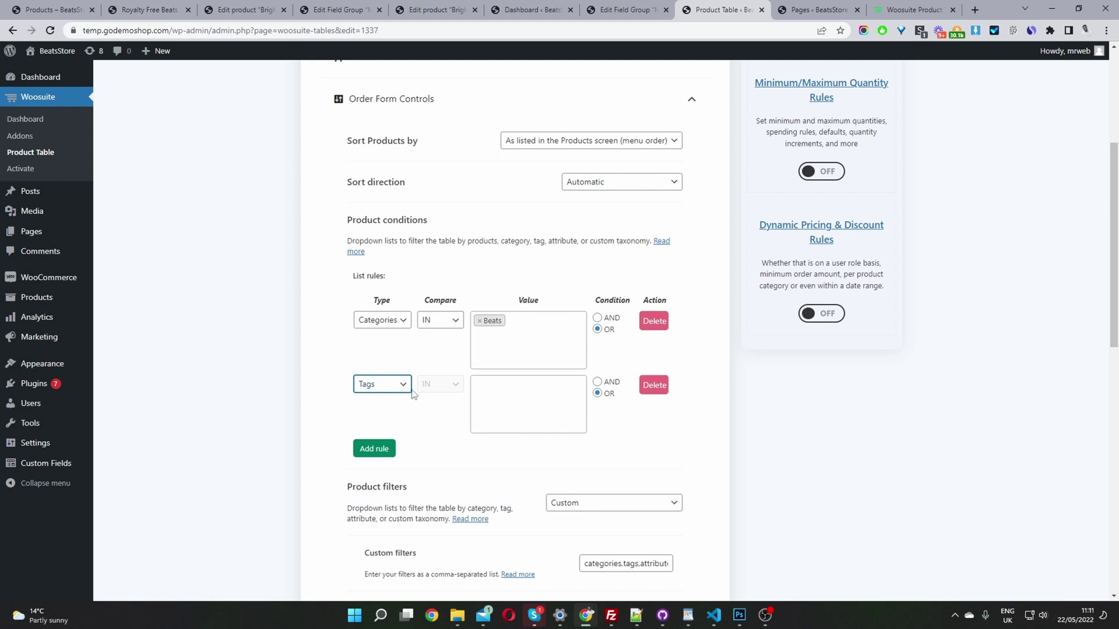
pyautogui.click(512, 397)
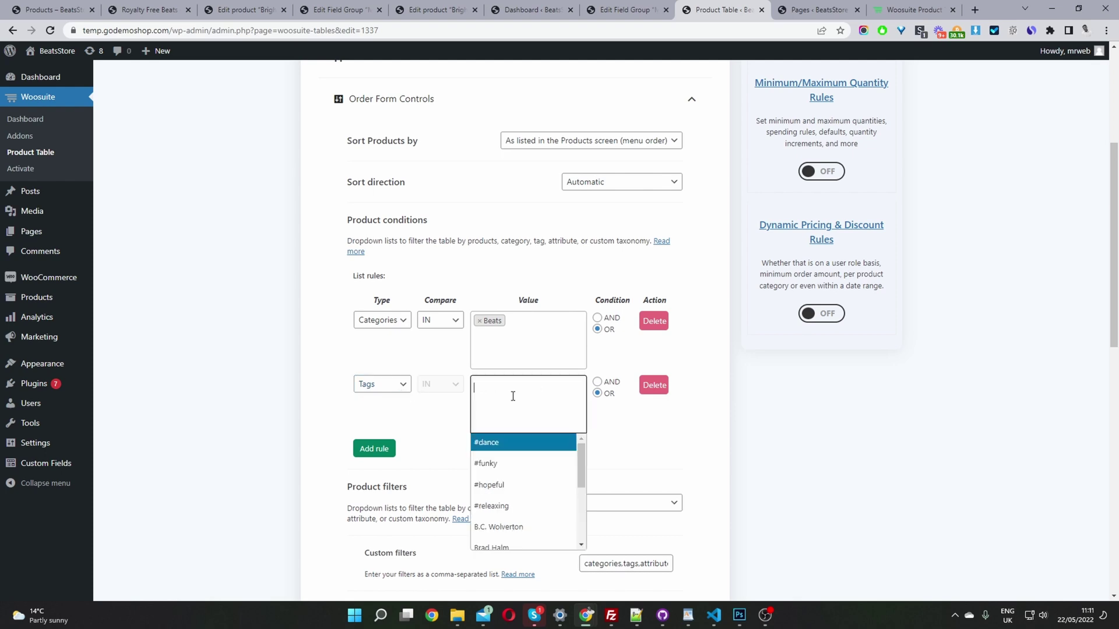
pyautogui.click(496, 466)
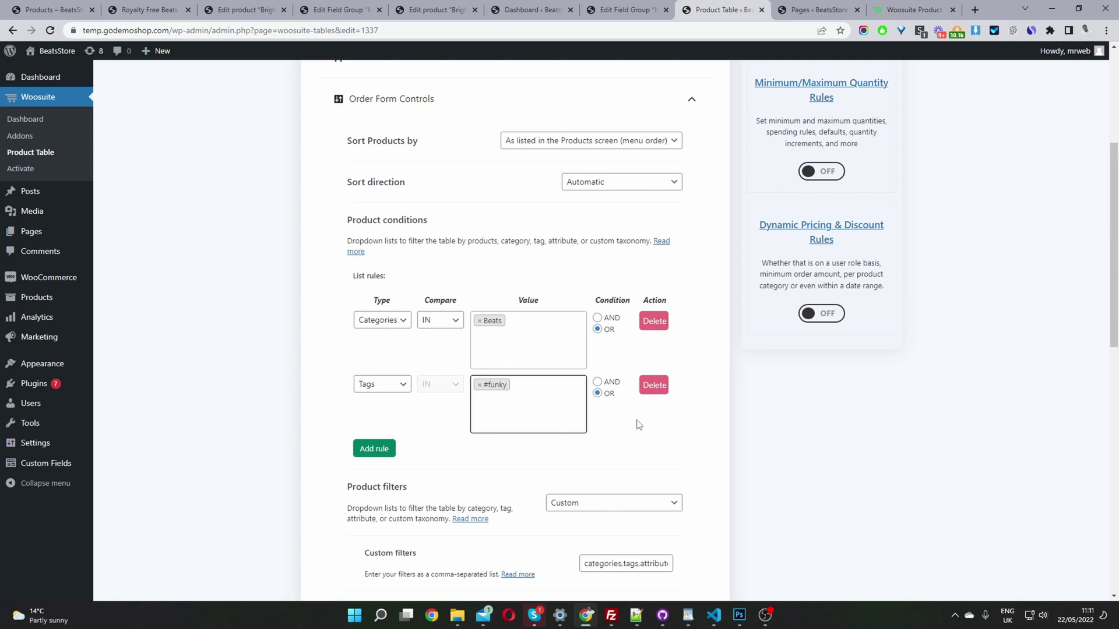
# Delete both the Tags and the Categories rule from the product conditions
pyautogui.click(653, 385)
pyautogui.click(653, 321)
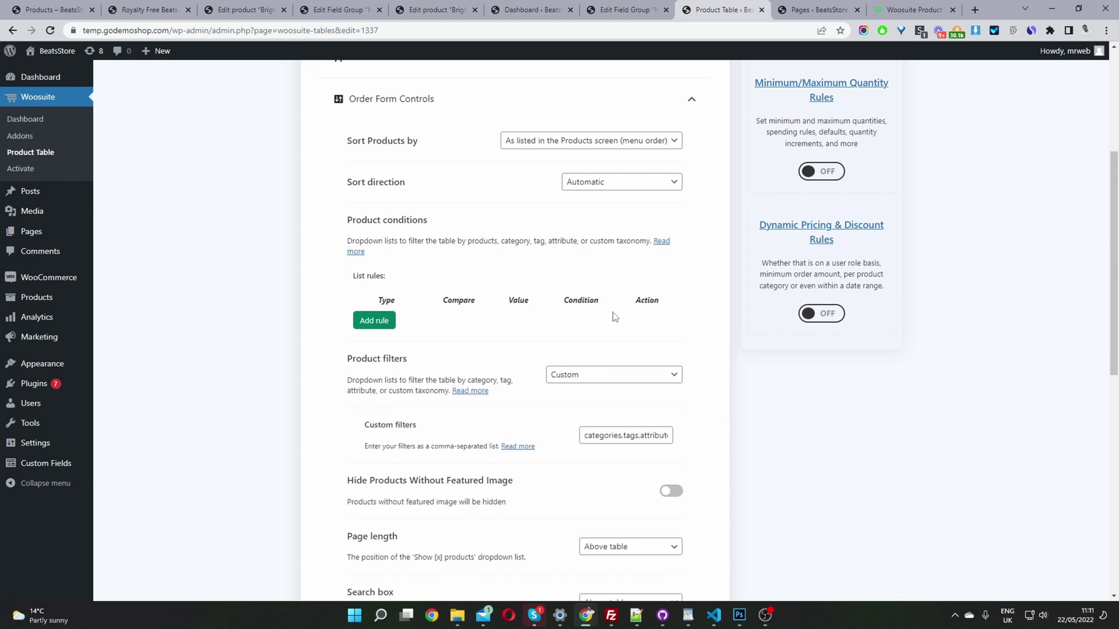
# Remove the attributes entry from the custom product filters, keeping categories, tags and sale
pyautogui.tripleClick(362, 358)
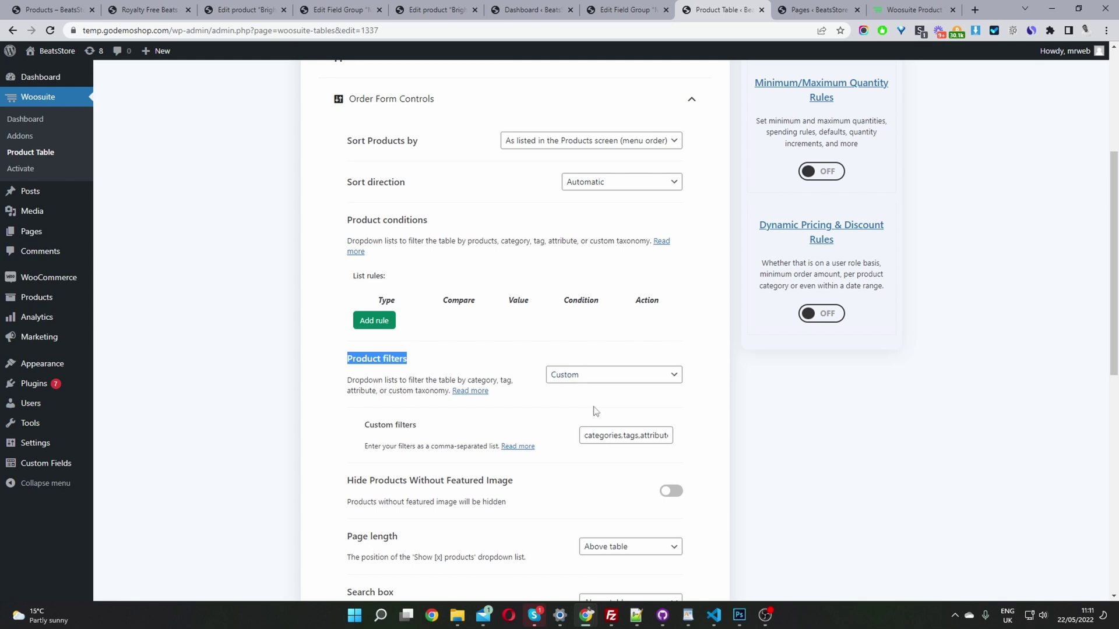
pyautogui.moveTo(581, 436); pyautogui.dragTo(623, 434)
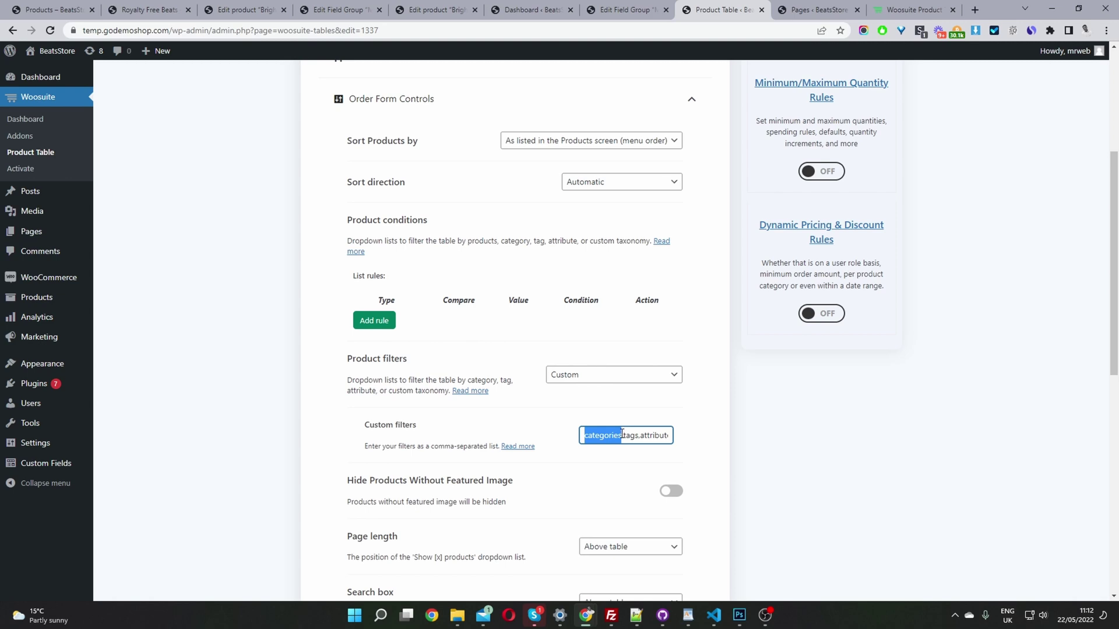
pyautogui.moveTo(643, 435)
pyautogui.mouseDown()
pyautogui.moveTo(670, 437)
pyautogui.moveTo(653, 454)
pyautogui.mouseUp()
pyautogui.press('BackSpace')
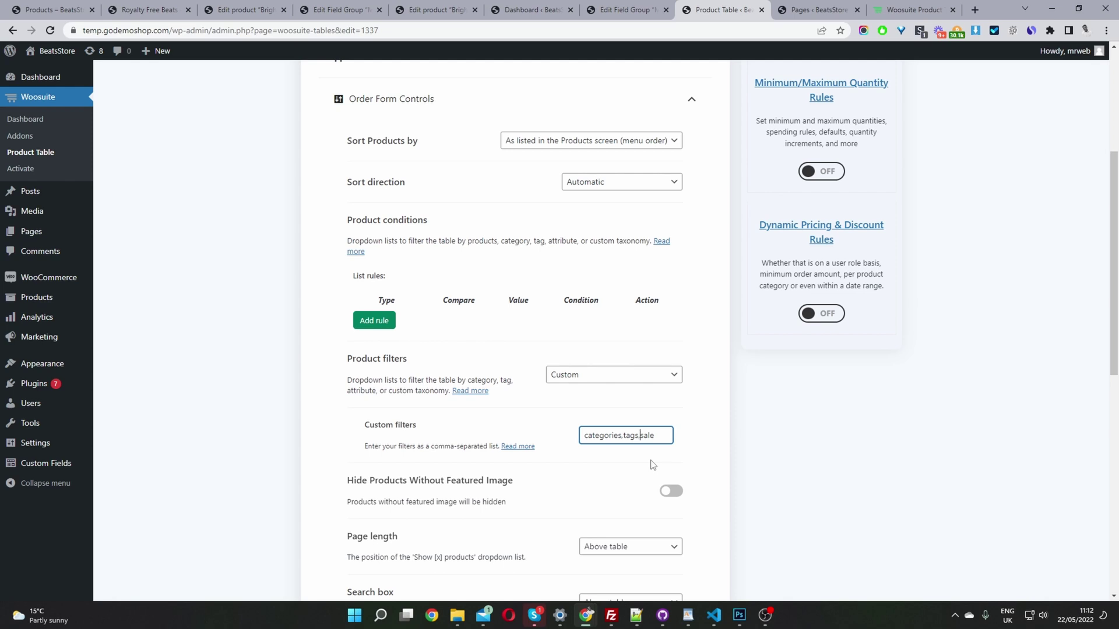
# Check the category, tag and sale filters on the Royalty Free Beats page and review the remaining Order Form Controls options
pyautogui.click(142, 8)
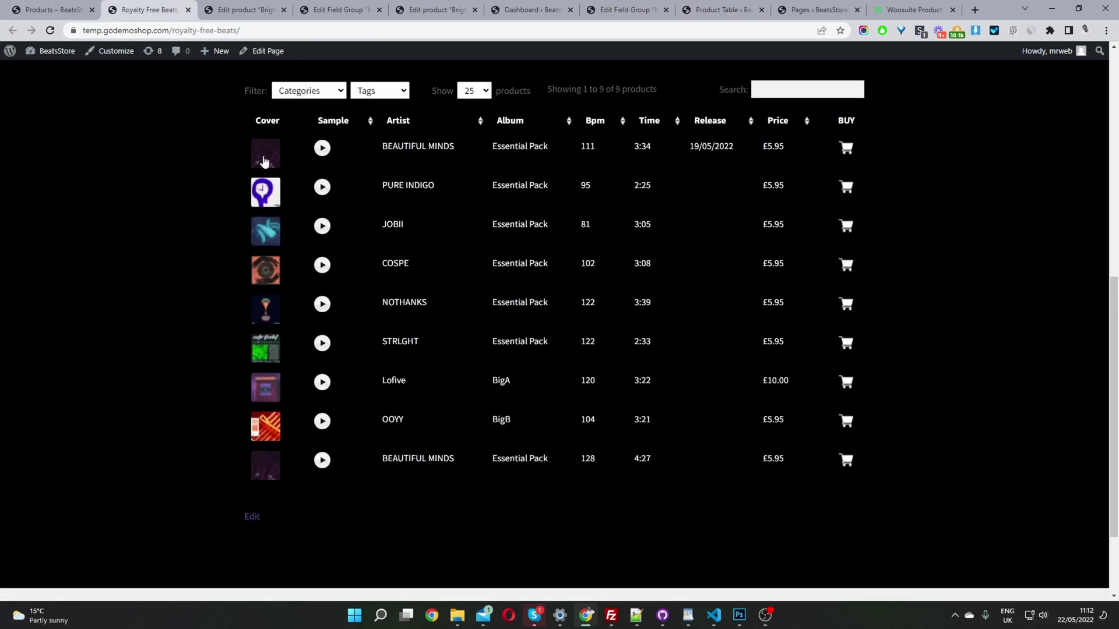
pyautogui.scroll(4, 267, 157)
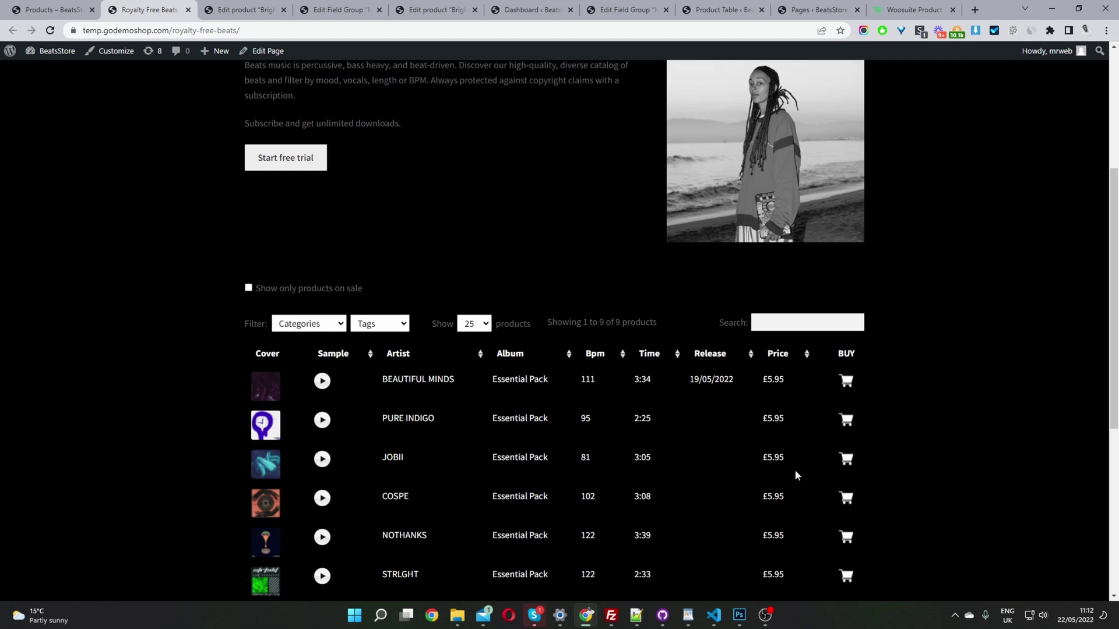
pyautogui.hotkey('ctrl', '8')
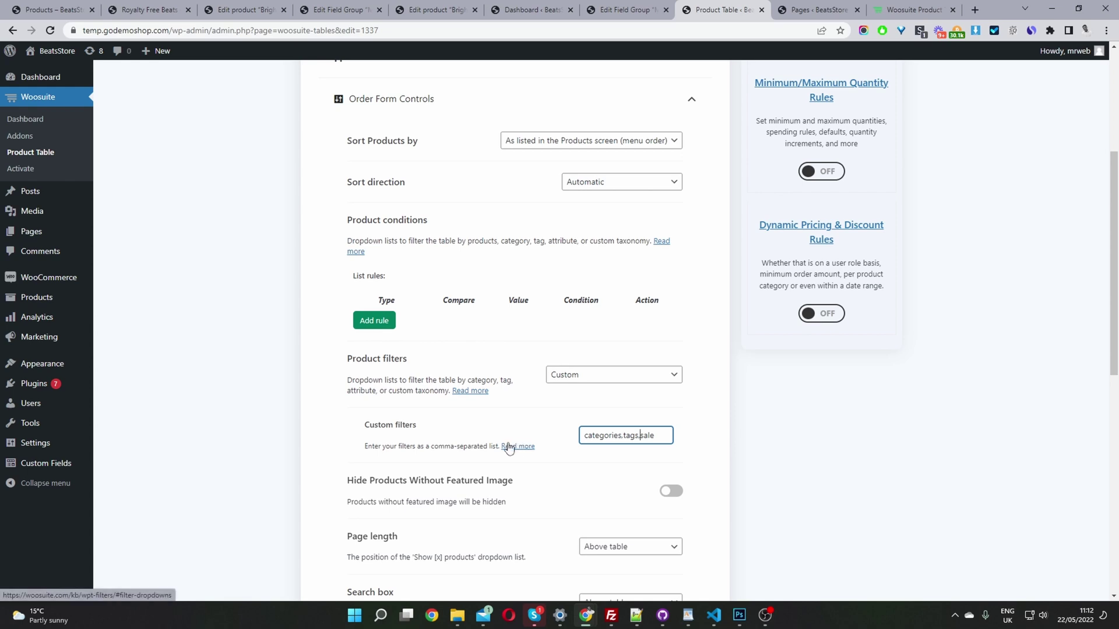
pyautogui.scroll(-5, 507, 443)
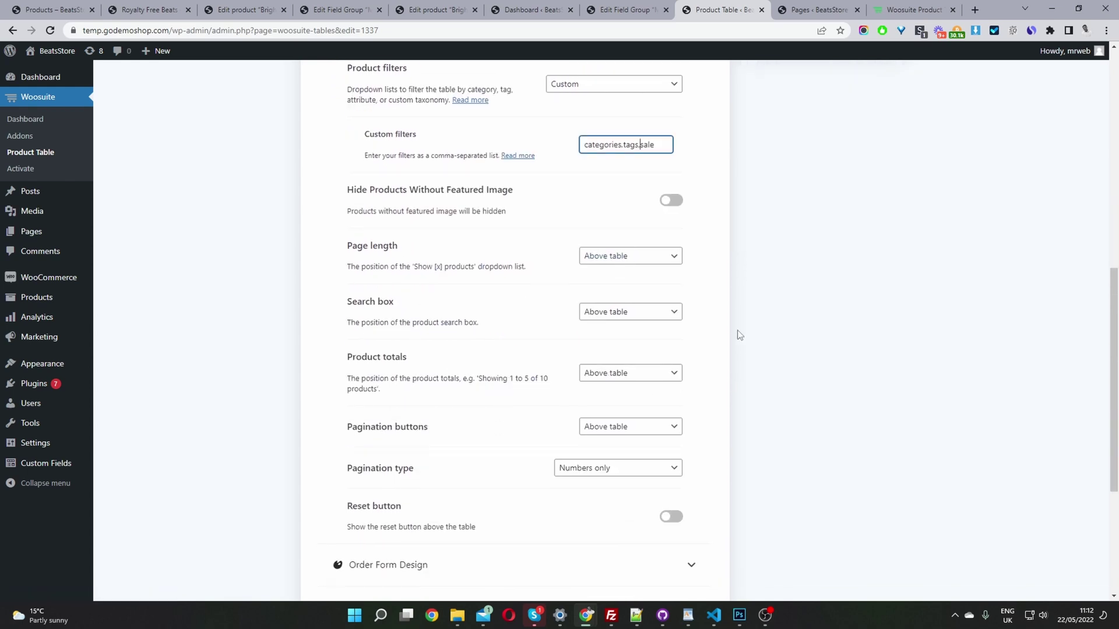
pyautogui.scroll(-3, 522, 405)
pyautogui.scroll(-2, 522, 410)
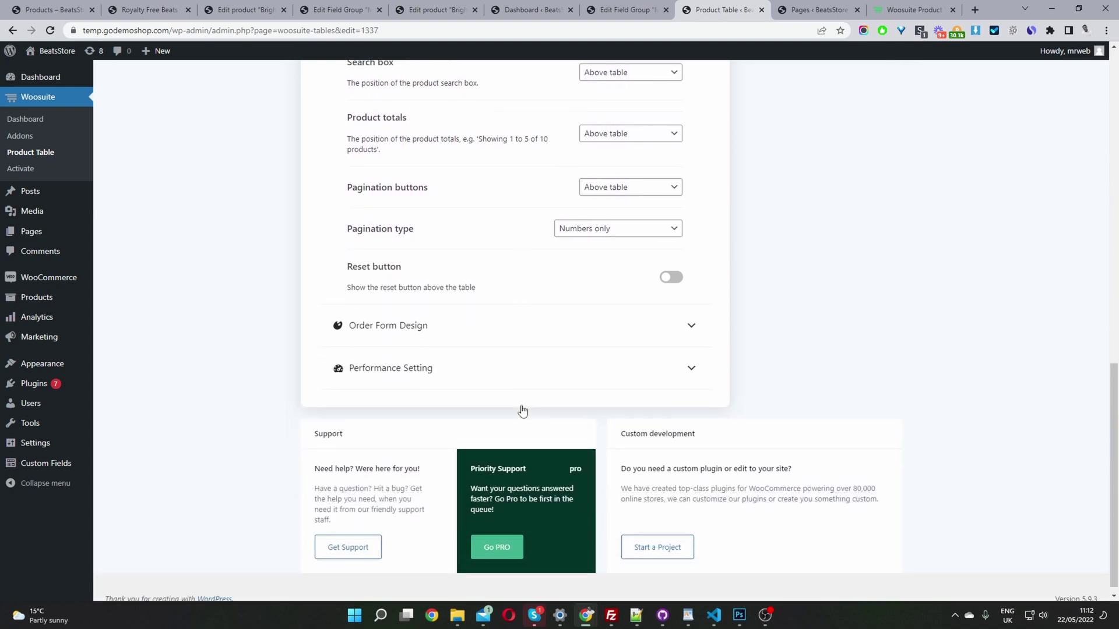
# Open the Order Form Design settings and compare the custom styling with the table on the Royalty Free Beats page
pyautogui.click(594, 315)
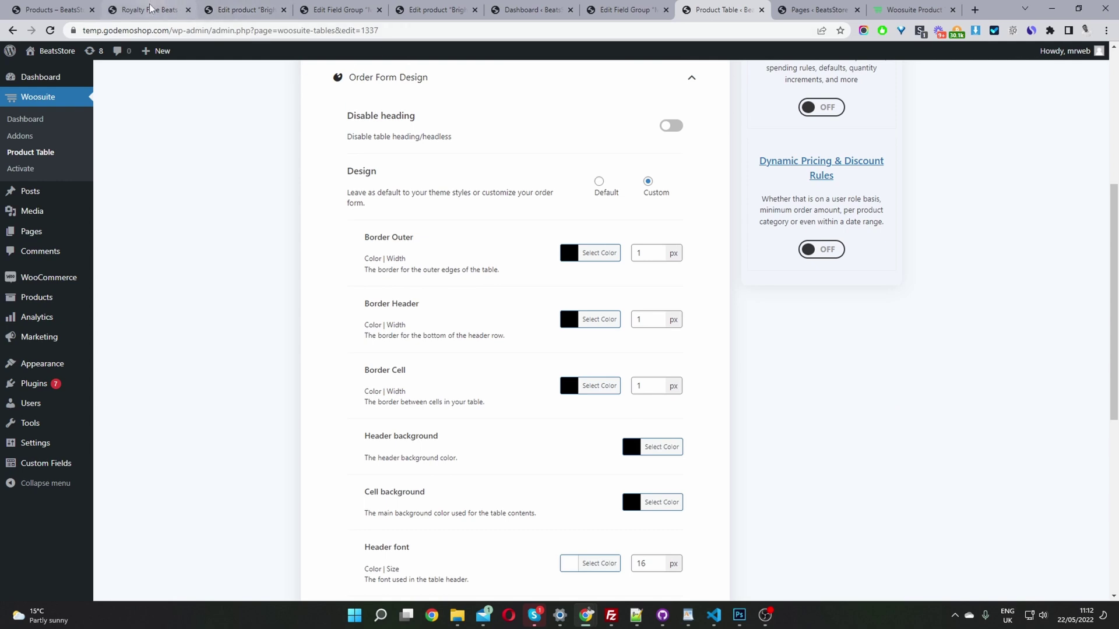
pyautogui.click(172, 7)
pyautogui.scroll(-2, 457, 524)
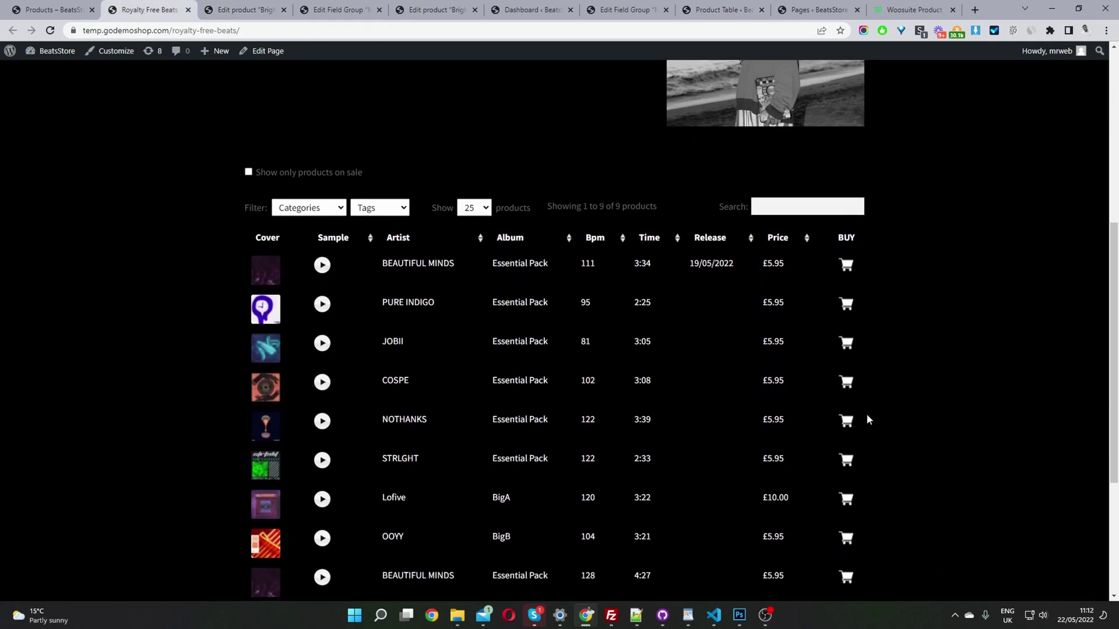
pyautogui.scroll(3, 940, 410)
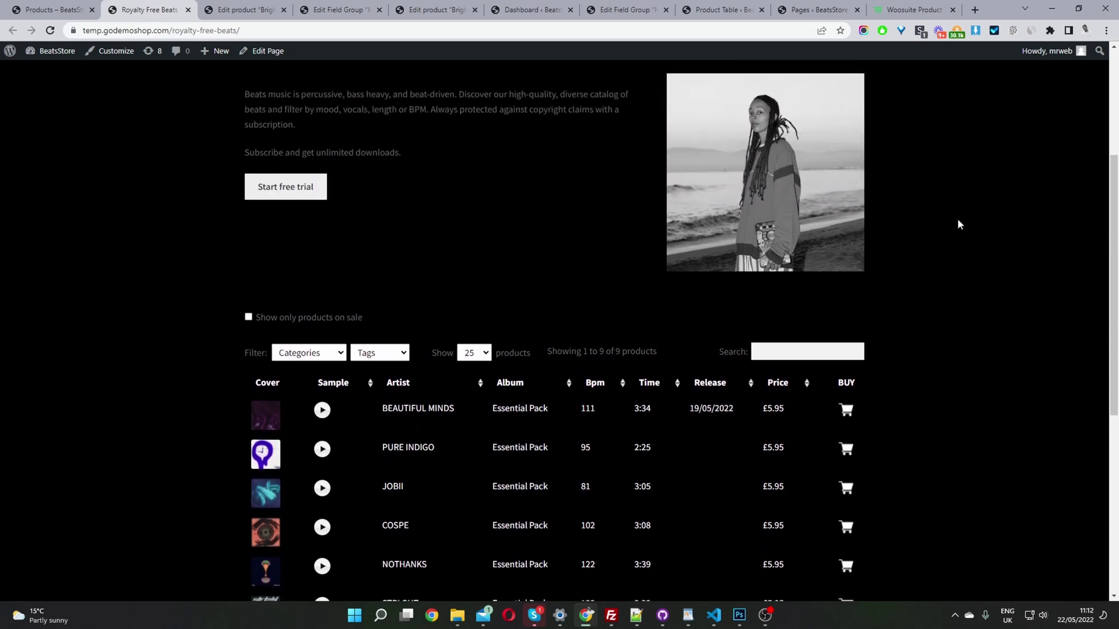
pyautogui.scroll(-1, 391, 292)
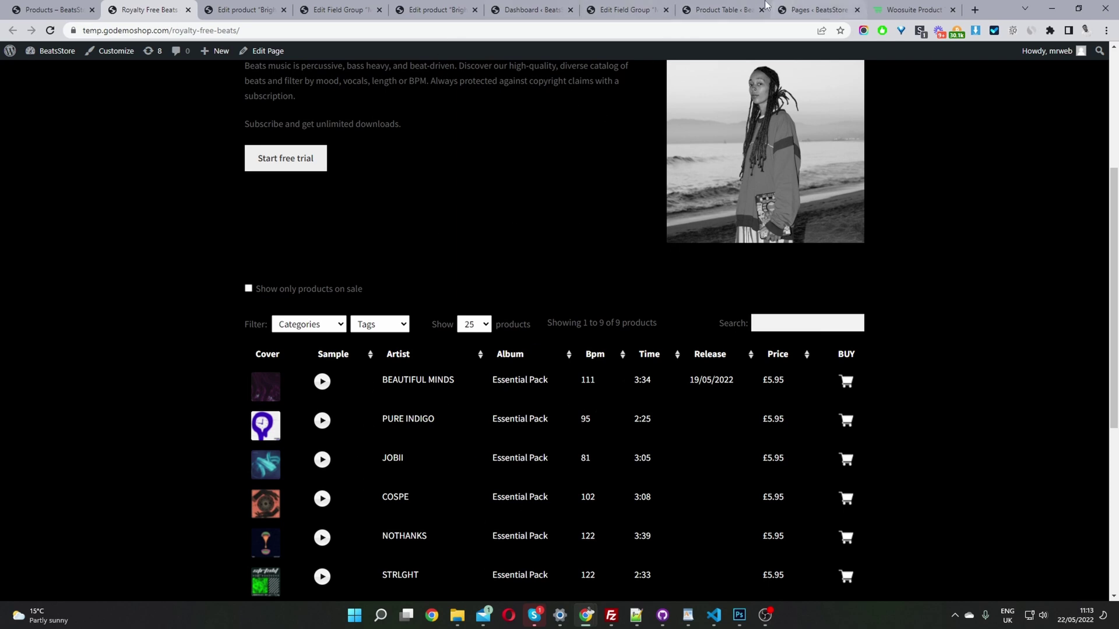
# Examine the design's border, background and font settings, and reveal the custom CSS code before switching custom CSS off again
pyautogui.click(731, 9)
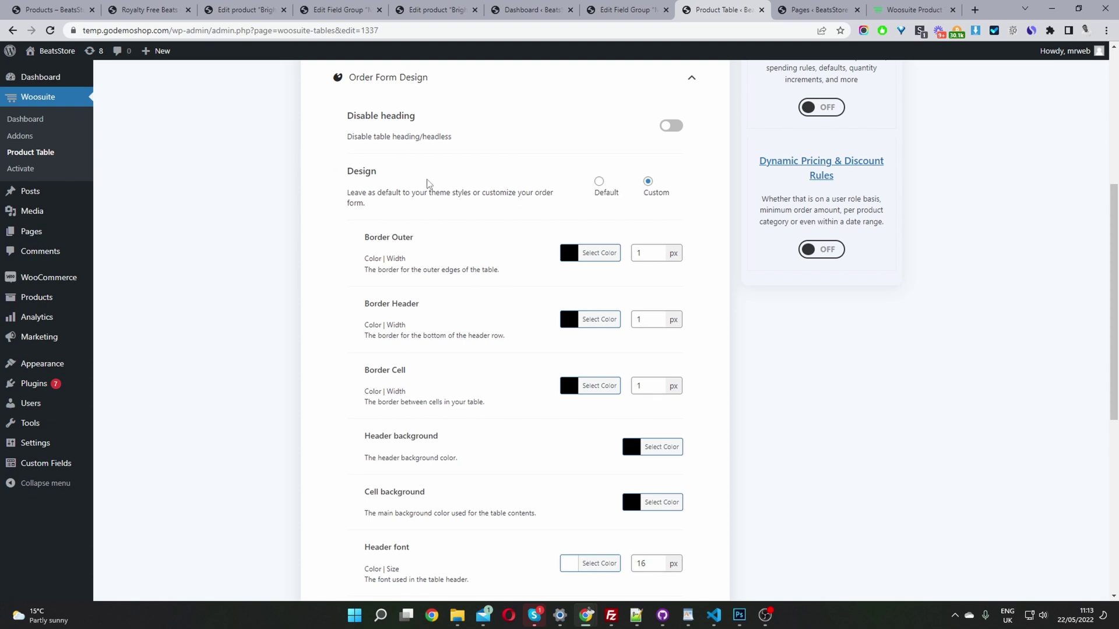
pyautogui.scroll(-1, 600, 288)
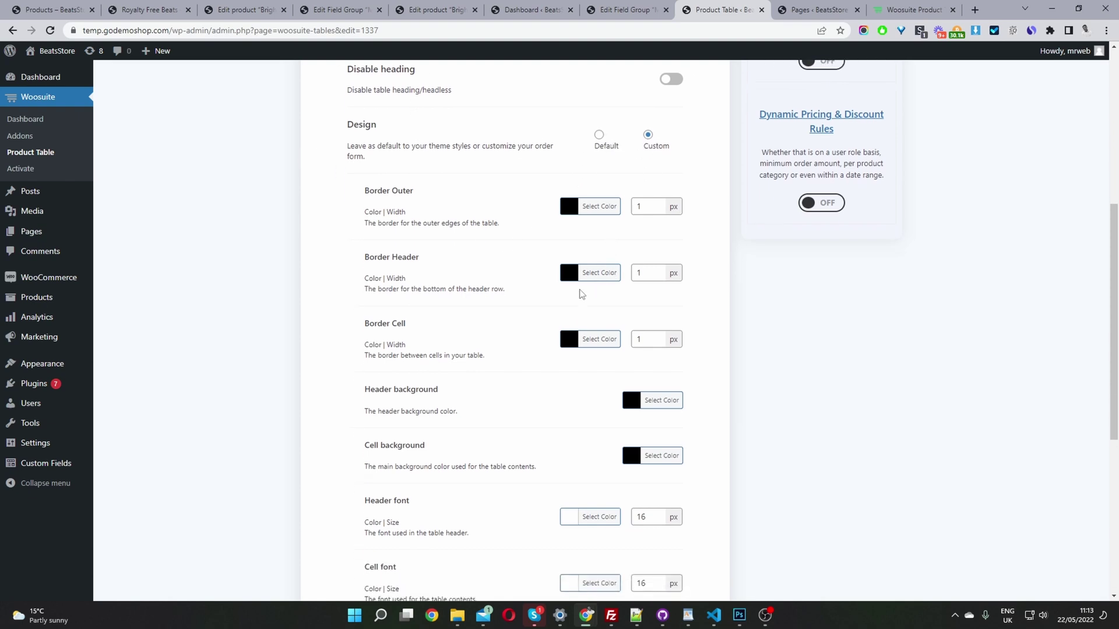
pyautogui.scroll(-3, 600, 315)
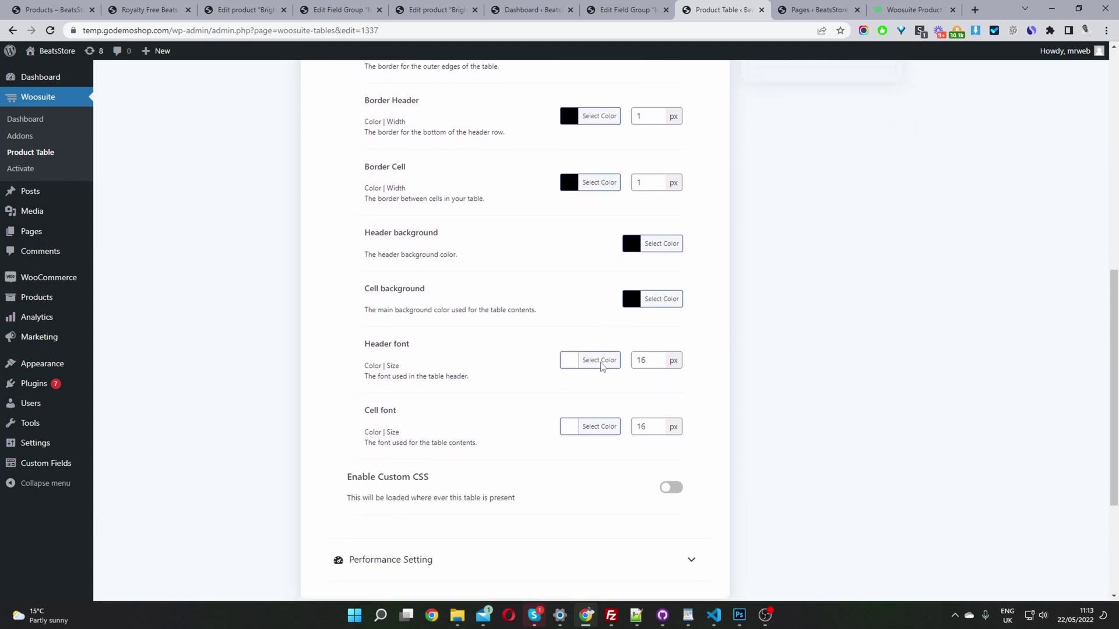
pyautogui.scroll(-3, 603, 358)
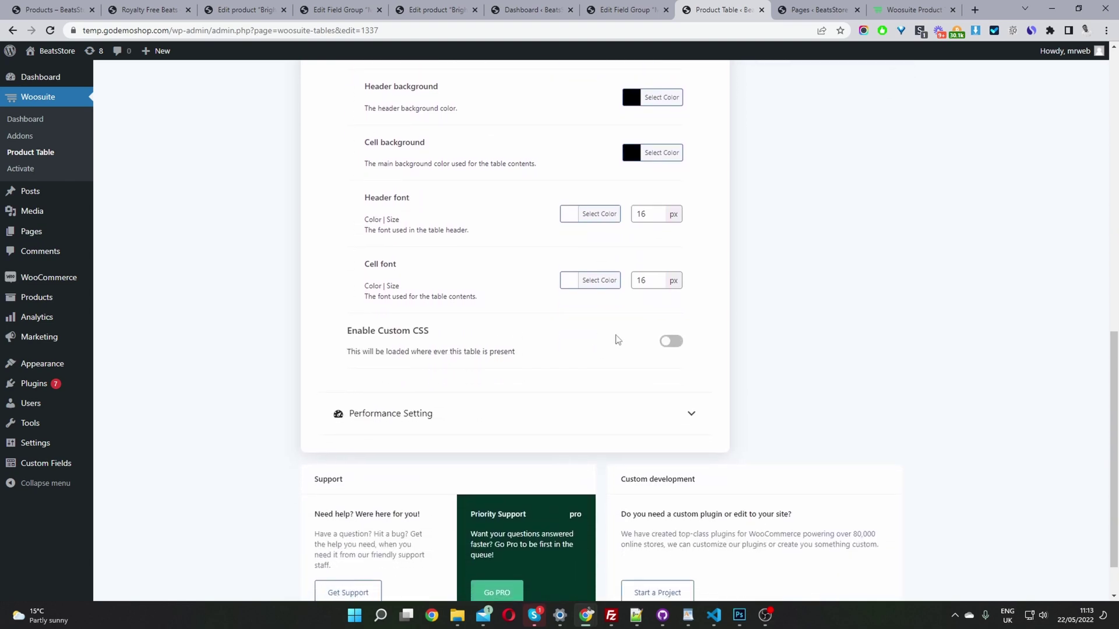
pyautogui.click(667, 346)
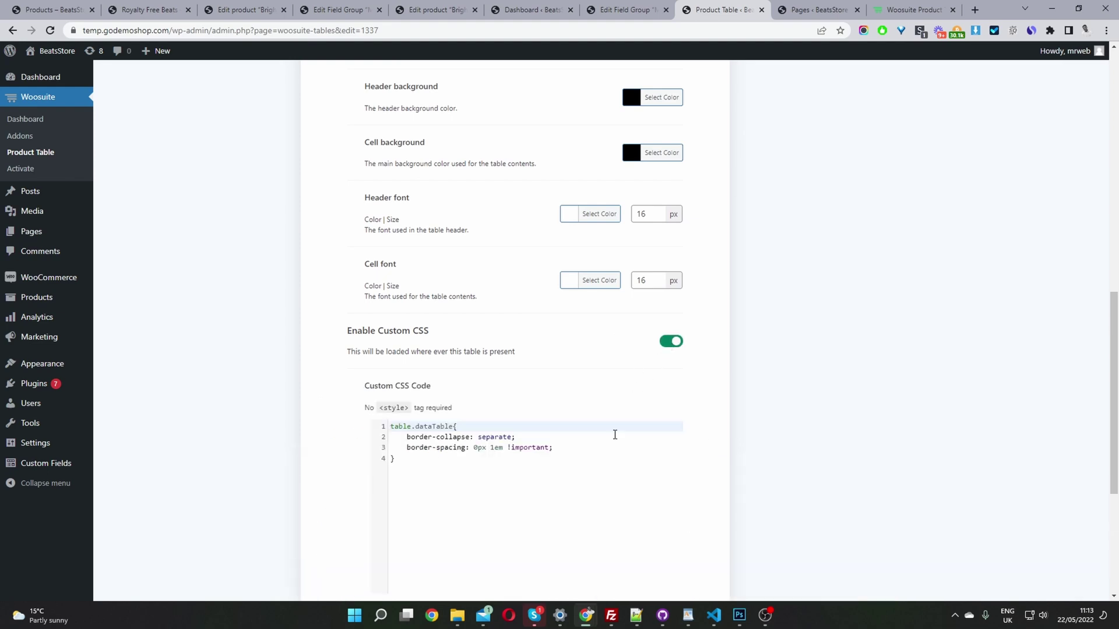
pyautogui.click(669, 345)
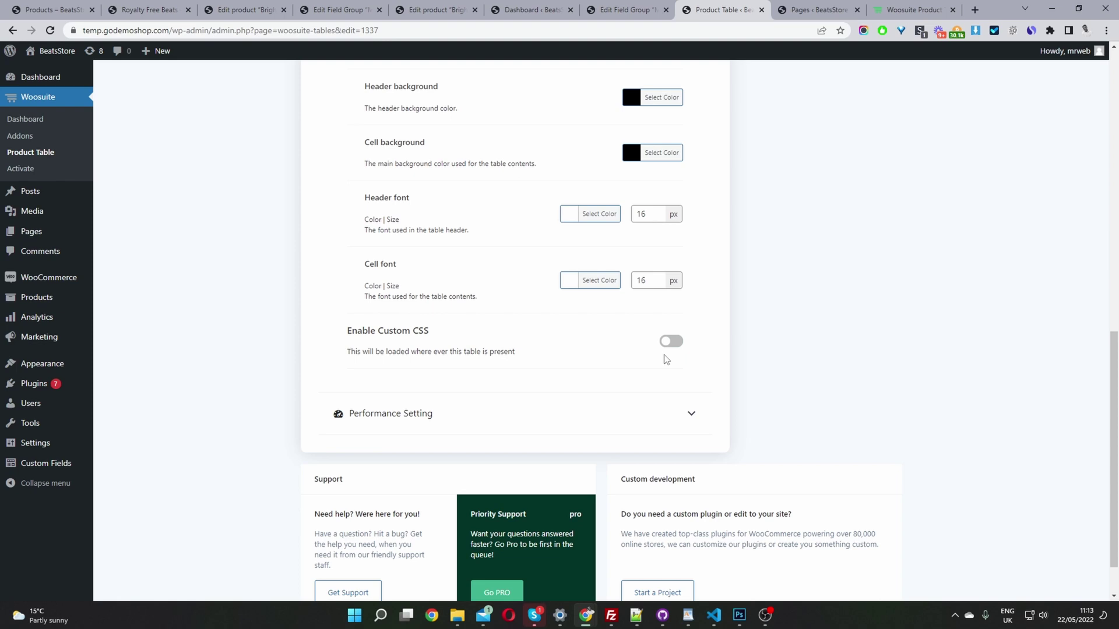
# Return to the product tables' General Settings and choose Music Display as the table for Shop pages
pyautogui.scroll(8, 666, 360)
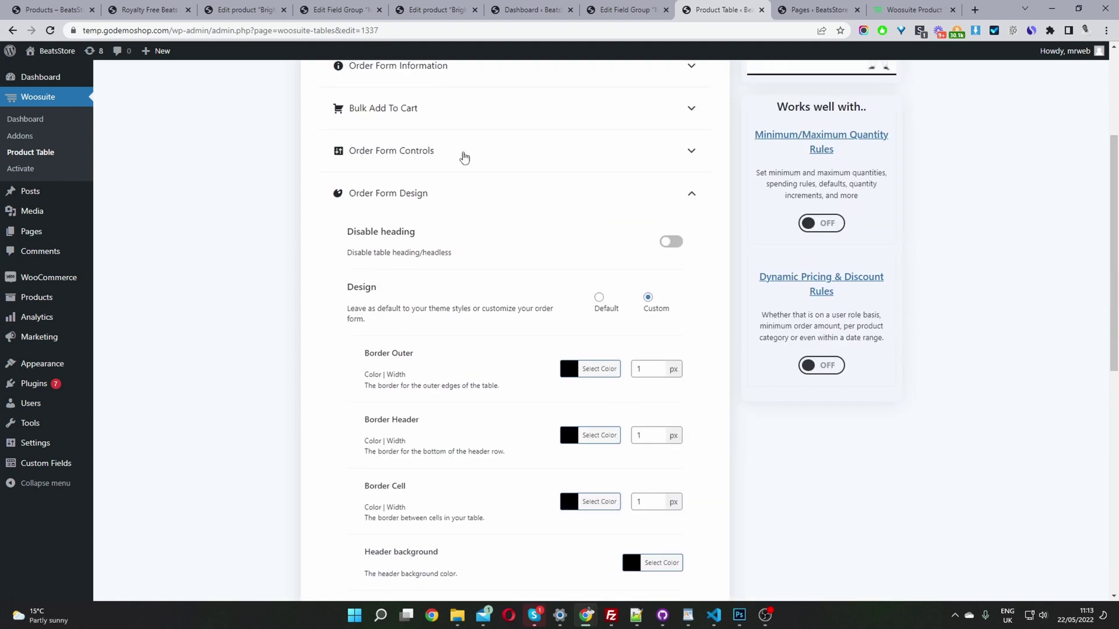
pyautogui.scroll(4, 711, 314)
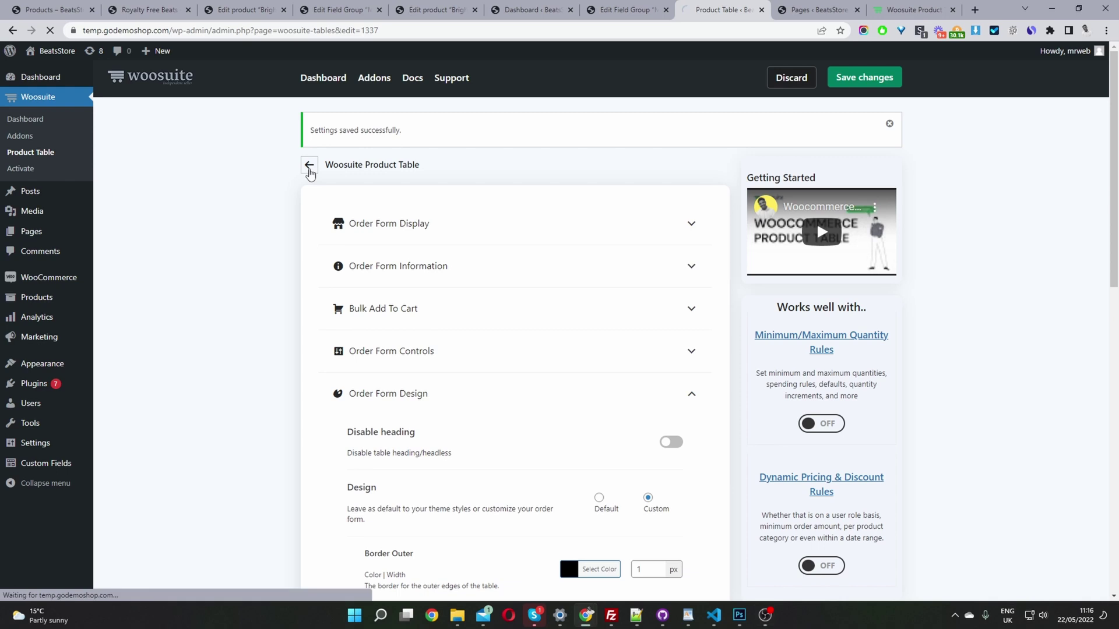
pyautogui.click(309, 167)
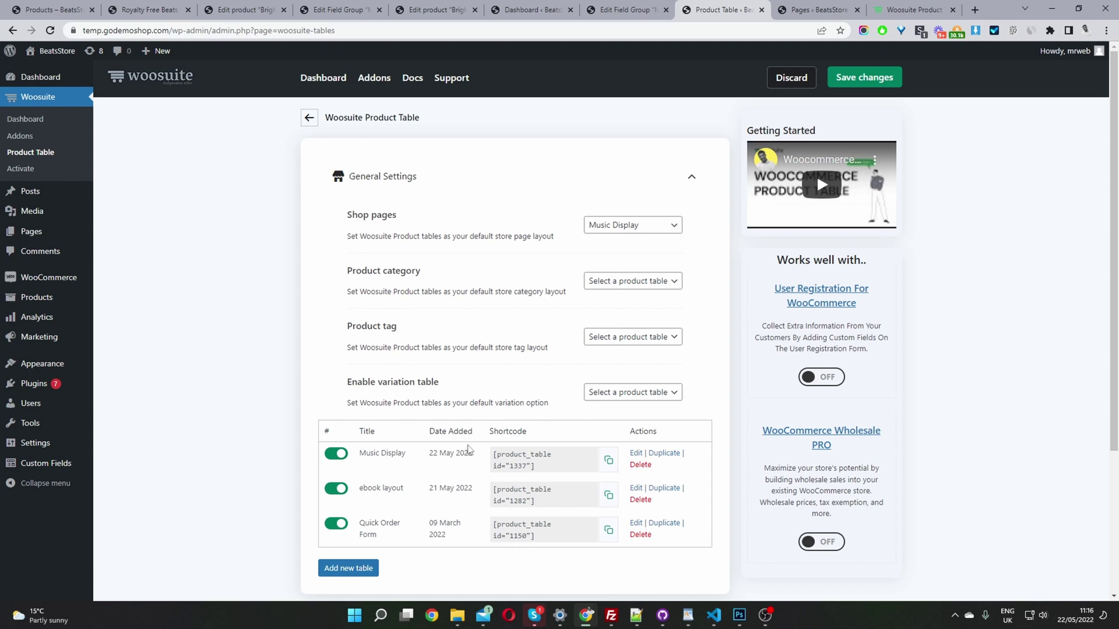
pyautogui.moveTo(408, 459); pyautogui.dragTo(372, 461)
pyautogui.moveTo(401, 215); pyautogui.dragTo(302, 213)
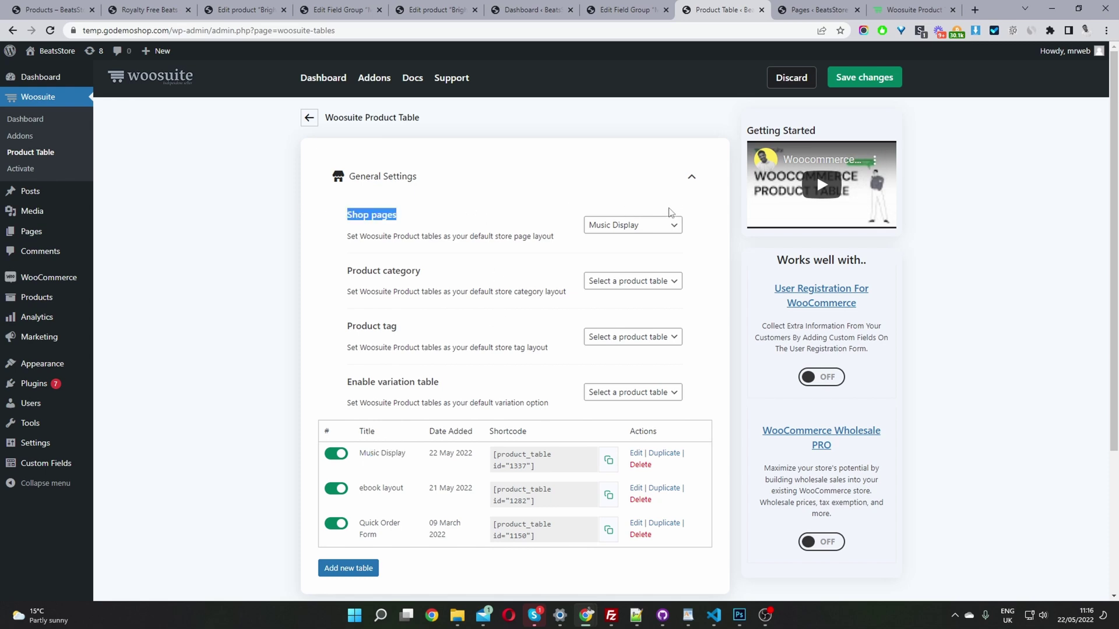
pyautogui.click(651, 227)
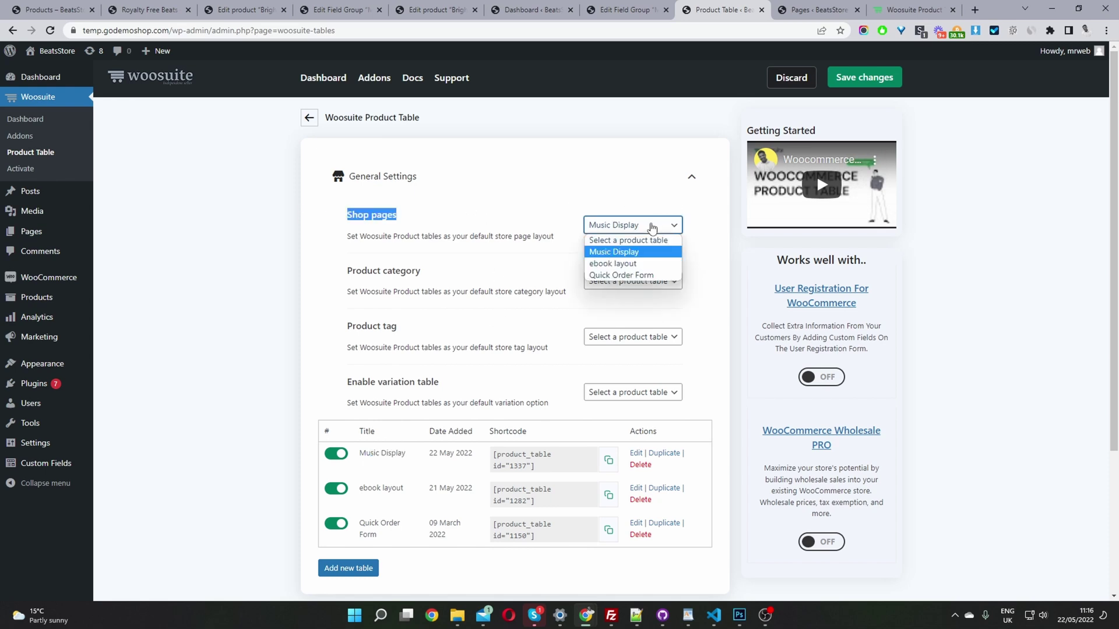
pyautogui.click(636, 255)
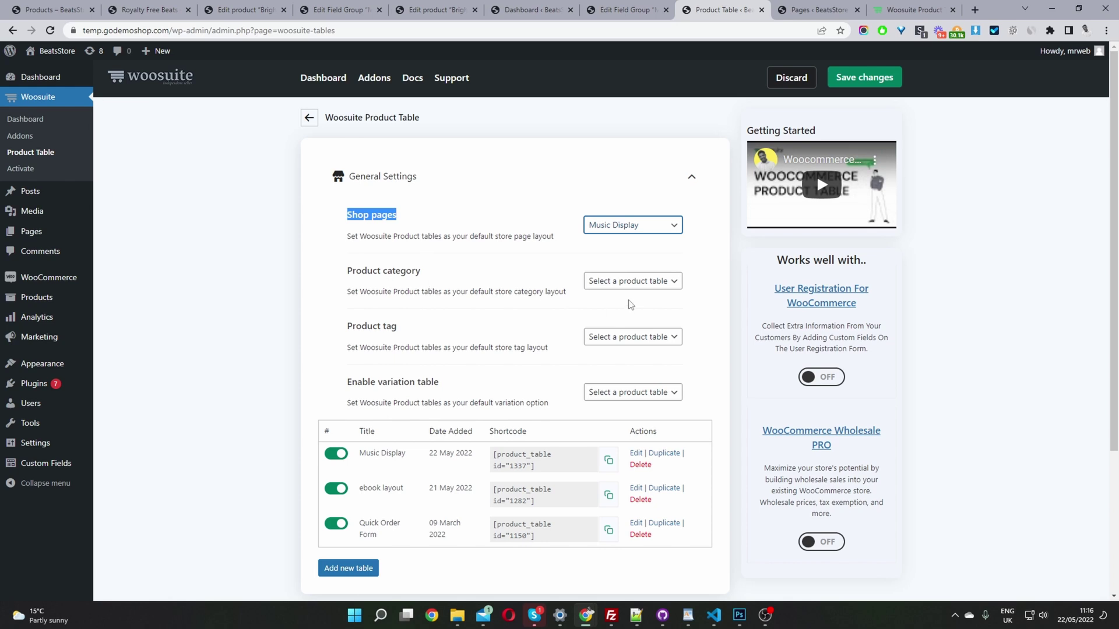
# Set Product category and Product tag to the Music Display table and save the changes
pyautogui.click(643, 284)
pyautogui.click(639, 306)
pyautogui.click(628, 339)
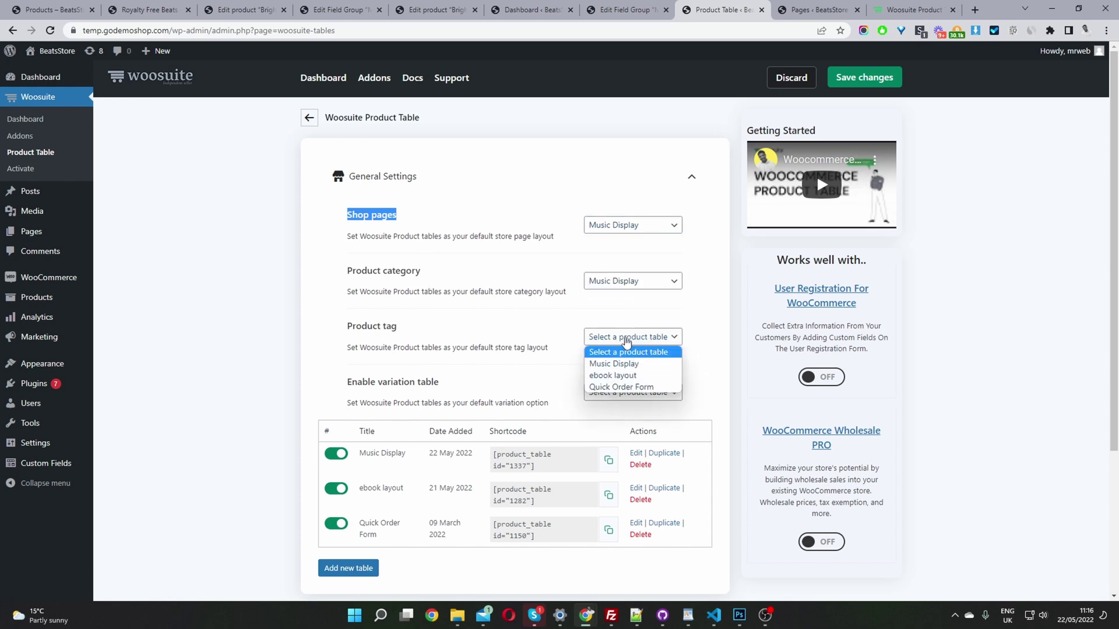
pyautogui.click(619, 366)
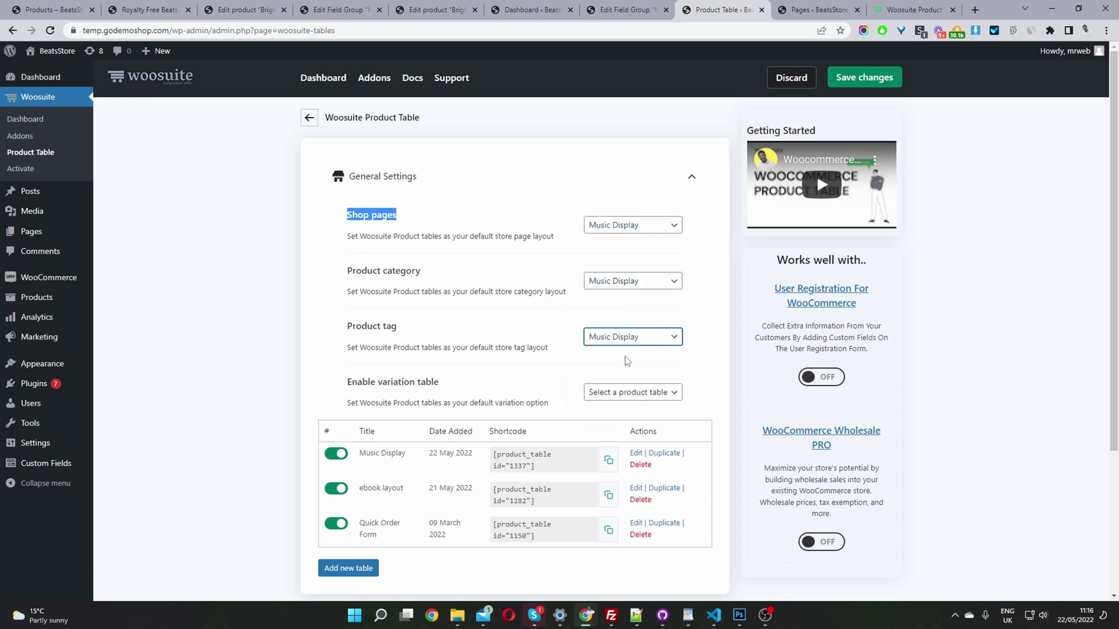
pyautogui.click(859, 84)
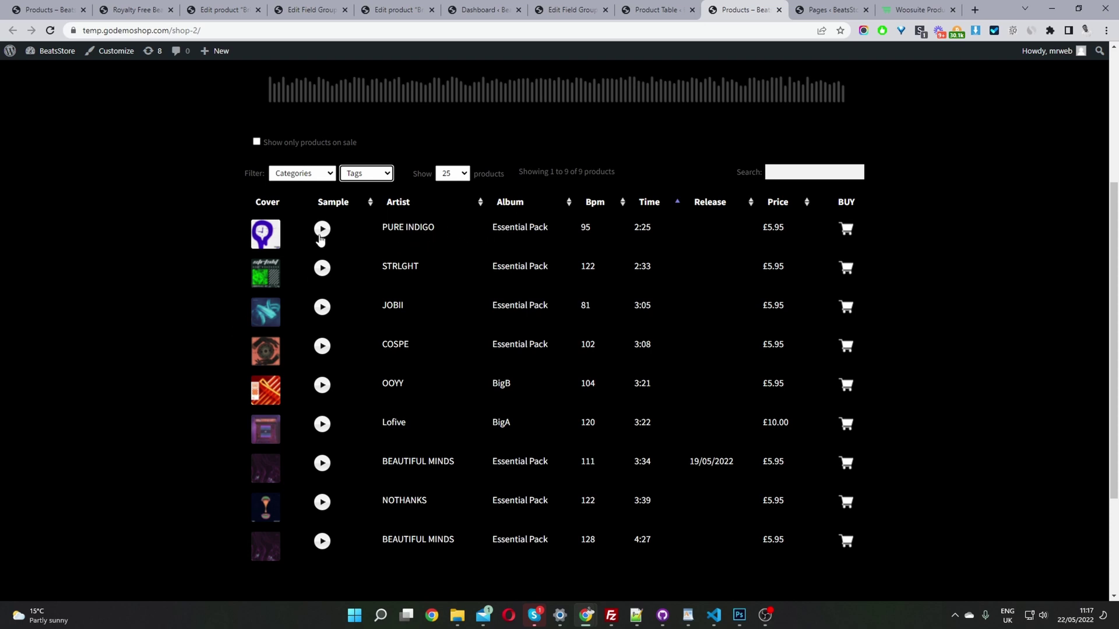
# Add the PURE INDIGO track to the cart from the product table on the shop page
pyautogui.click(846, 230)
pyautogui.scroll(-2, 800, 342)
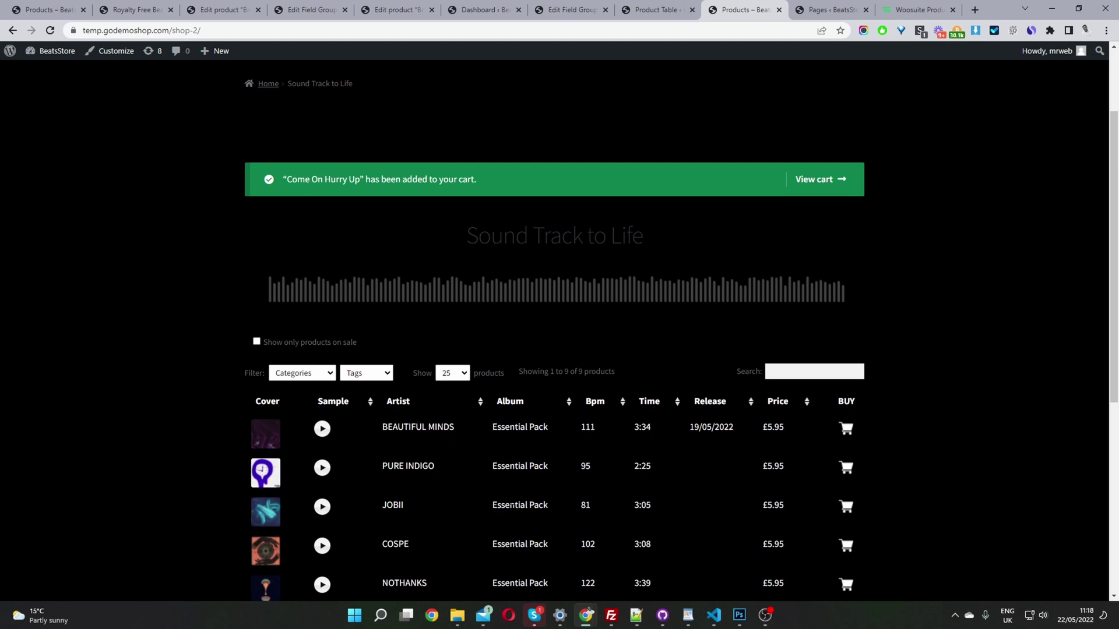
# Copy the shortcode of the Music Display table in the Woosuite product table settings
pyautogui.click(653, 9)
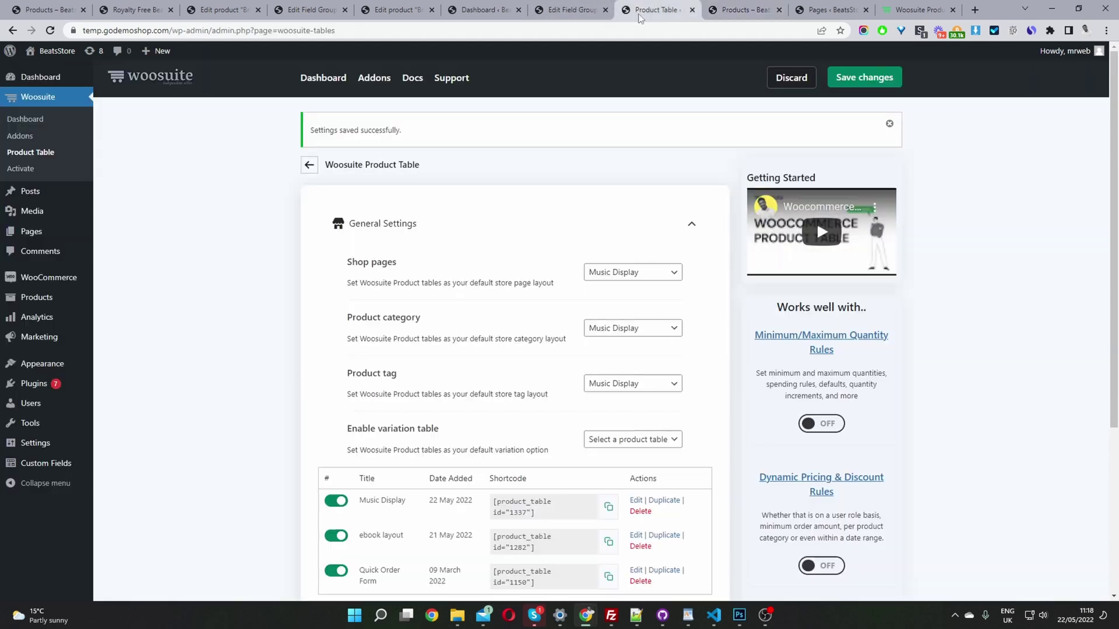
pyautogui.scroll(-3, 603, 315)
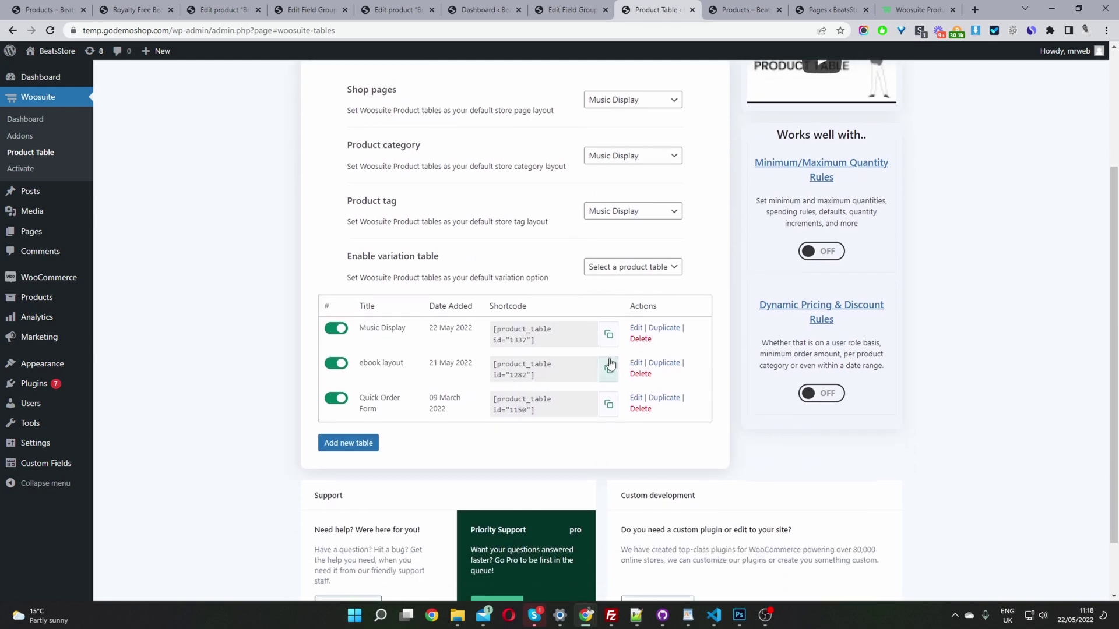
pyautogui.click(608, 332)
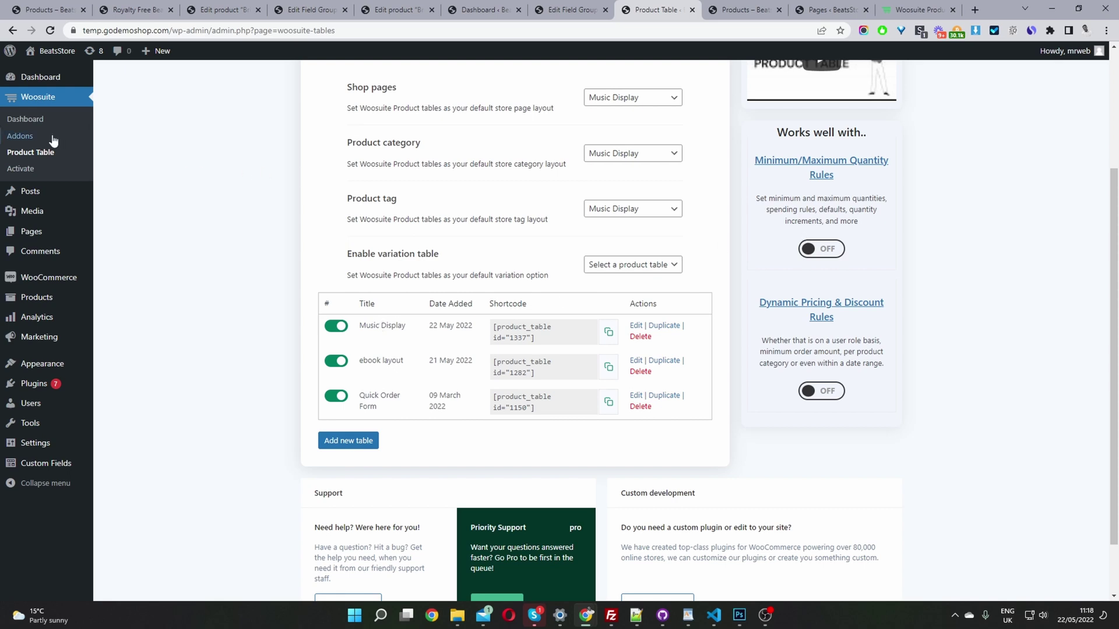
# Open the Royalty Free Beats page for editing from the list of all pages and bring up the block inserter below its content
pyautogui.moveTo(55, 232)
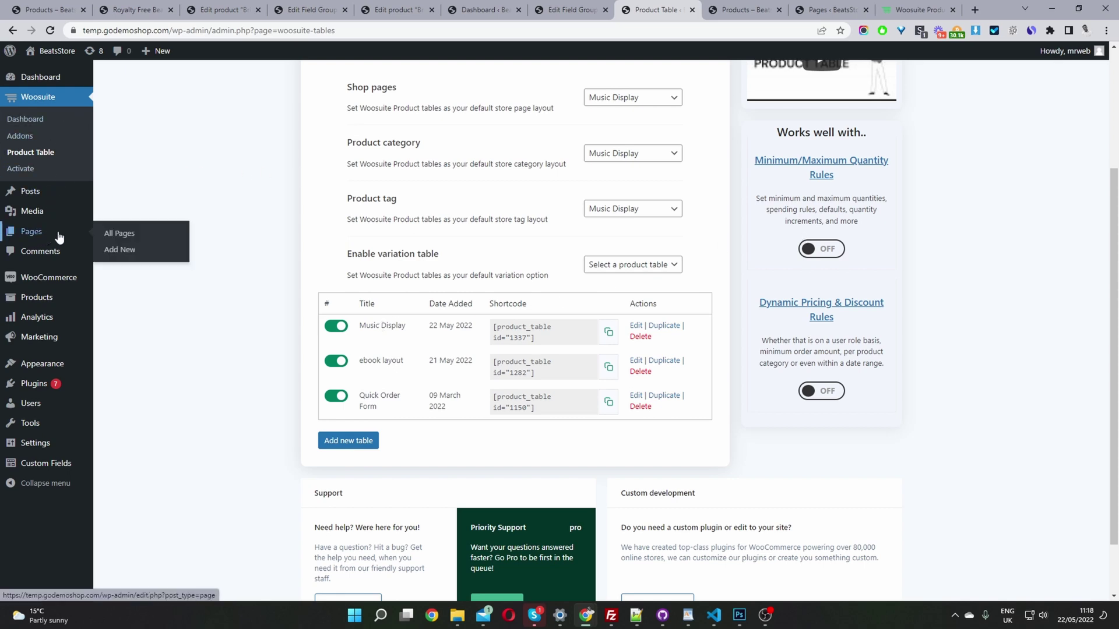
pyautogui.middleClick(107, 230)
pyautogui.click(757, 10)
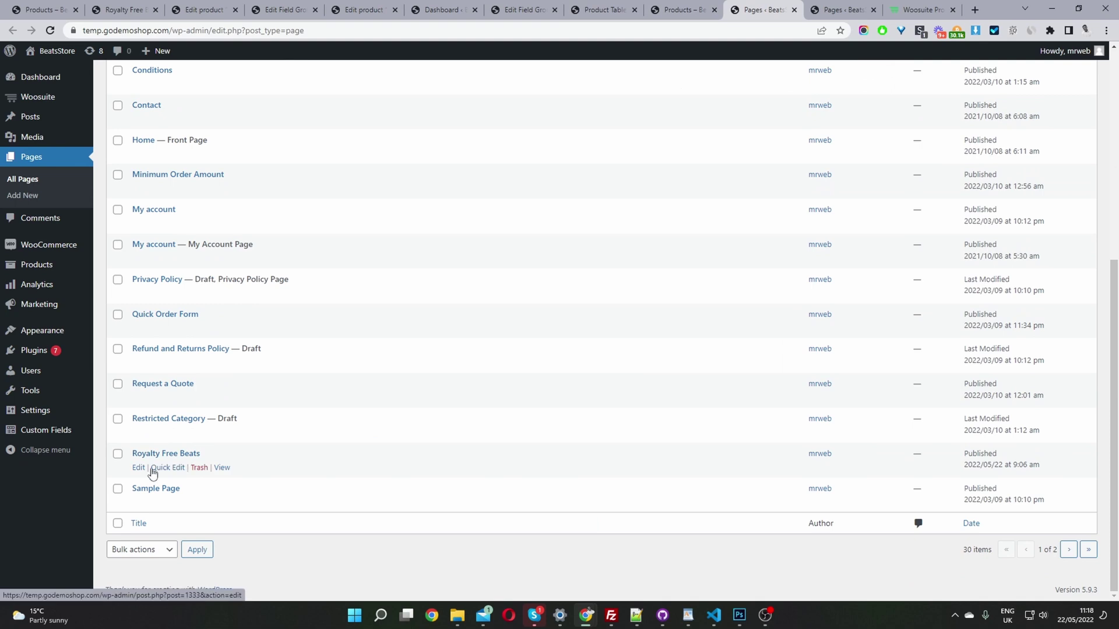
pyautogui.click(137, 469)
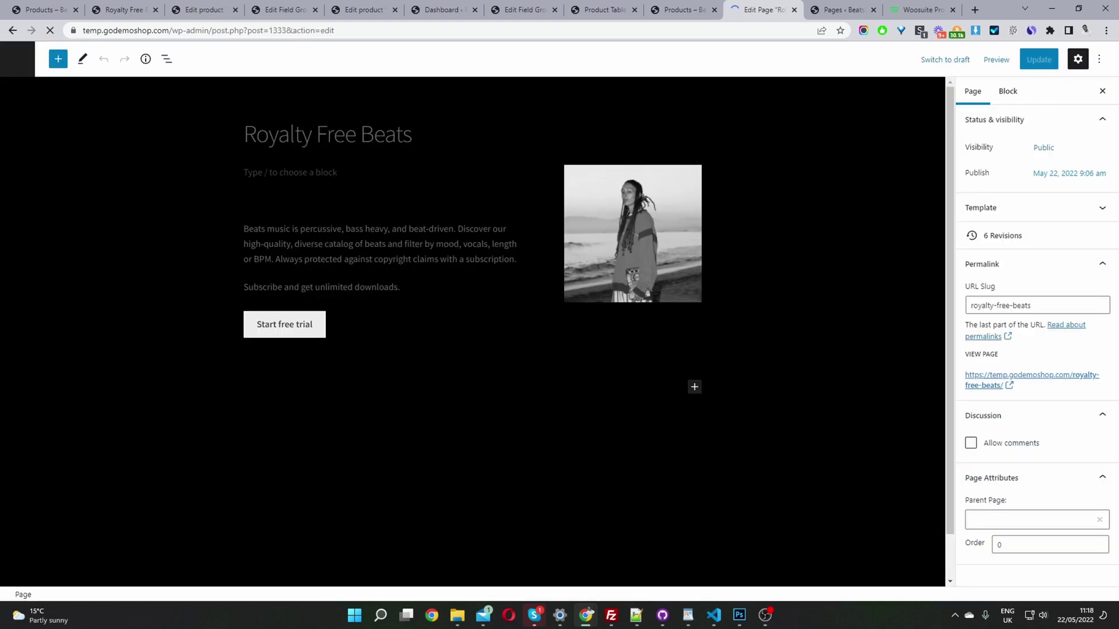
pyautogui.moveTo(360, 259); pyautogui.dragTo(245, 243)
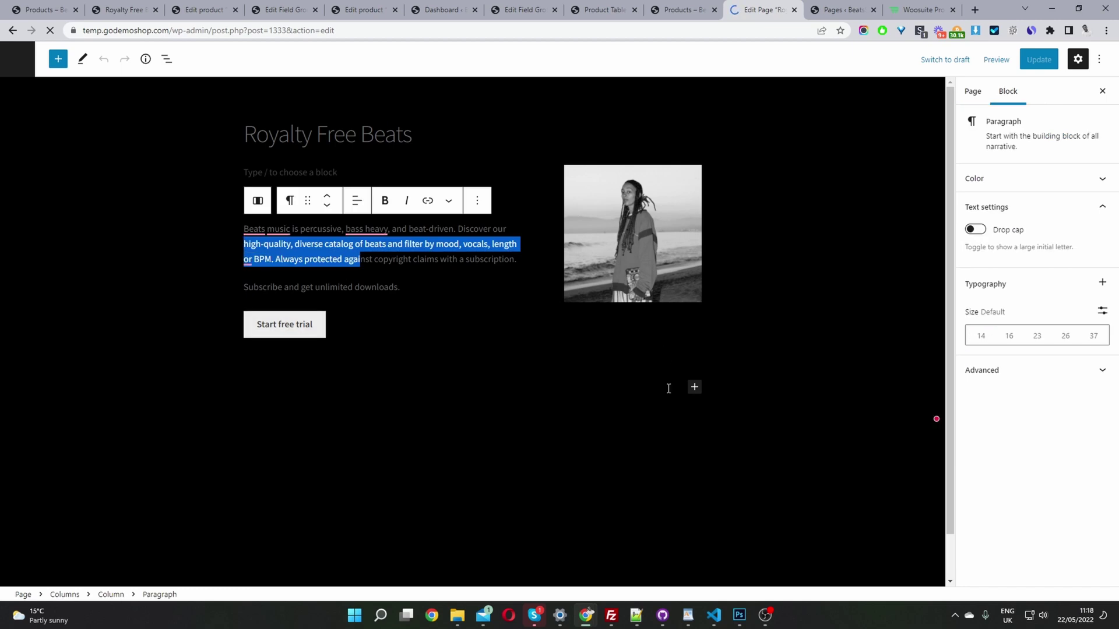
pyautogui.click(694, 388)
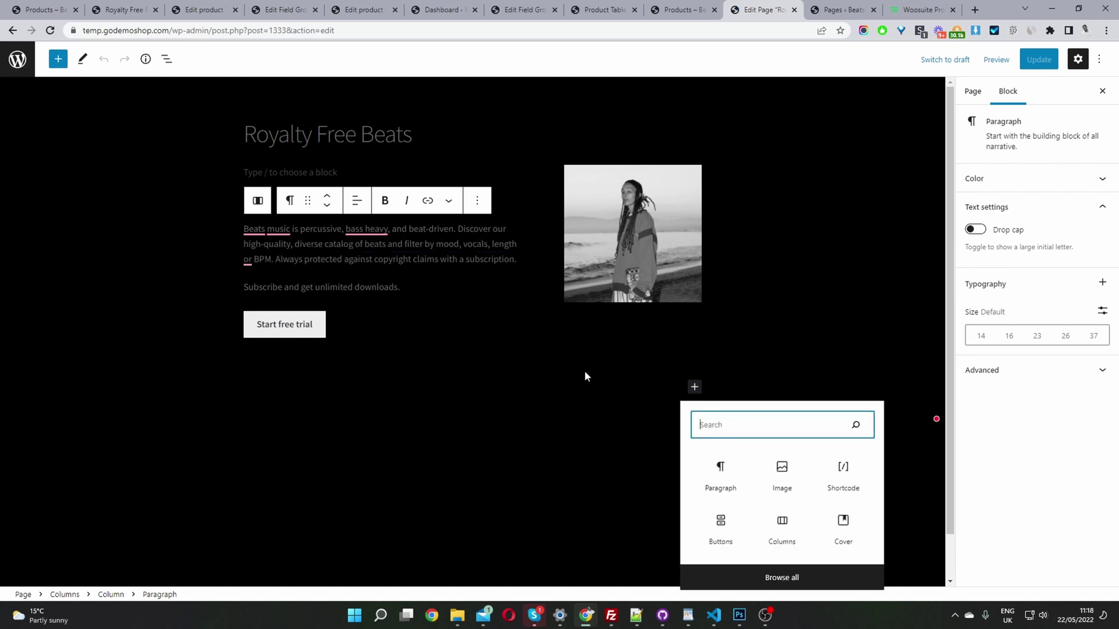
# Open the Music Display table's settings and view its assigned Royalty Free Beats page to inspect the product table
pyautogui.click(683, 10)
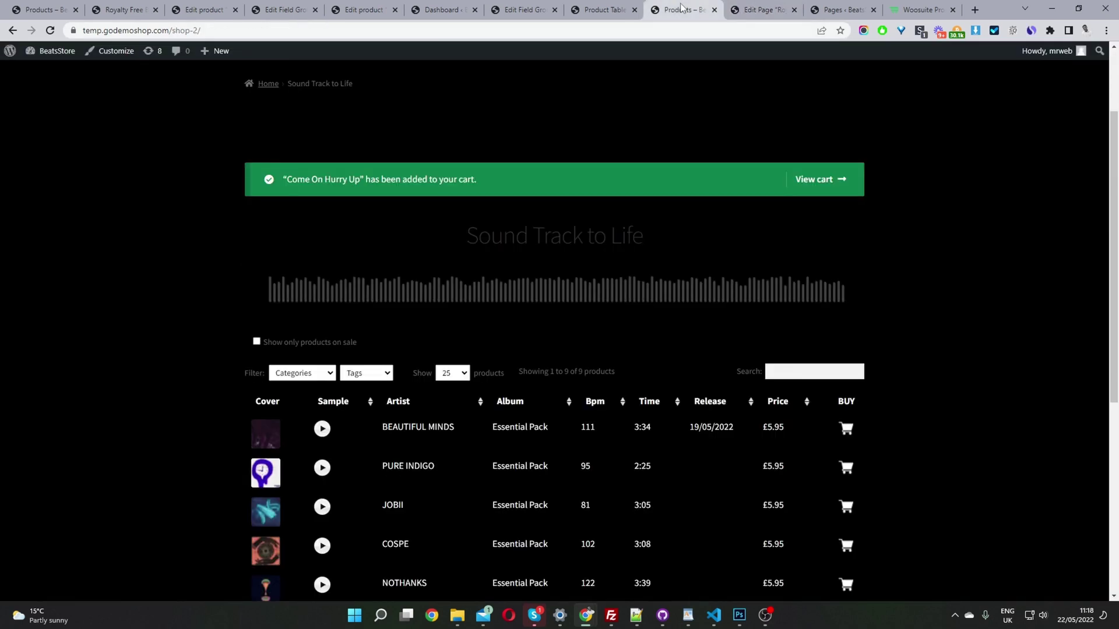
pyautogui.click(599, 9)
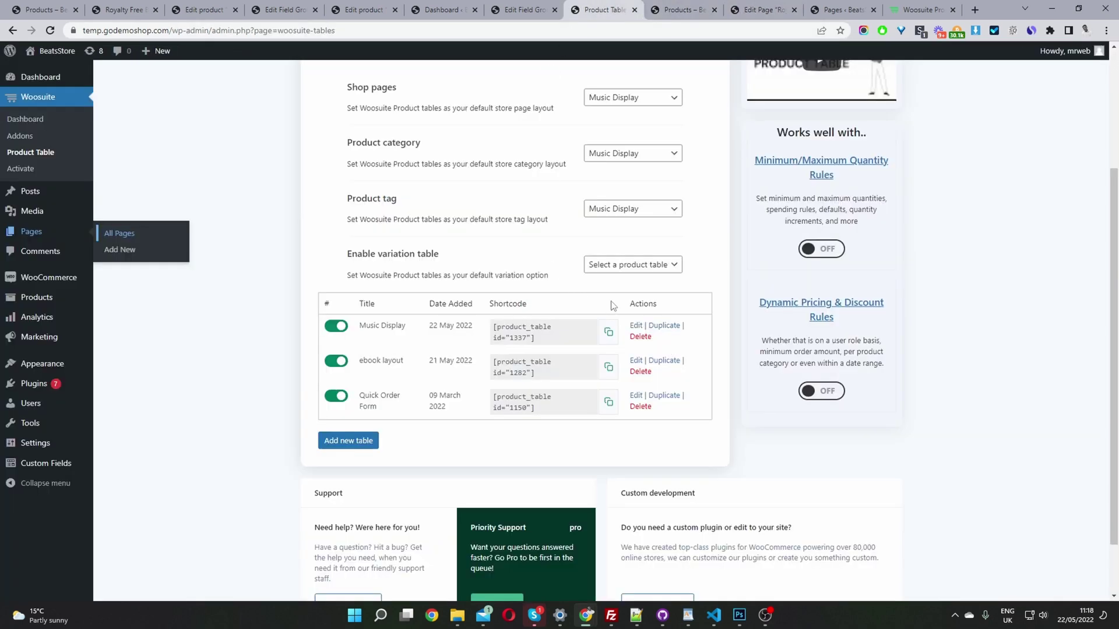
pyautogui.click(636, 326)
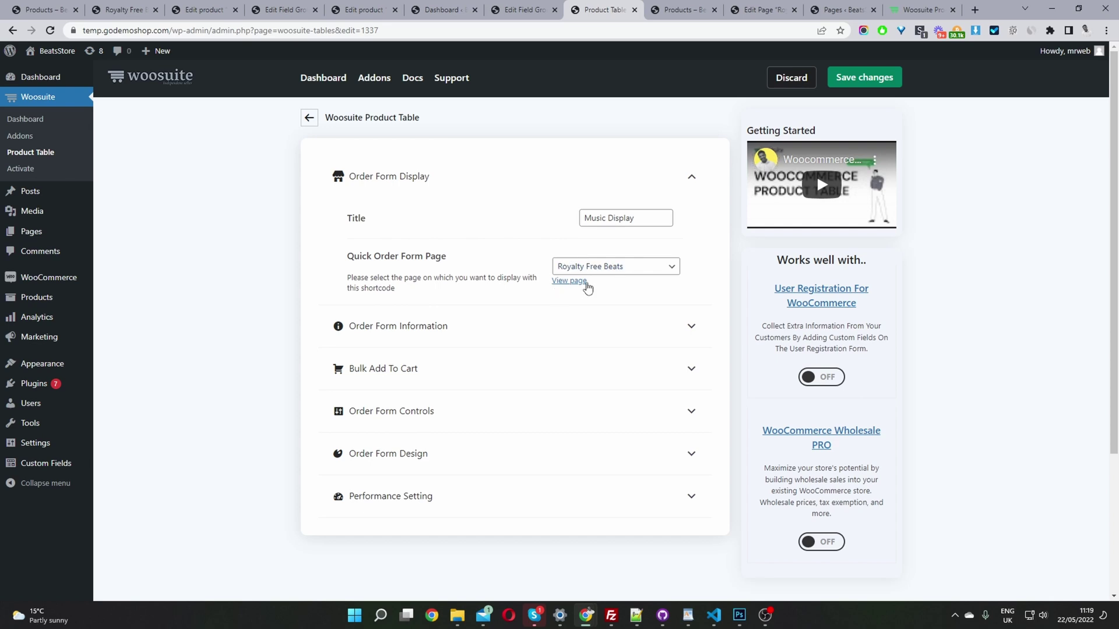
pyautogui.click(567, 285)
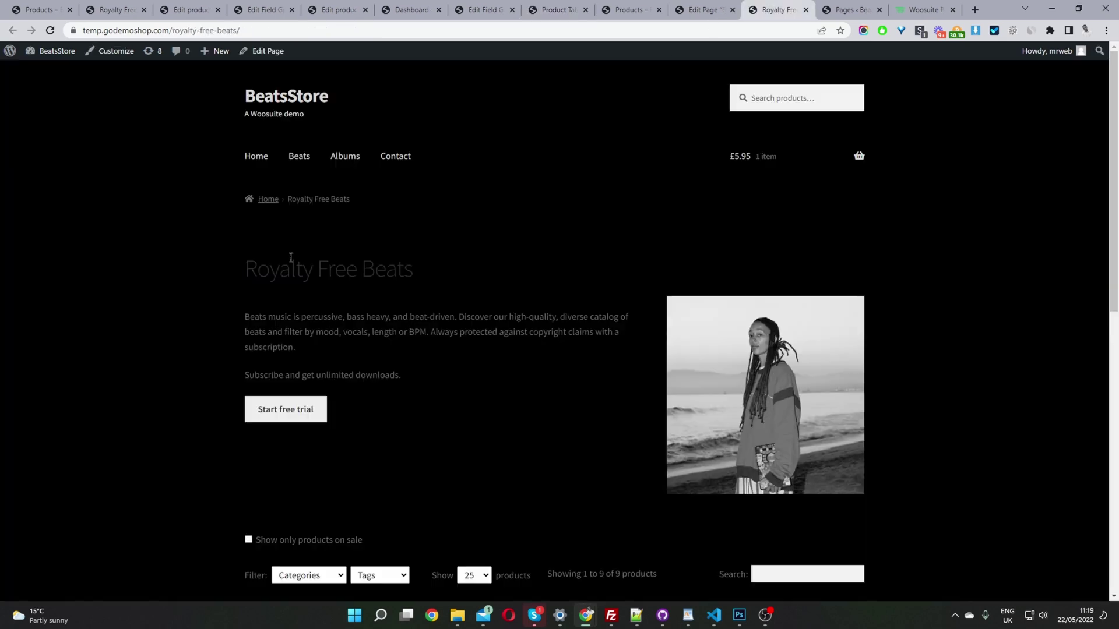
pyautogui.scroll(-4, 775, 394)
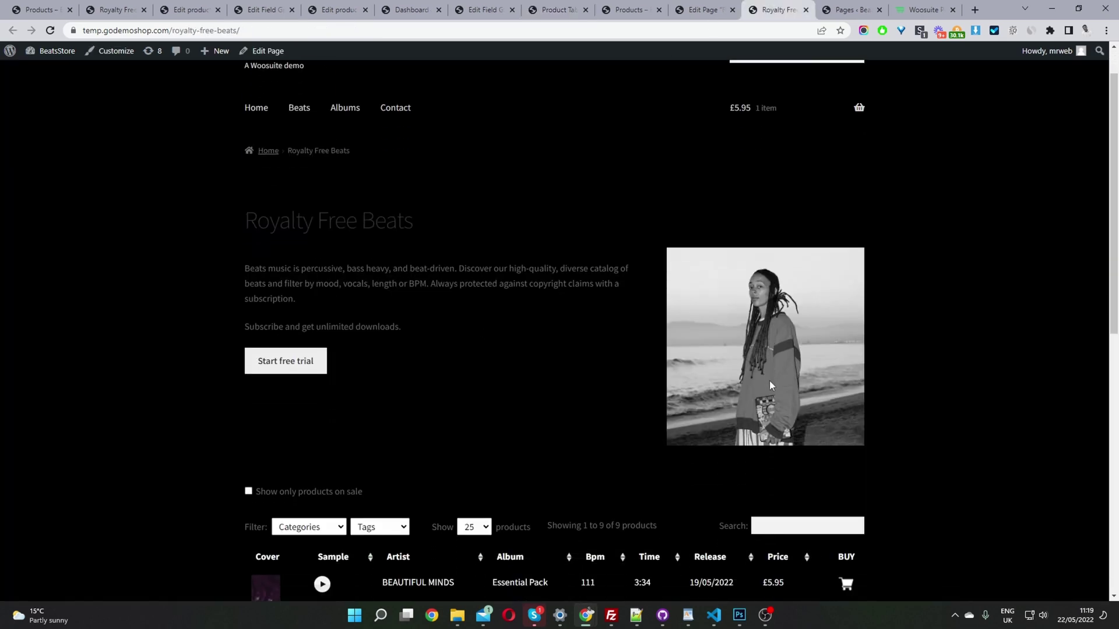
pyautogui.scroll(-2, 433, 495)
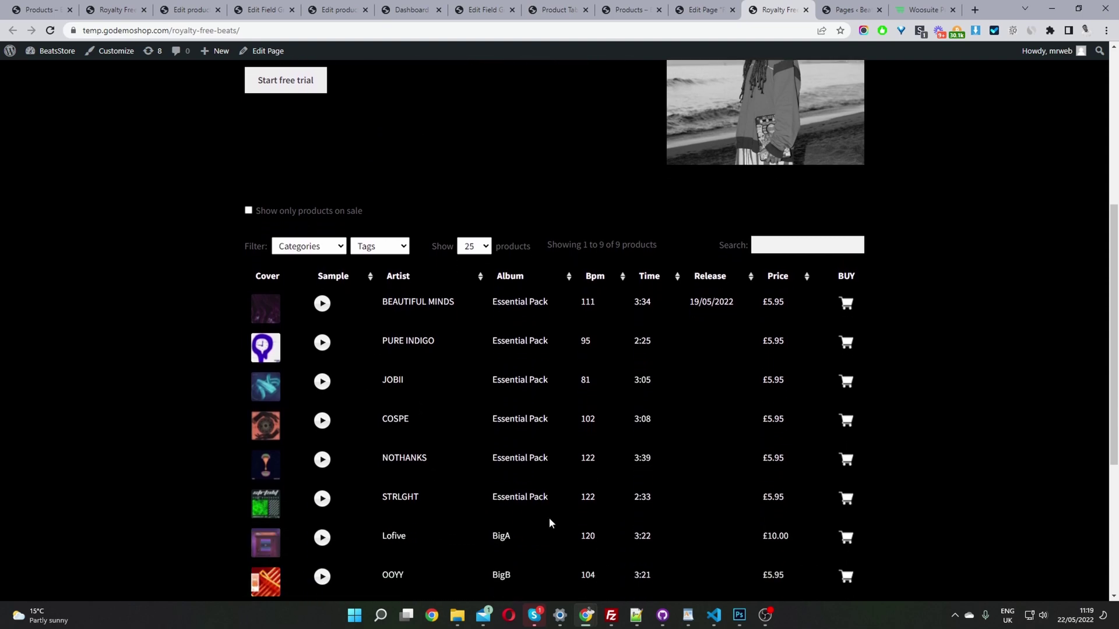